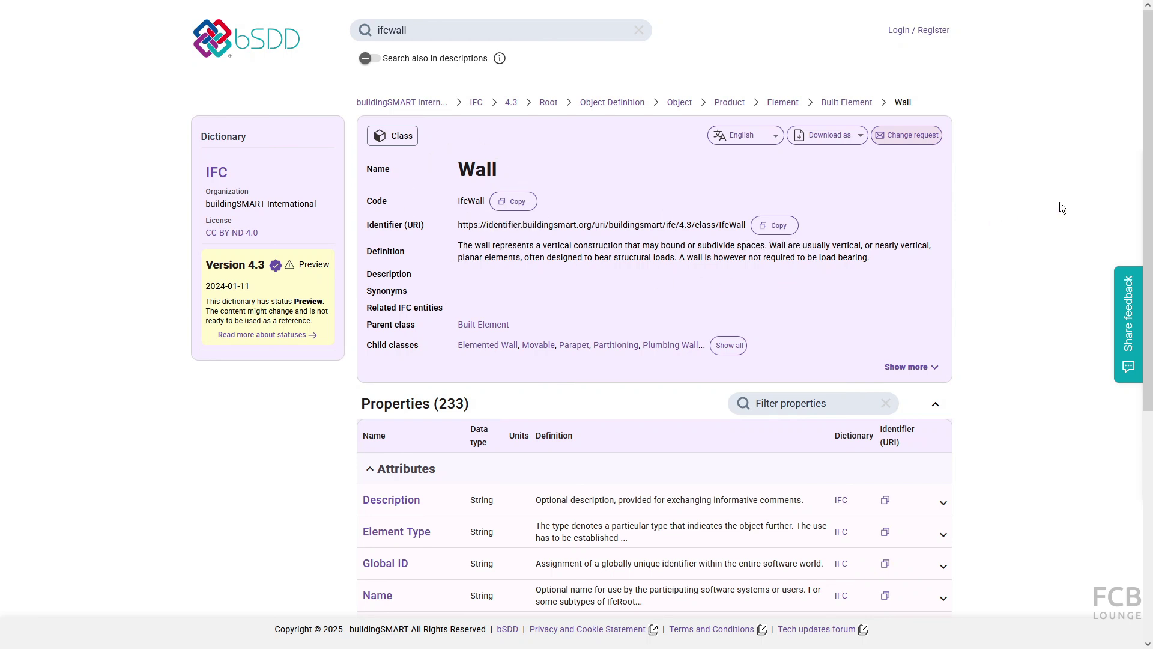
Scroll the bSDD IfcWall class page down to its Properties table.
scroll(1150, 221, down, 1)
scroll(1150, 220, down, 2)
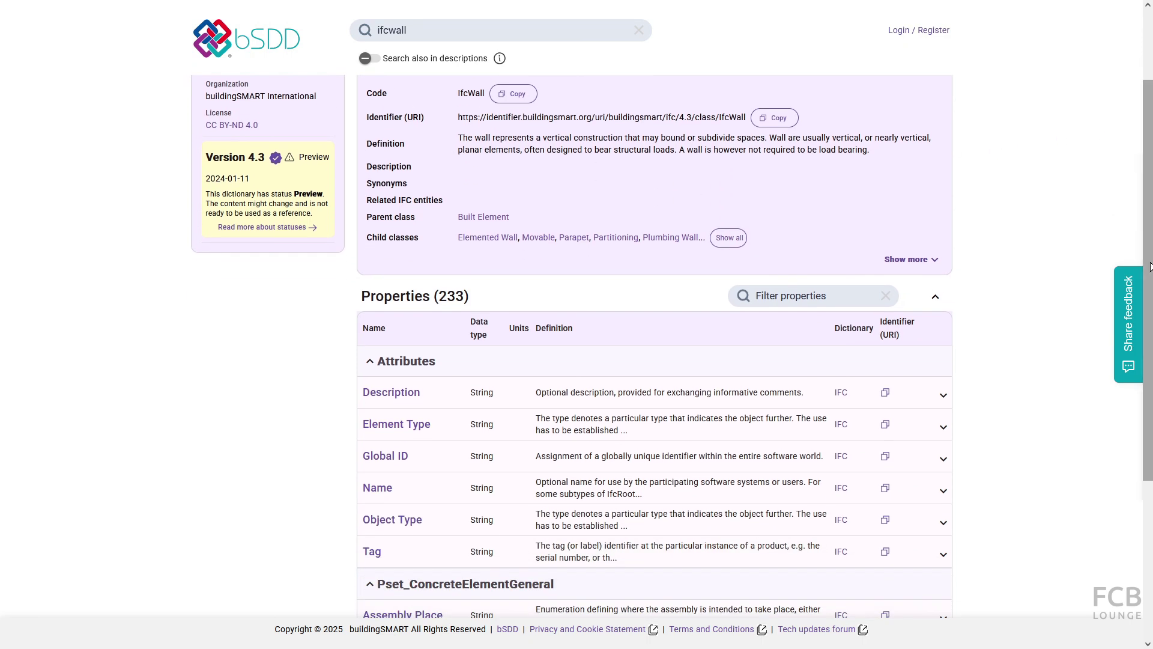
Select the 'Wall - outside' wall and show its Ifc Type and IFC Attributes.
click(424, 391)
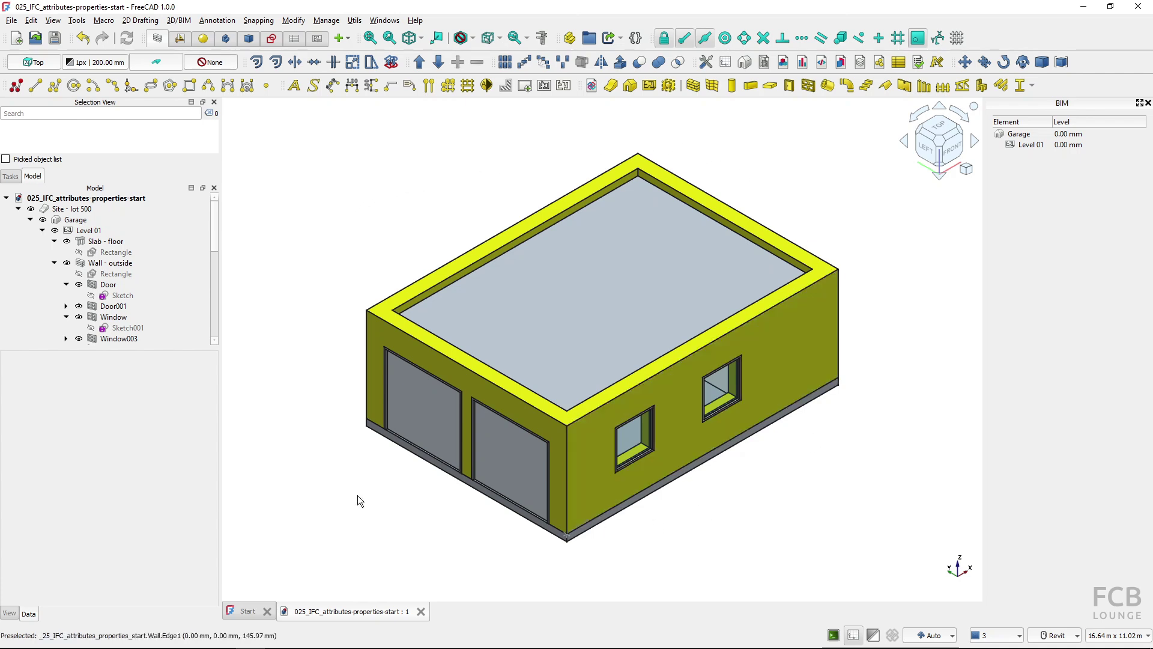
click(784, 355)
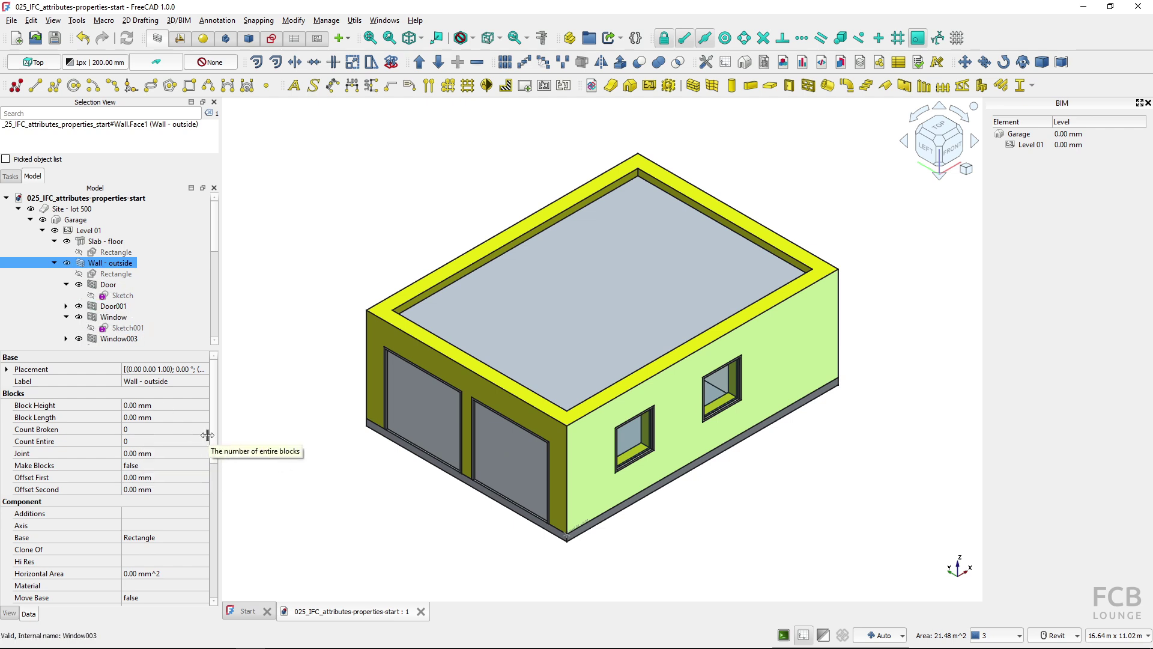
drag(211, 431, 220, 544)
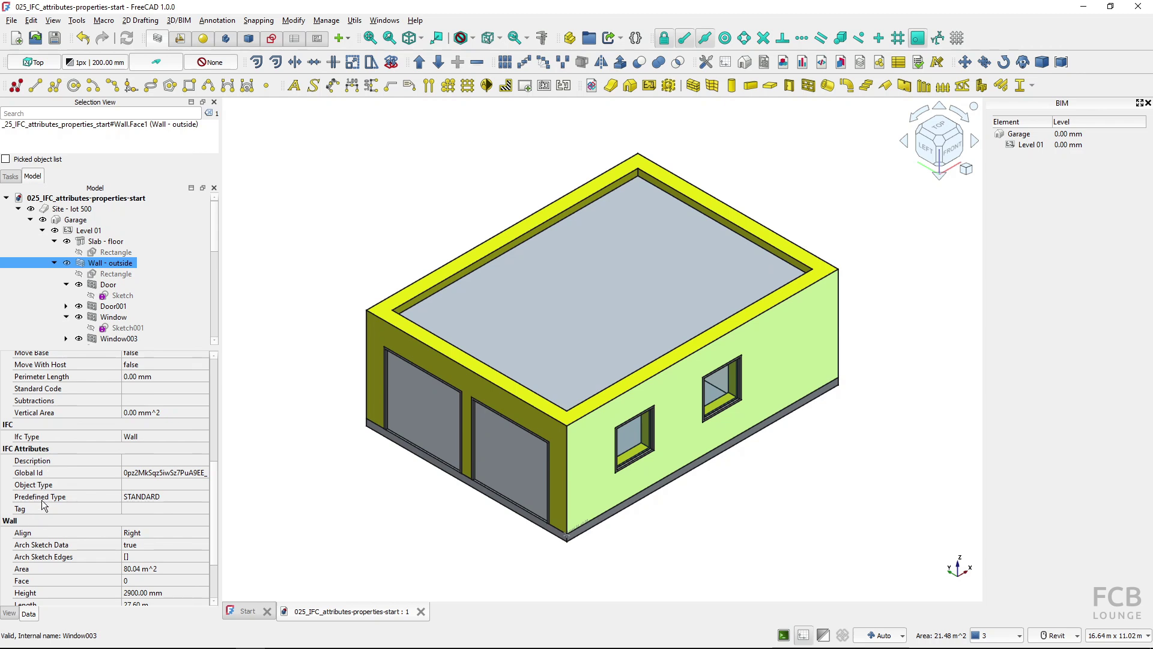
Set the right garage door's Ifc Type to Wall, then reselect 'Wall - outside' to view its IFC Attributes.
click(489, 459)
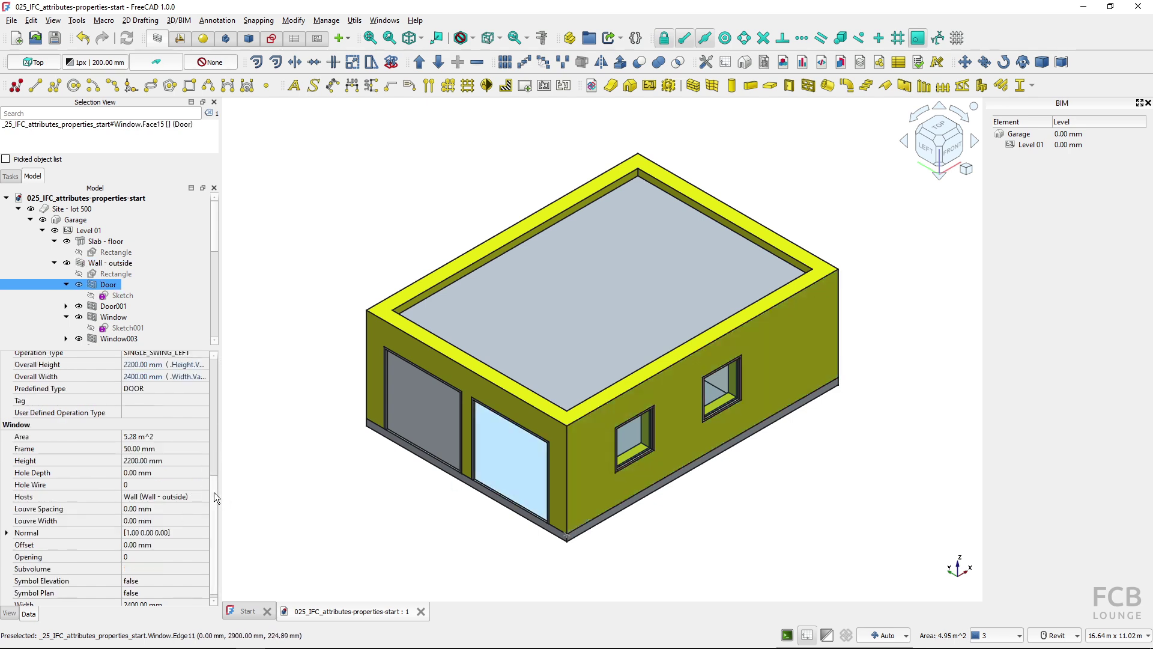
scroll(214, 490, up, 3)
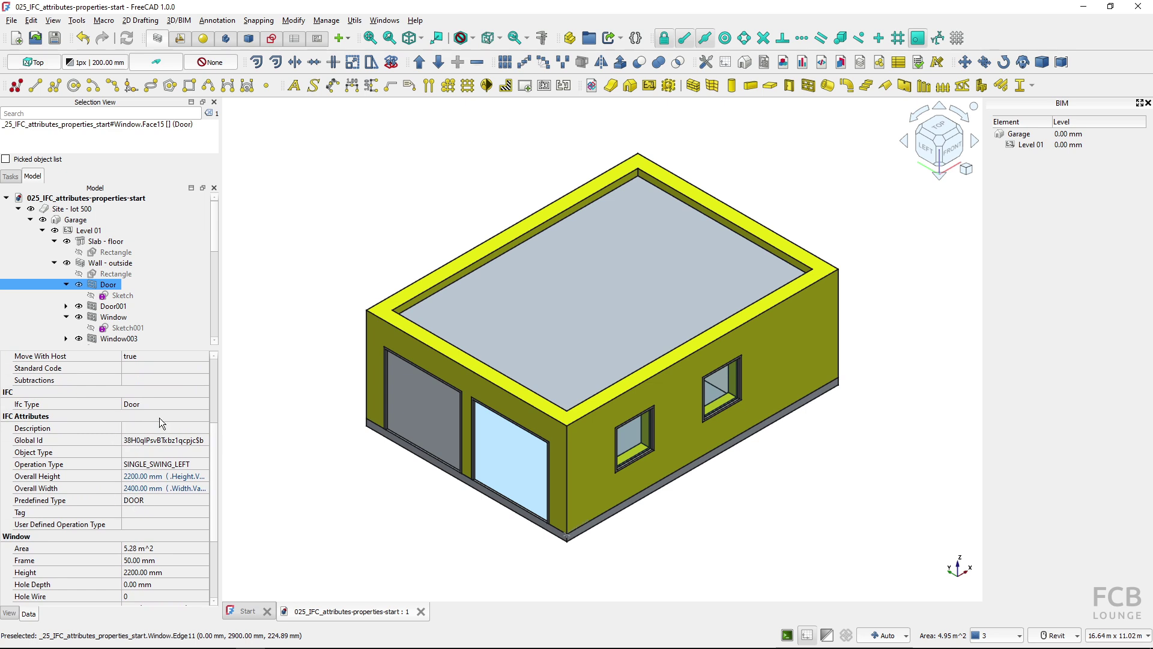
click(194, 409)
click(204, 405)
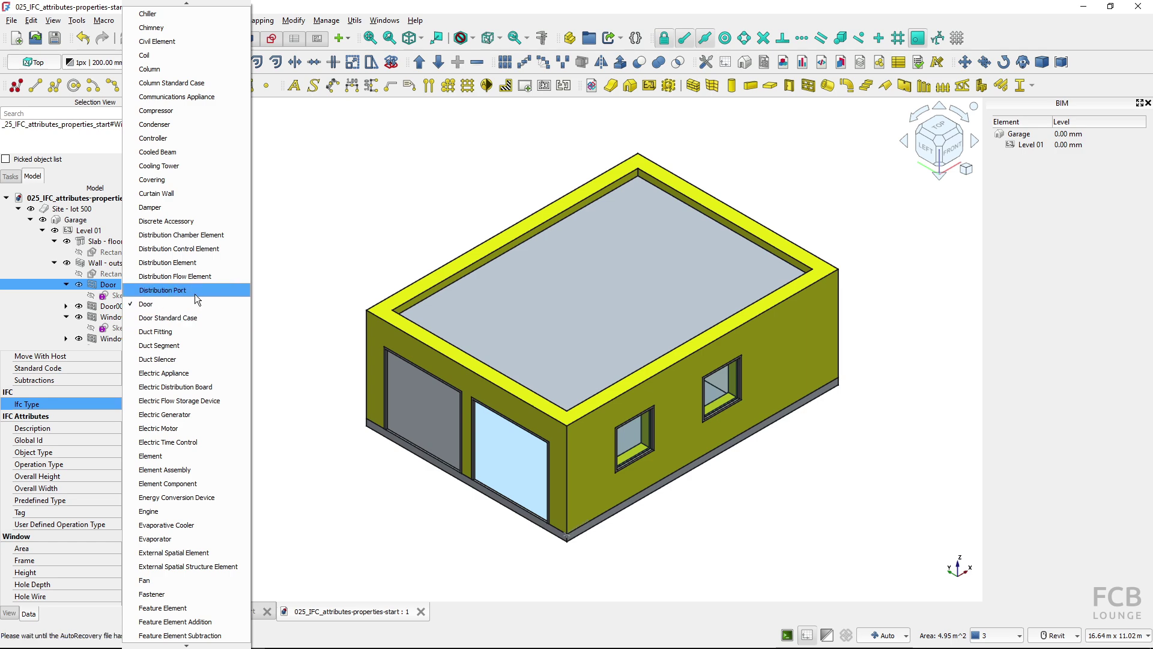
scroll(197, 299, down, 20)
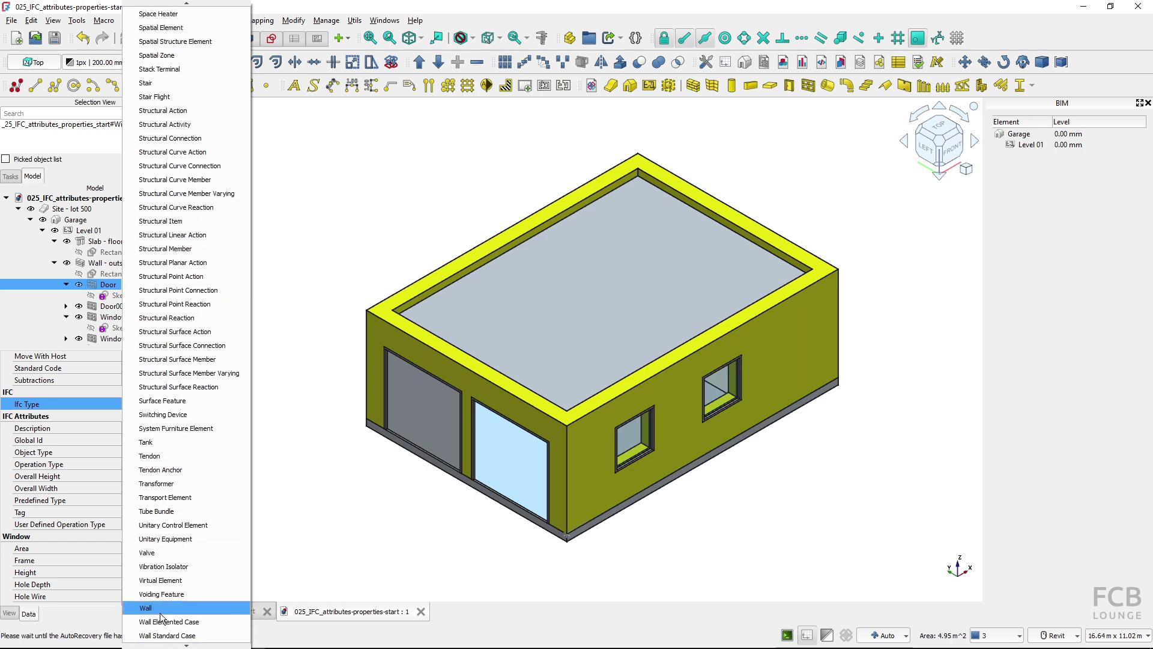
click(160, 612)
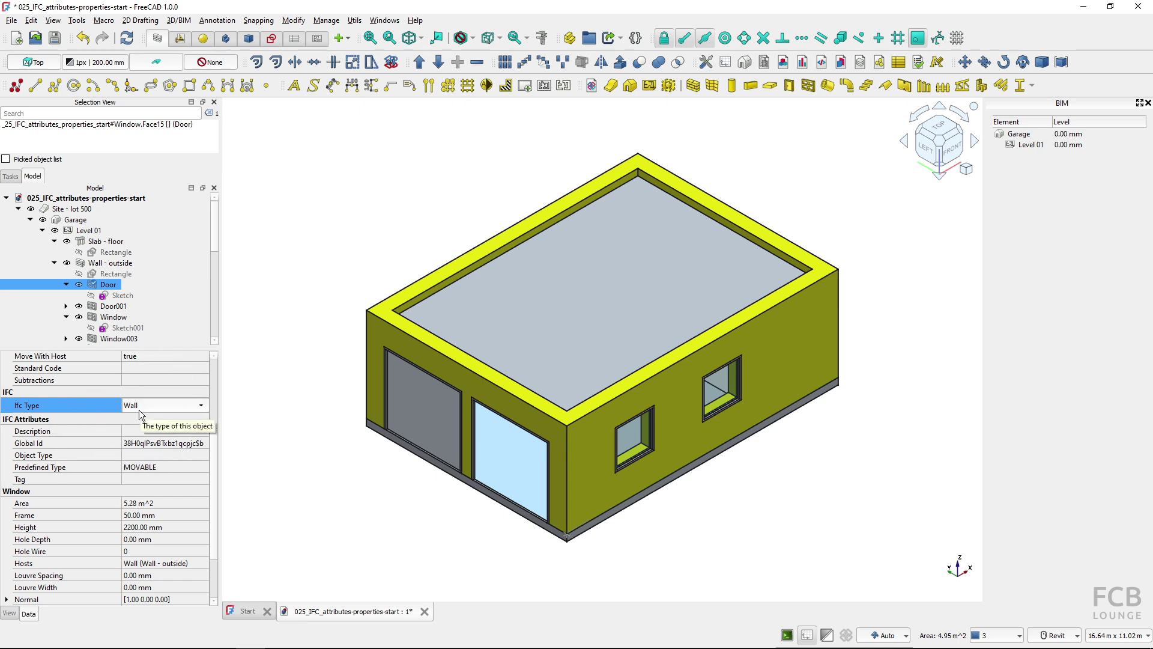
click(593, 491)
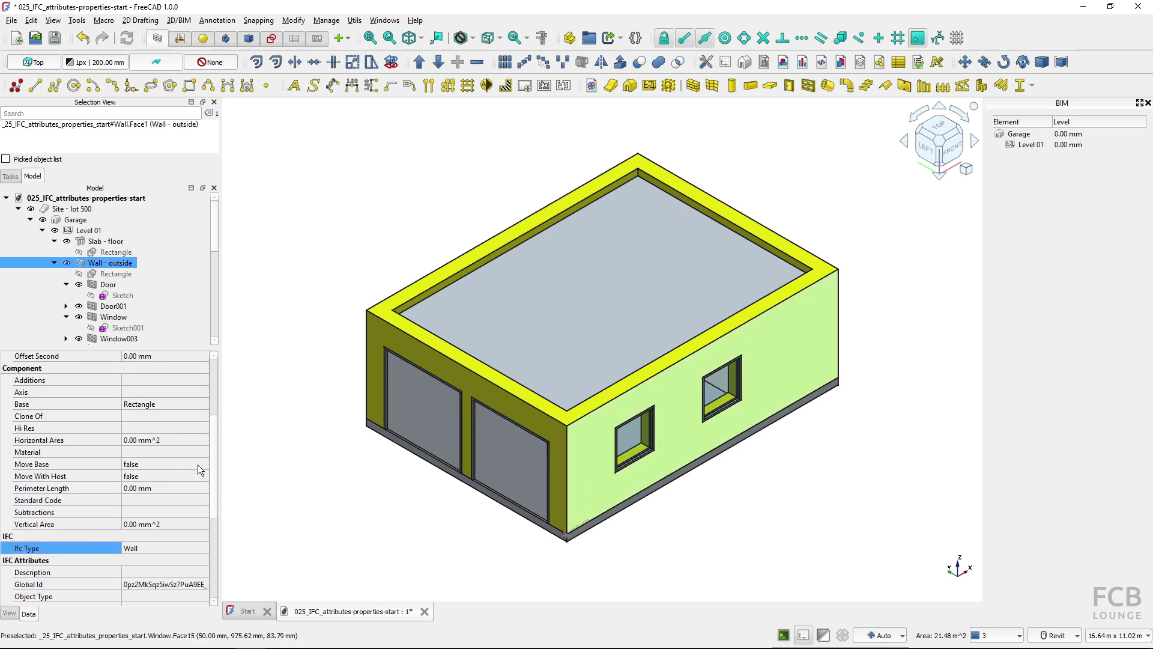
drag(212, 492, 215, 534)
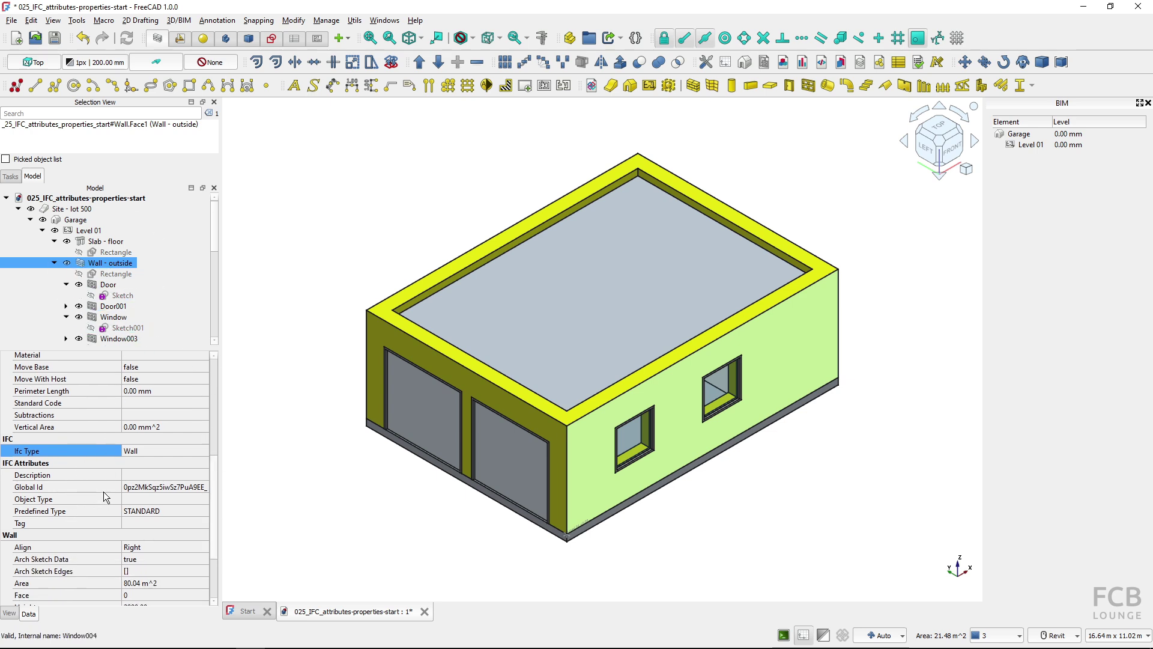
key(alt+Tab)
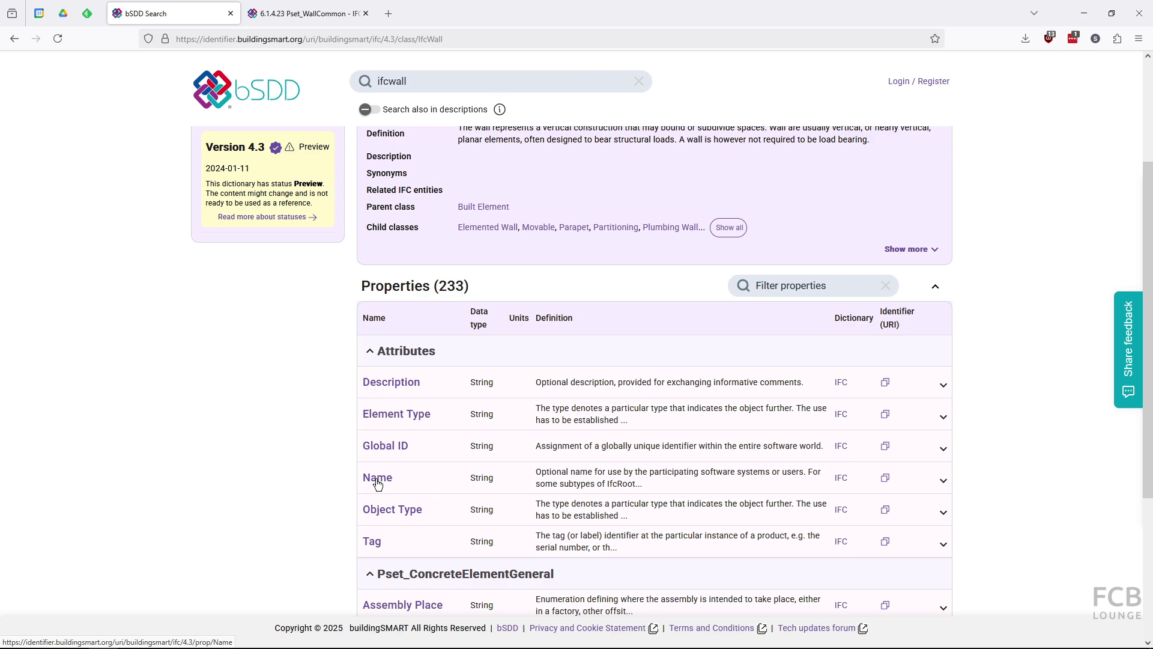
key(alt+Tab)
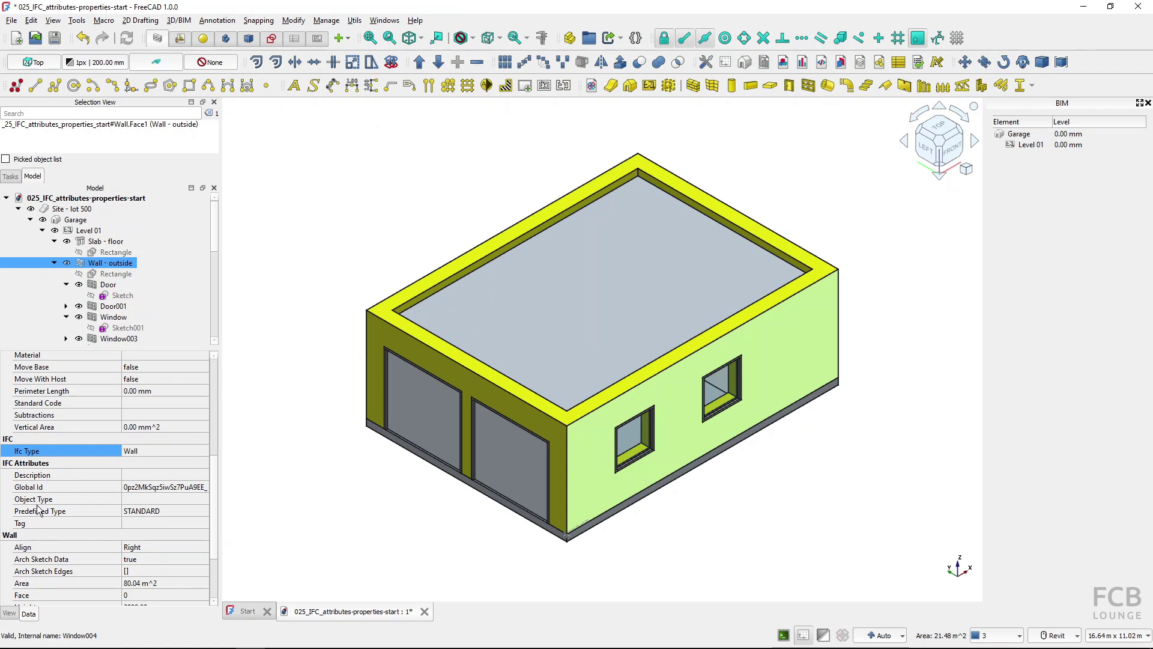
Scroll the outer wall's Data properties back up to the Label field.
mouse_move(38, 511)
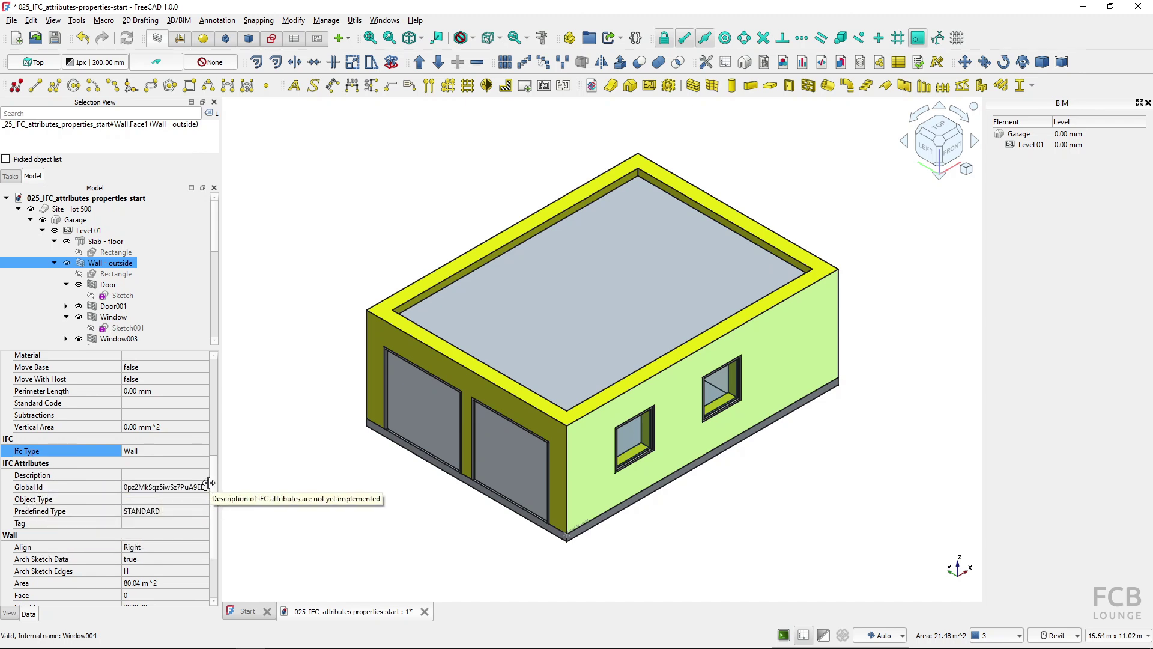
drag(212, 463, 218, 375)
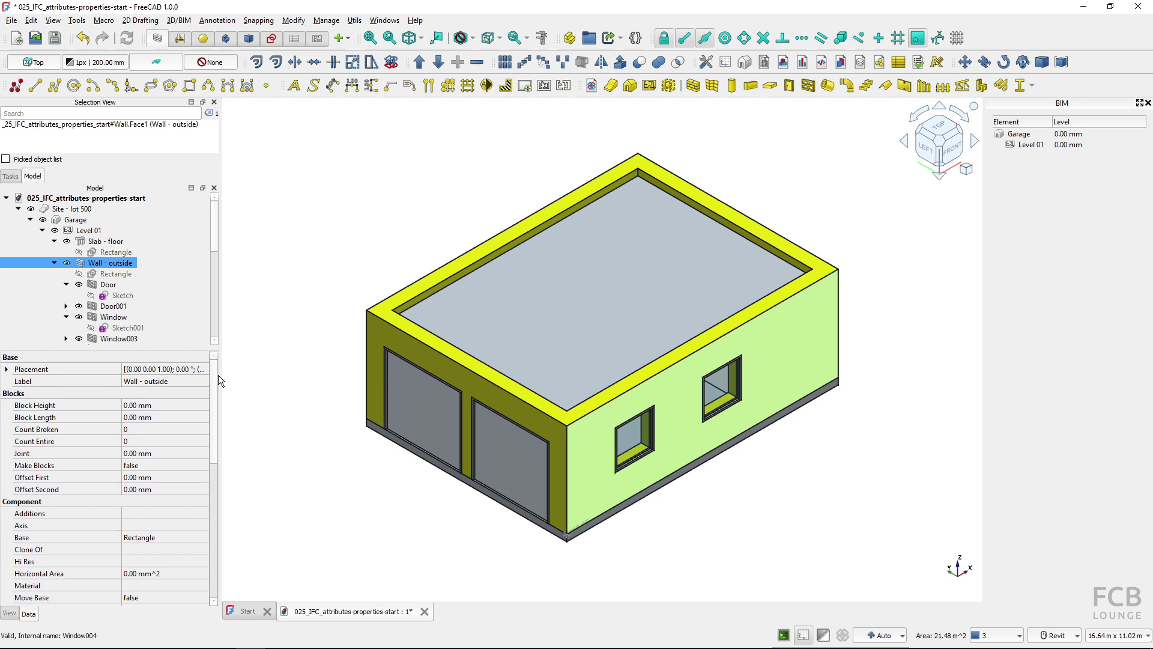
Change the outer wall's label from 'Wall - outside' to 'W01'.
click(179, 382)
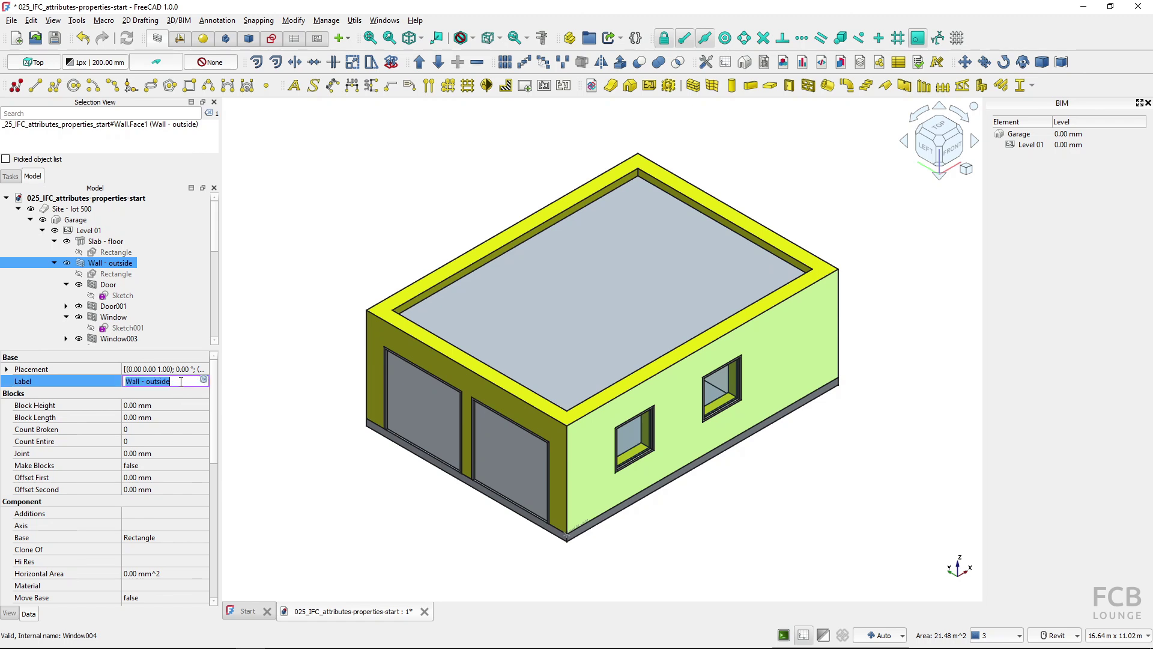
text(W)
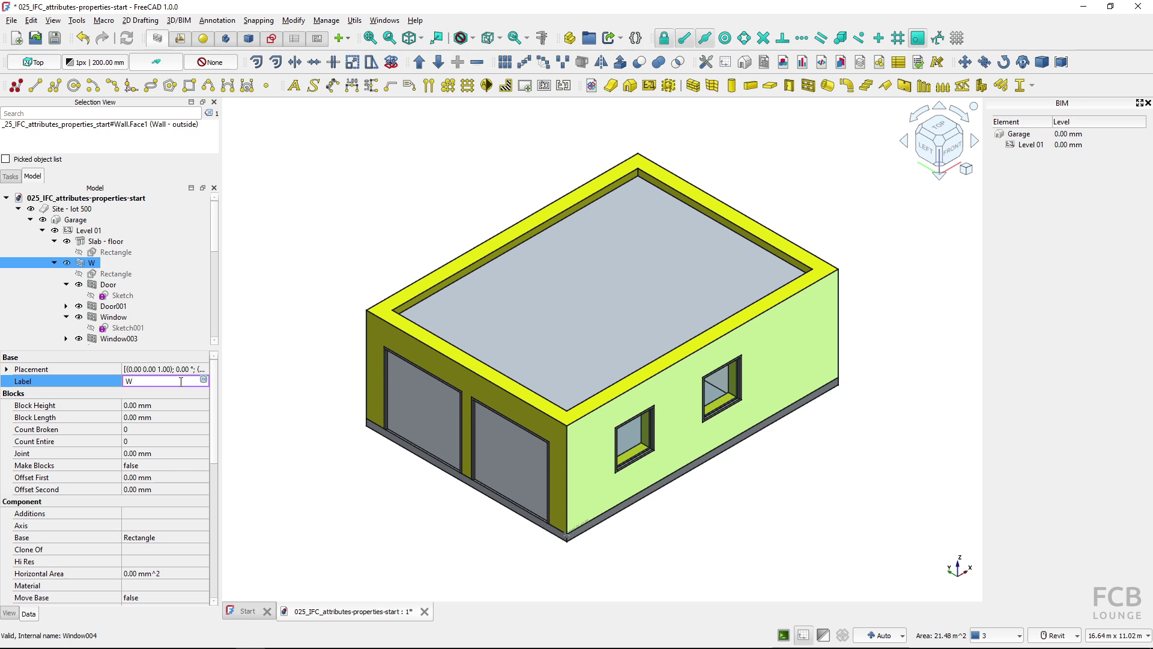
text(01)
key(Return)
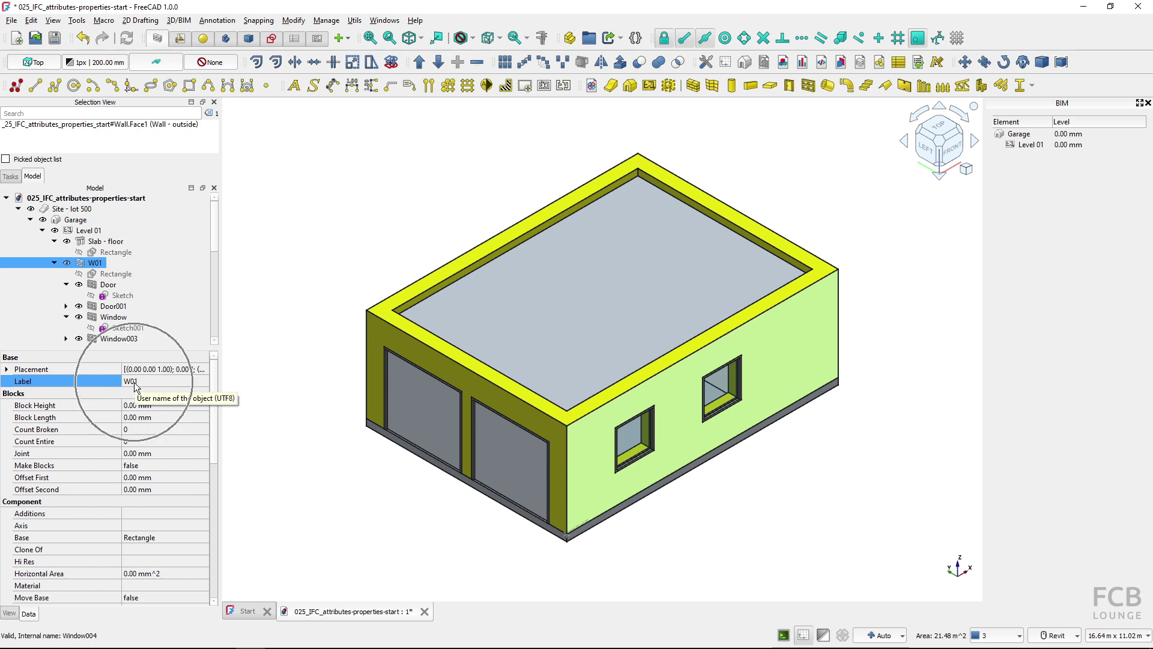
drag(215, 423, 197, 520)
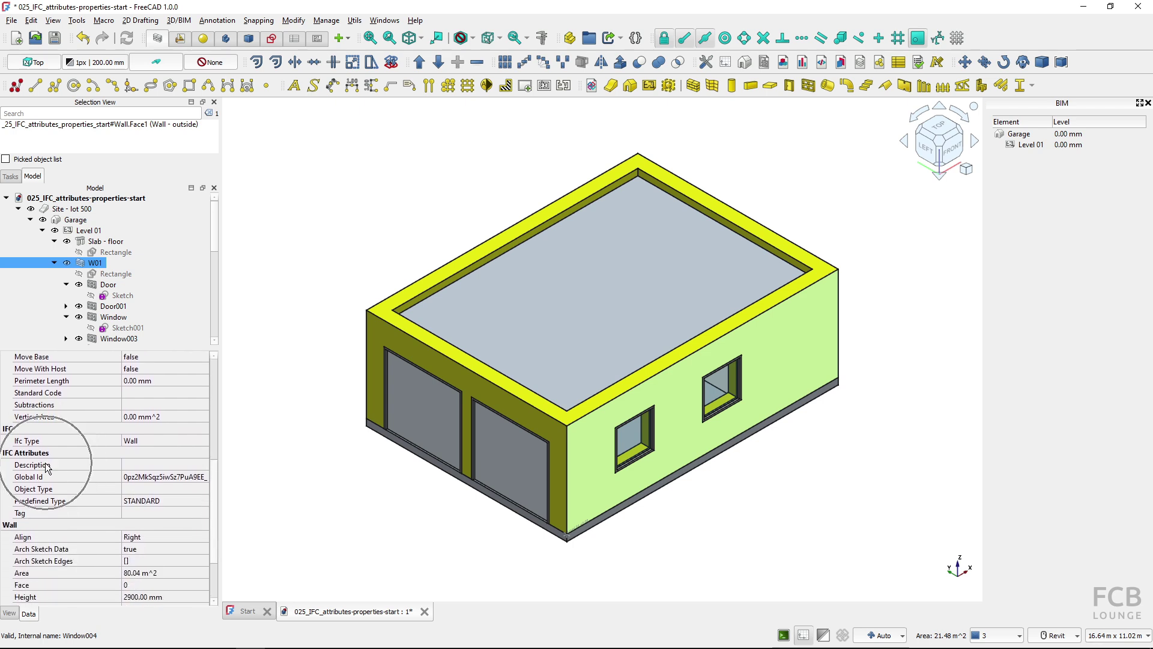
Enter 'Wall brick exterior' as W01's IFC Description, then widen the tree and property panels.
click(143, 464)
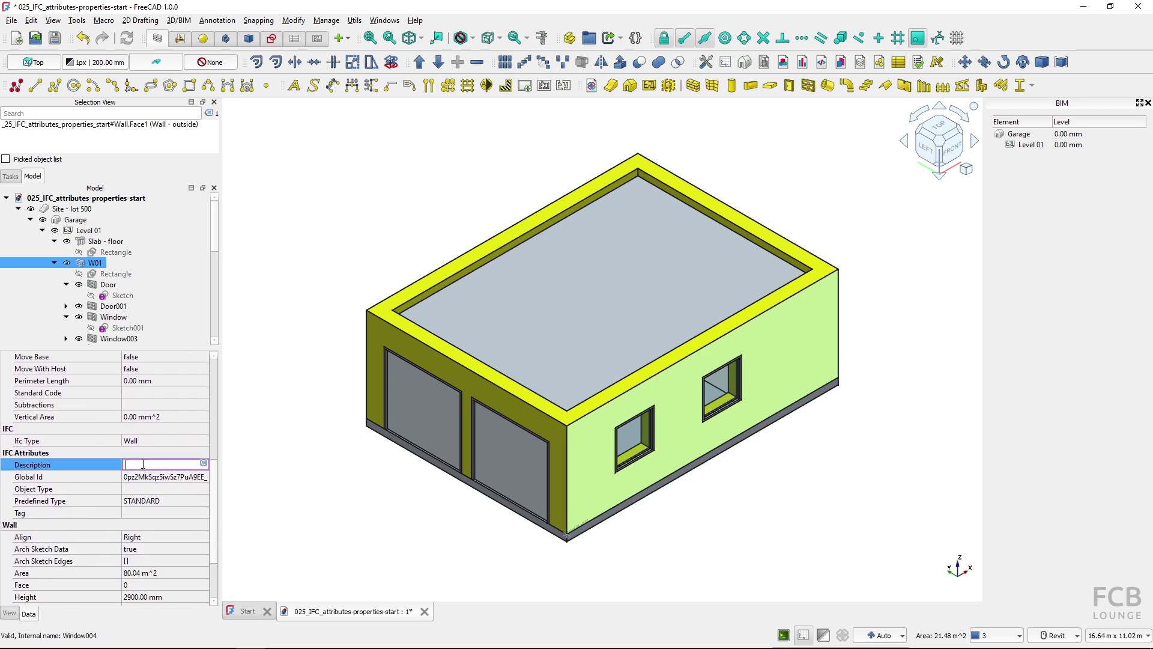
text(Wall brick exterior)
key(Return)
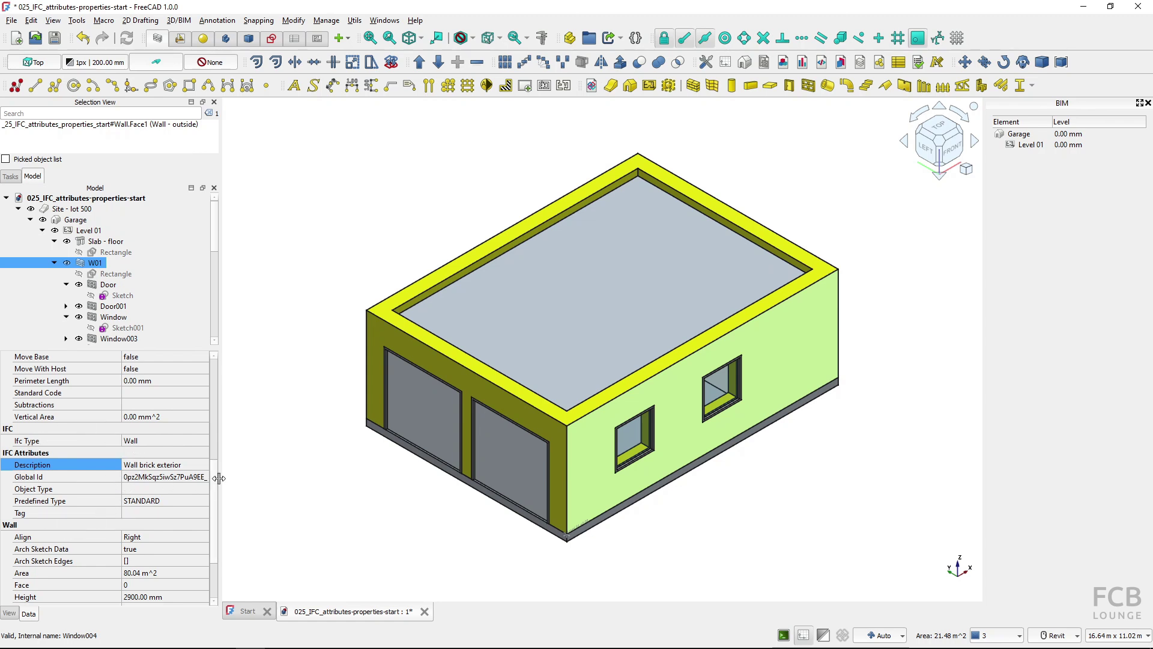
drag(222, 478, 263, 479)
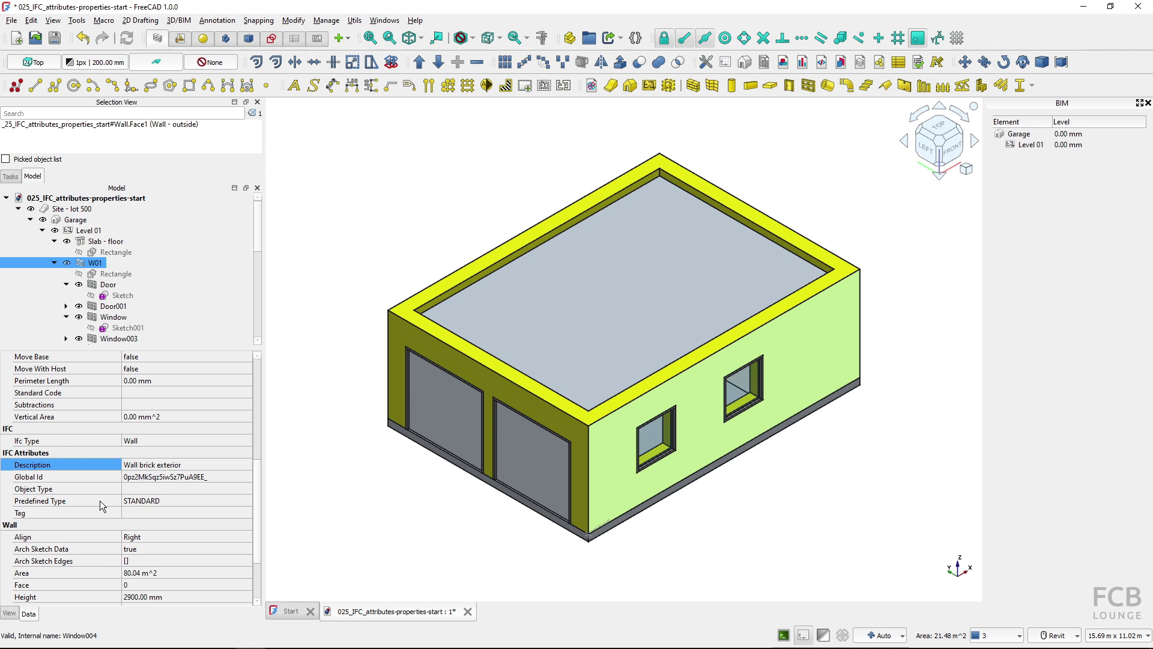
Change W01's IFC Predefined Type from STANDARD to SOLIDWALL.
click(246, 501)
click(246, 501)
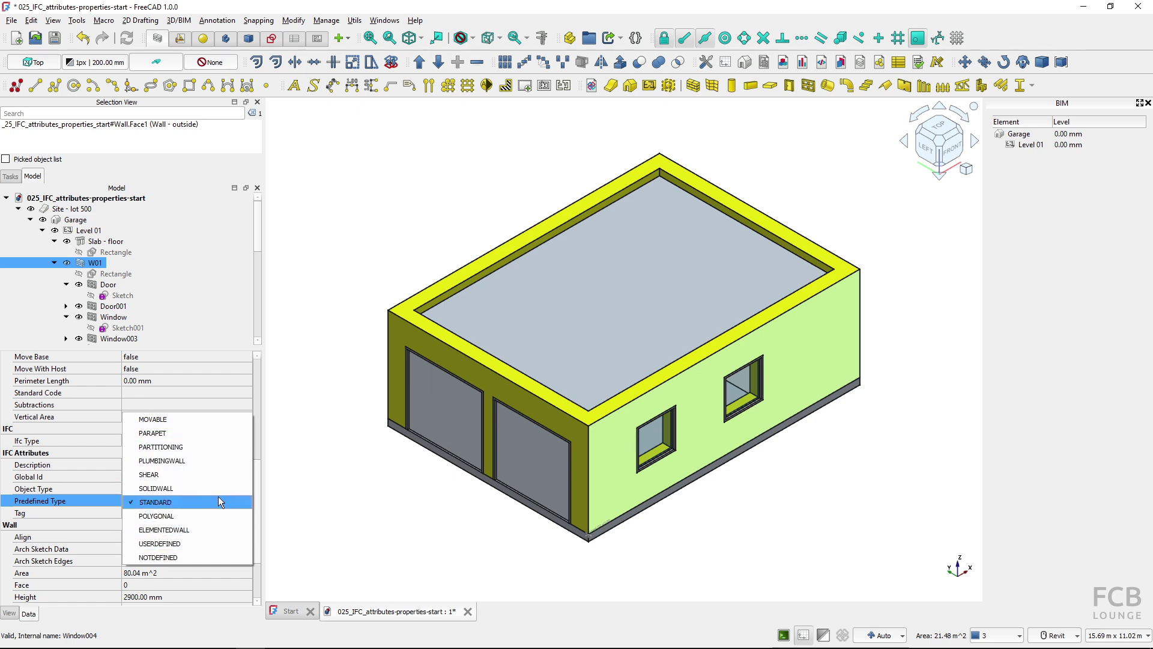
click(155, 488)
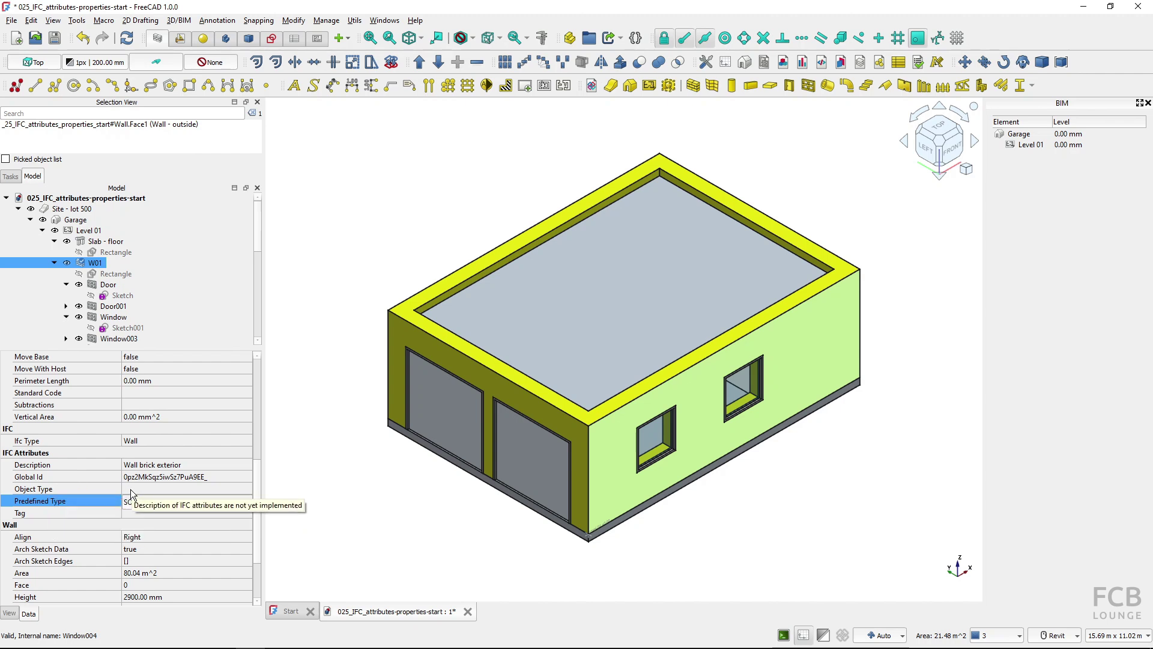
click(188, 502)
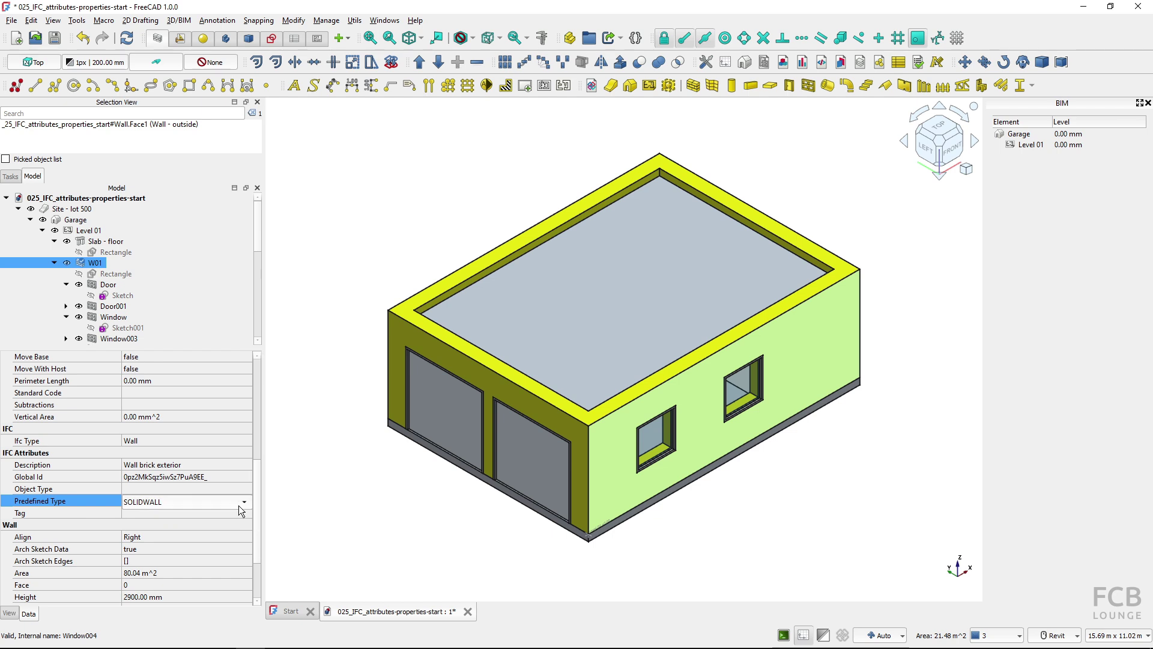
click(178, 502)
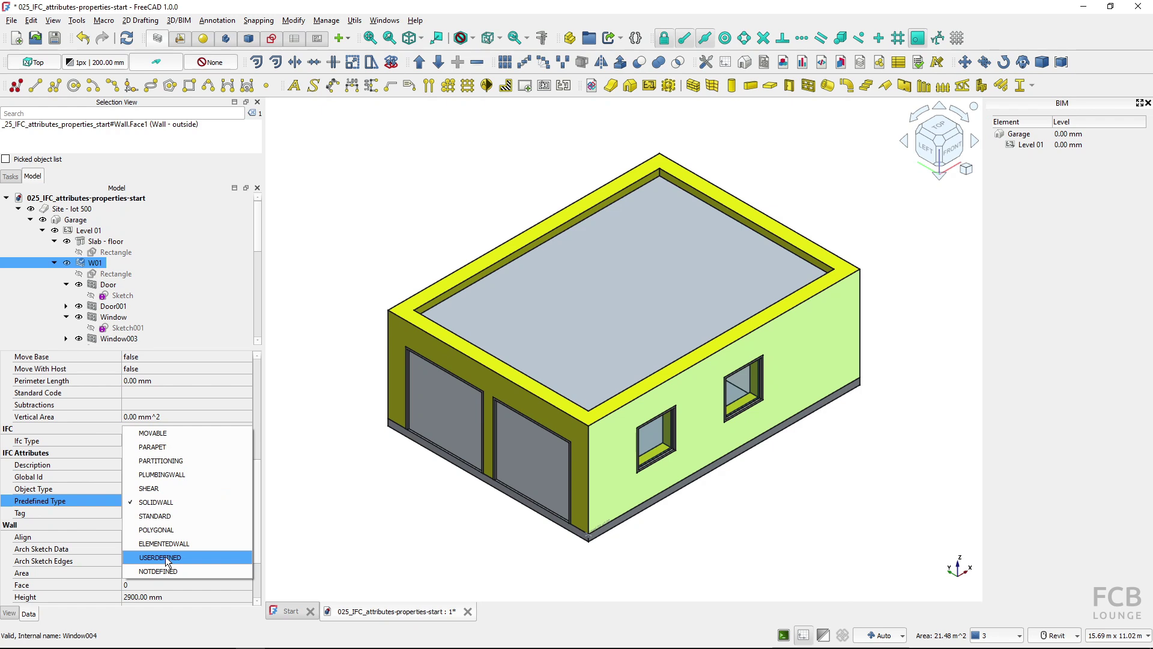
click(49, 498)
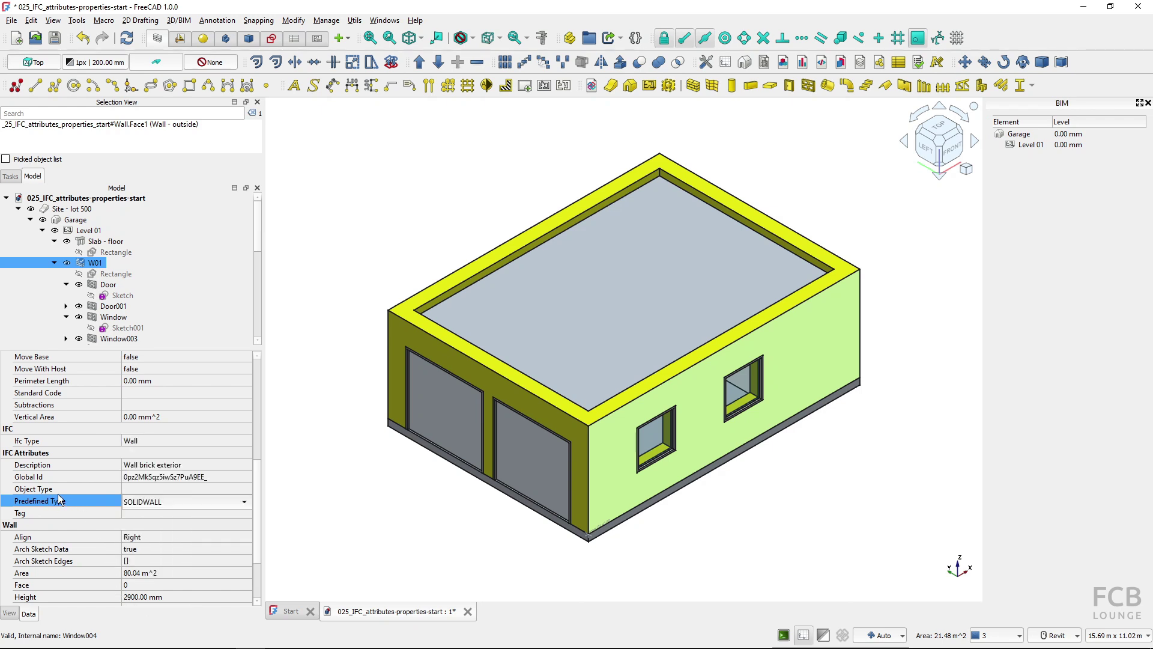
click(83, 486)
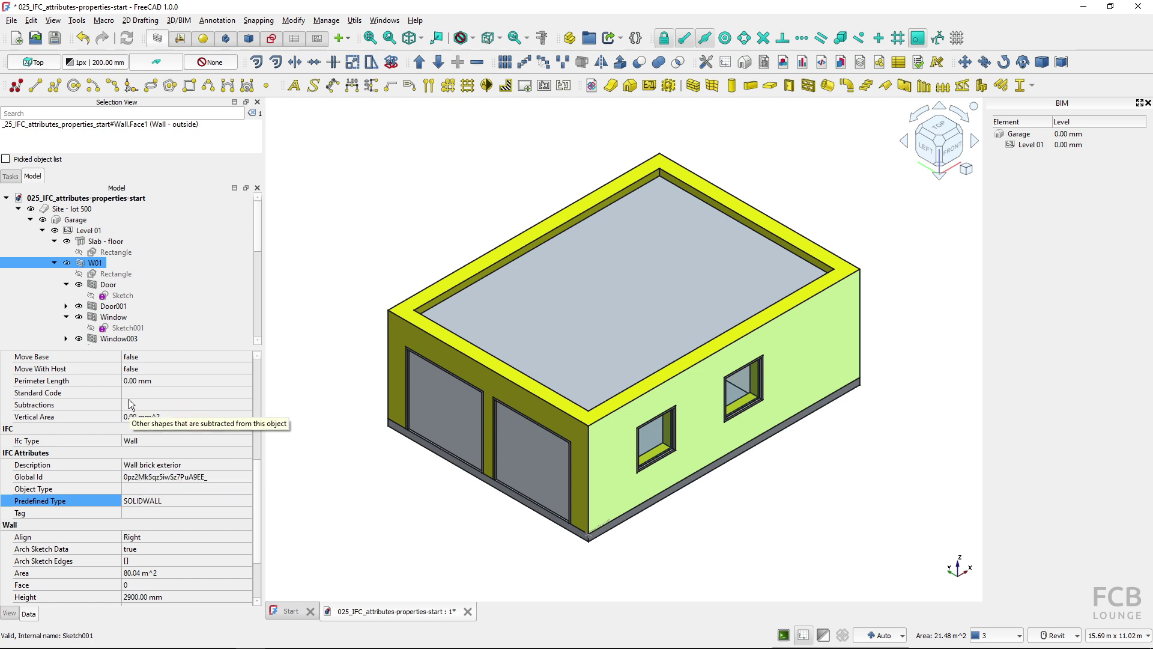
Toggle wall W01 transparent and back to opaque.
key(v)
key(t)
key(ctrl)
key(ctrl)
key(v)
key(t)
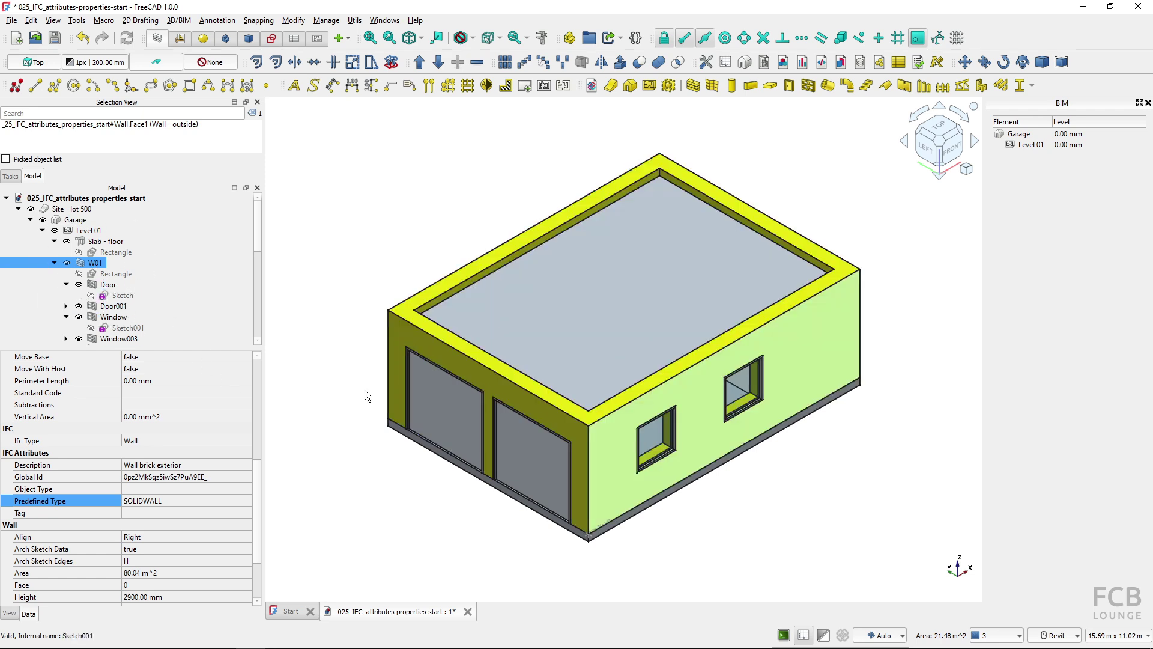
Relabel the right garage door as D01.
click(536, 459)
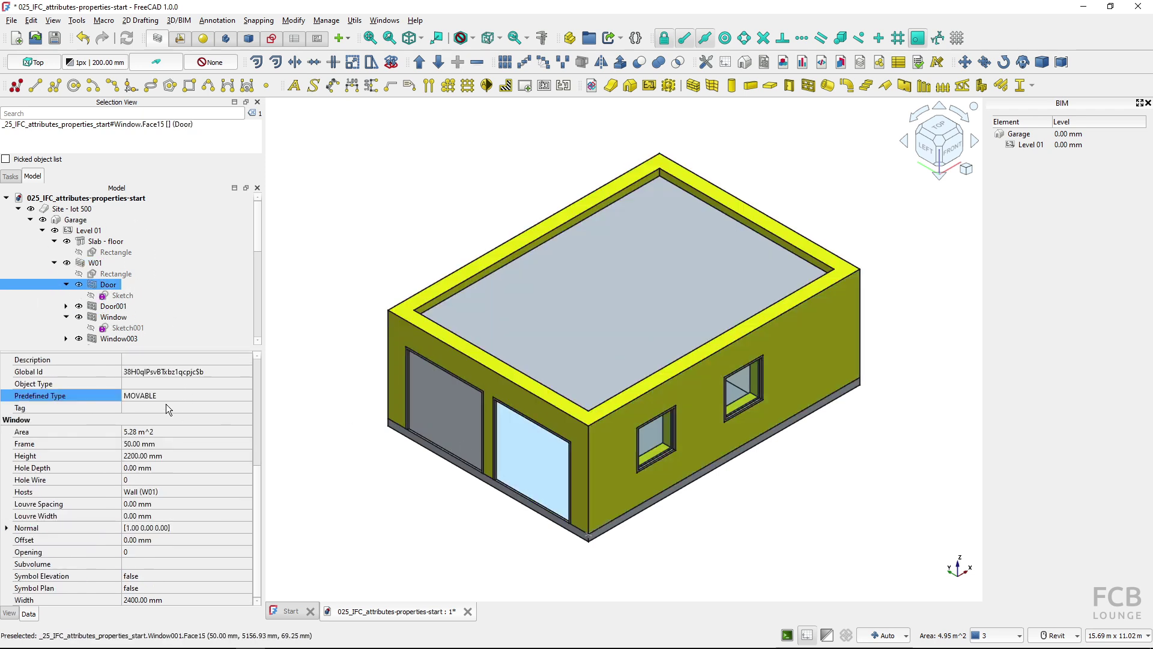
scroll(163, 403, up, 6)
double_click(147, 381)
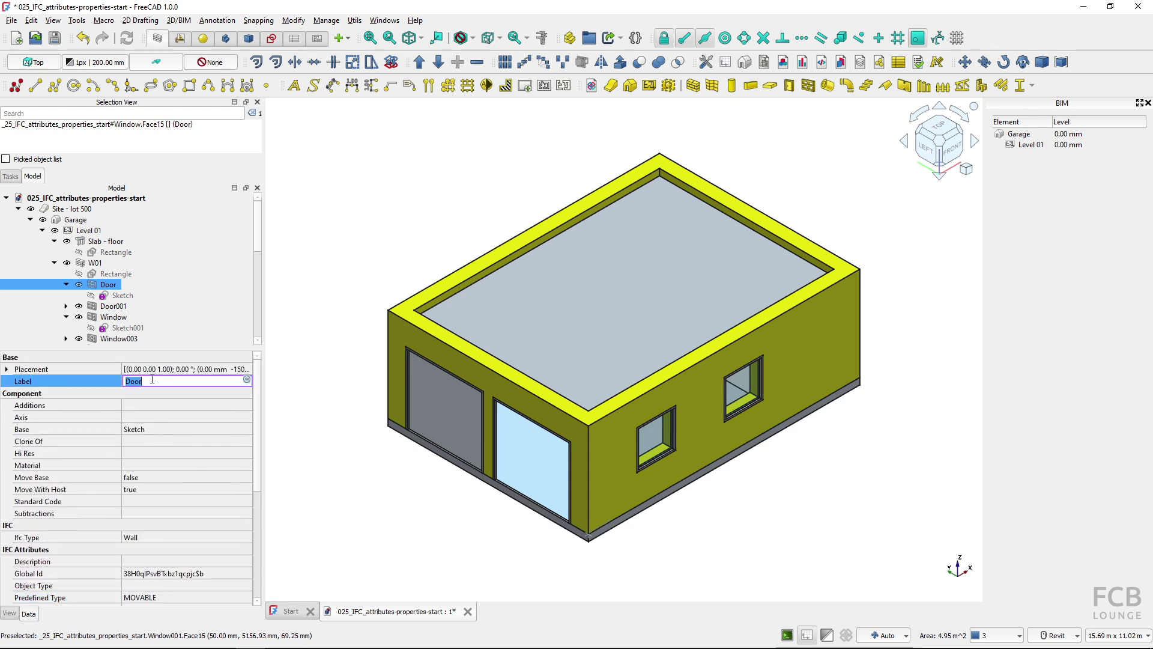
text(D)
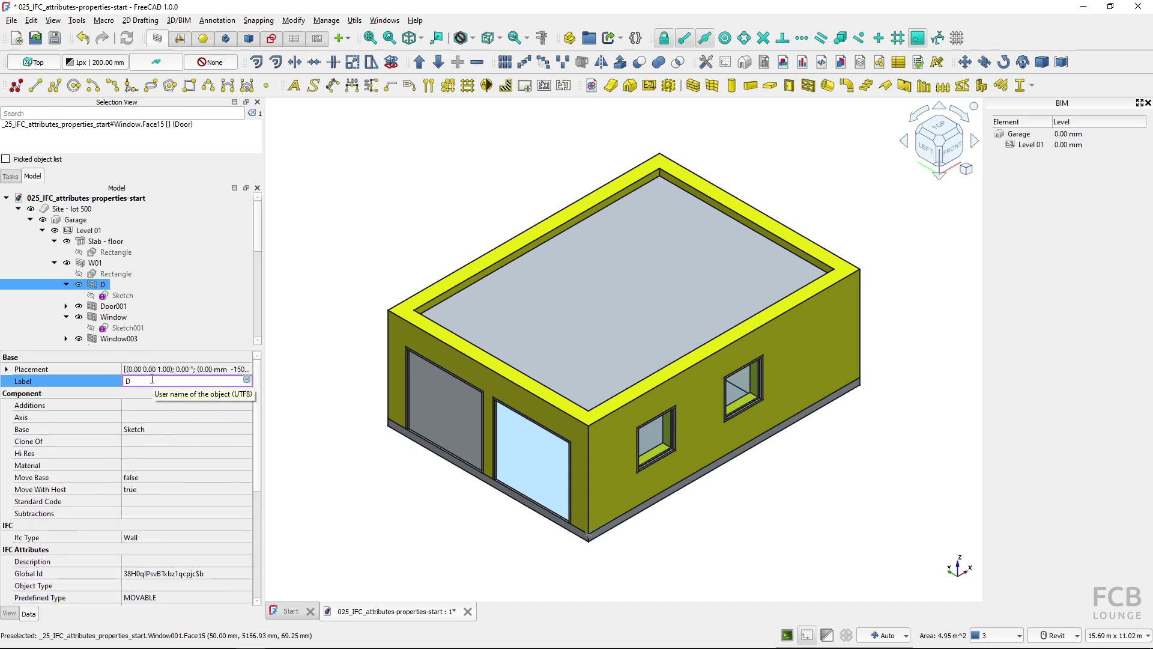
text(01)
key(Return)
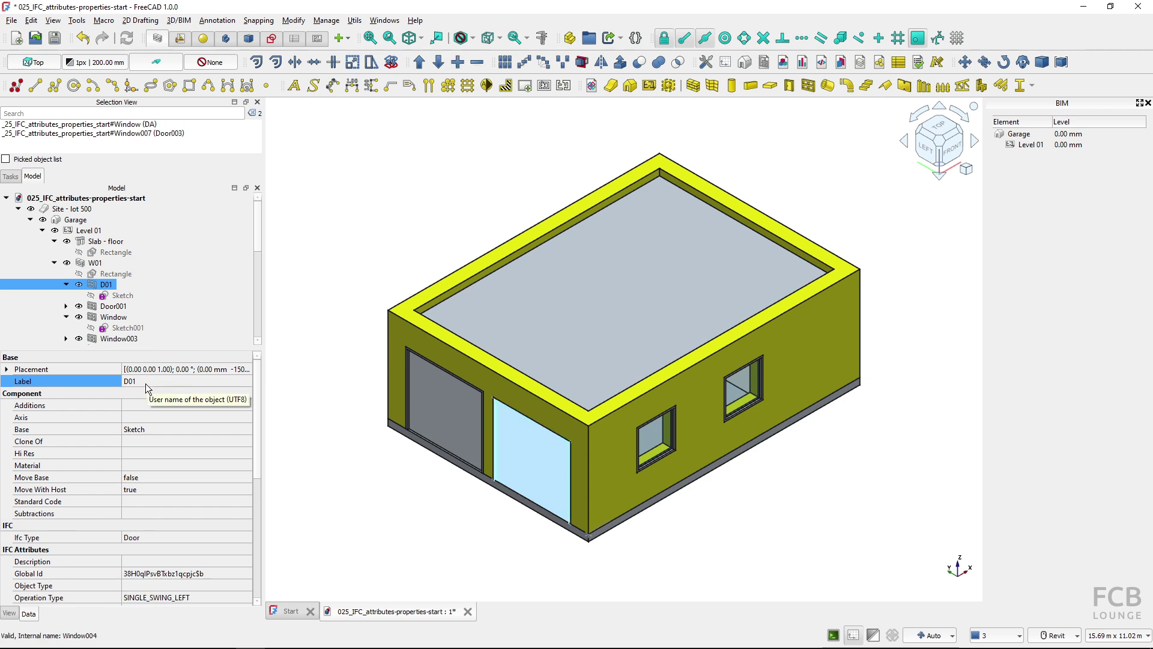
Relabel the left garage door as D003 and clear the selection.
click(440, 396)
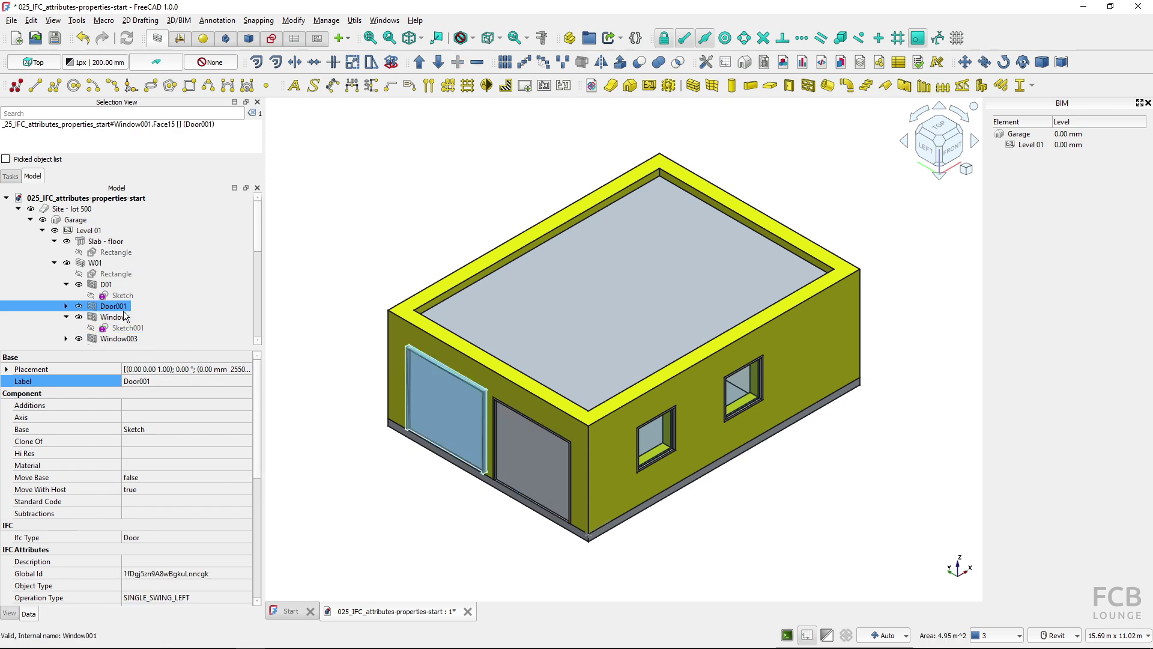
click(165, 380)
text(D)
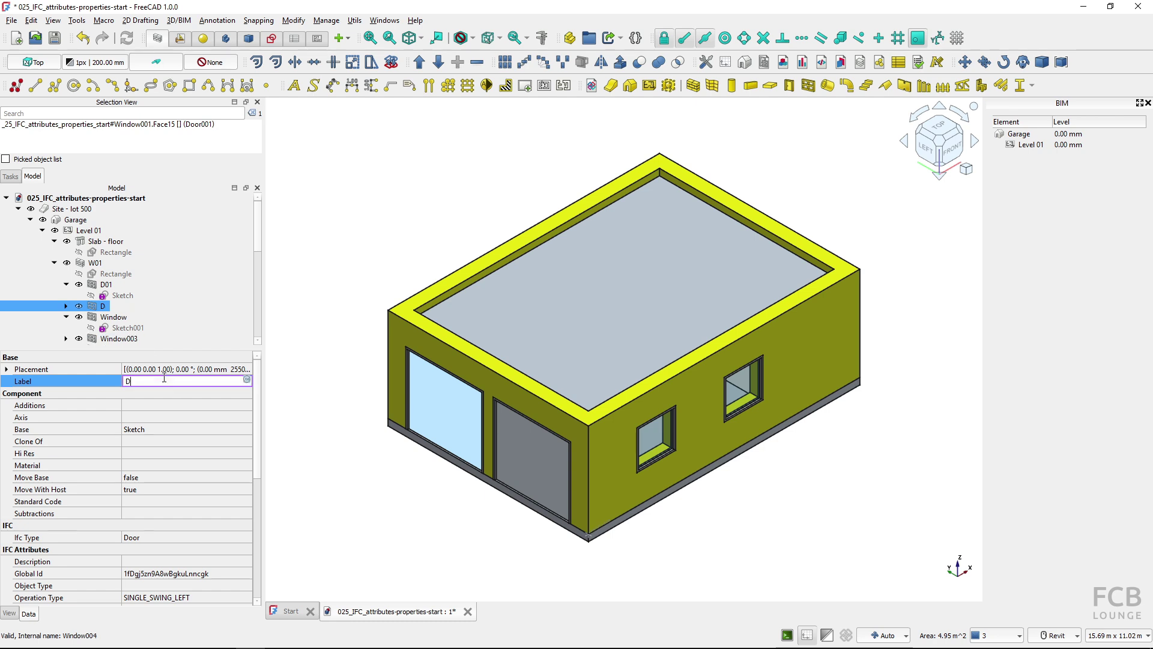
text(003)
key(Return)
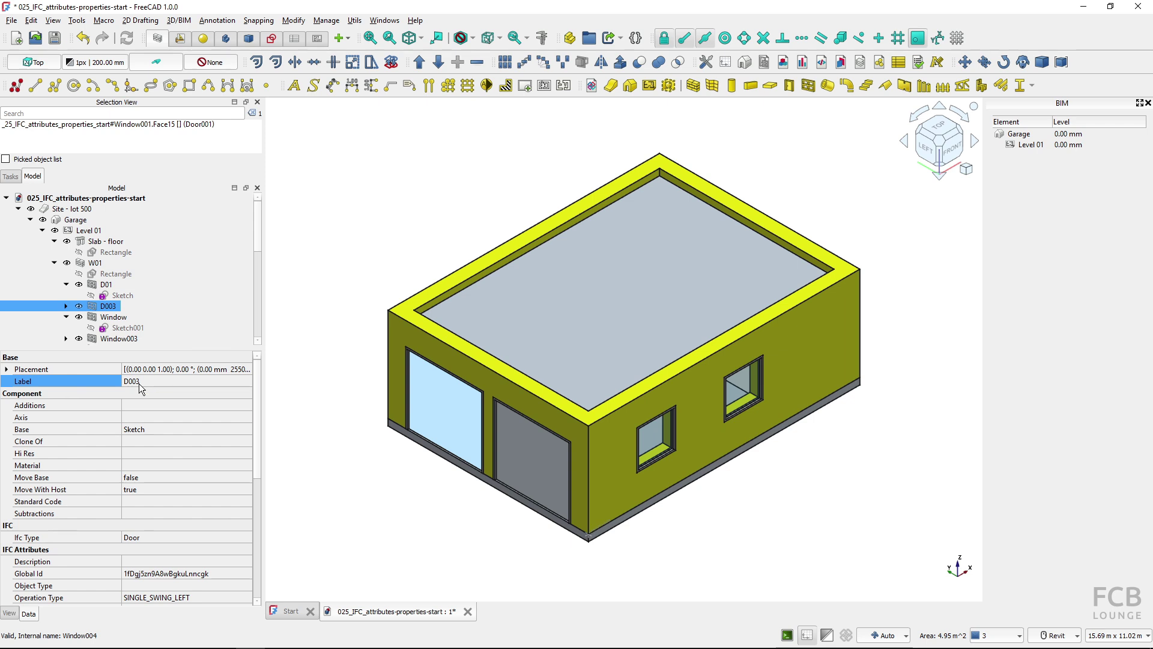
click(295, 324)
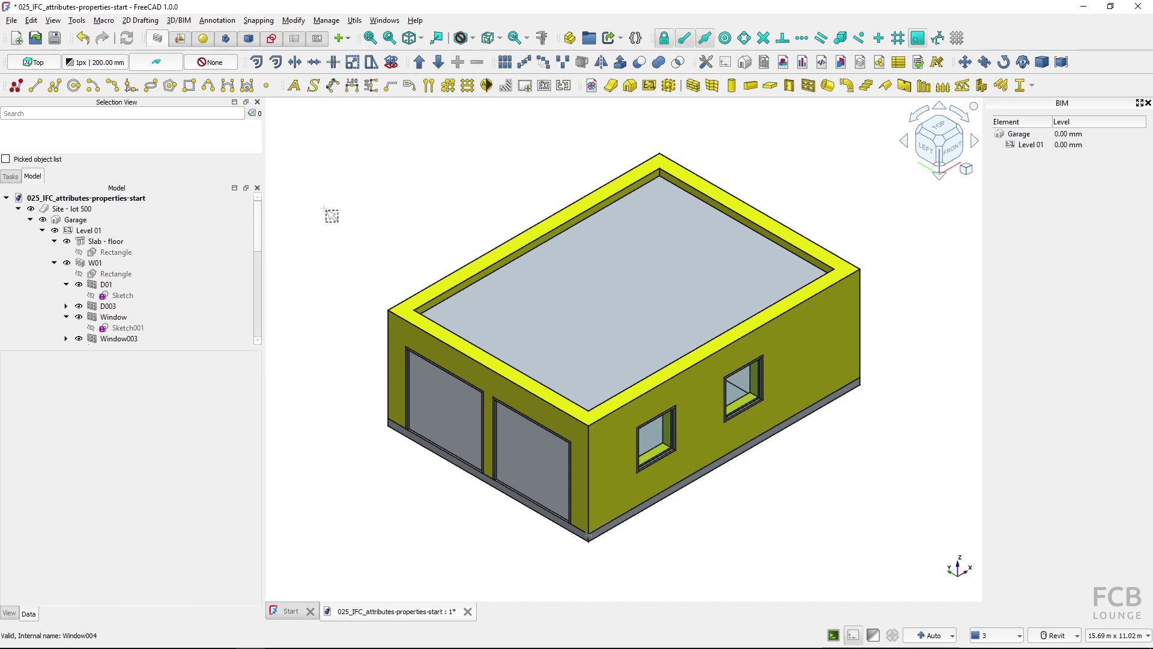
Export the entire garage model to IFC, overwriting 025_IFC_attributes-properties-start.ifc.
drag(323, 136, 981, 531)
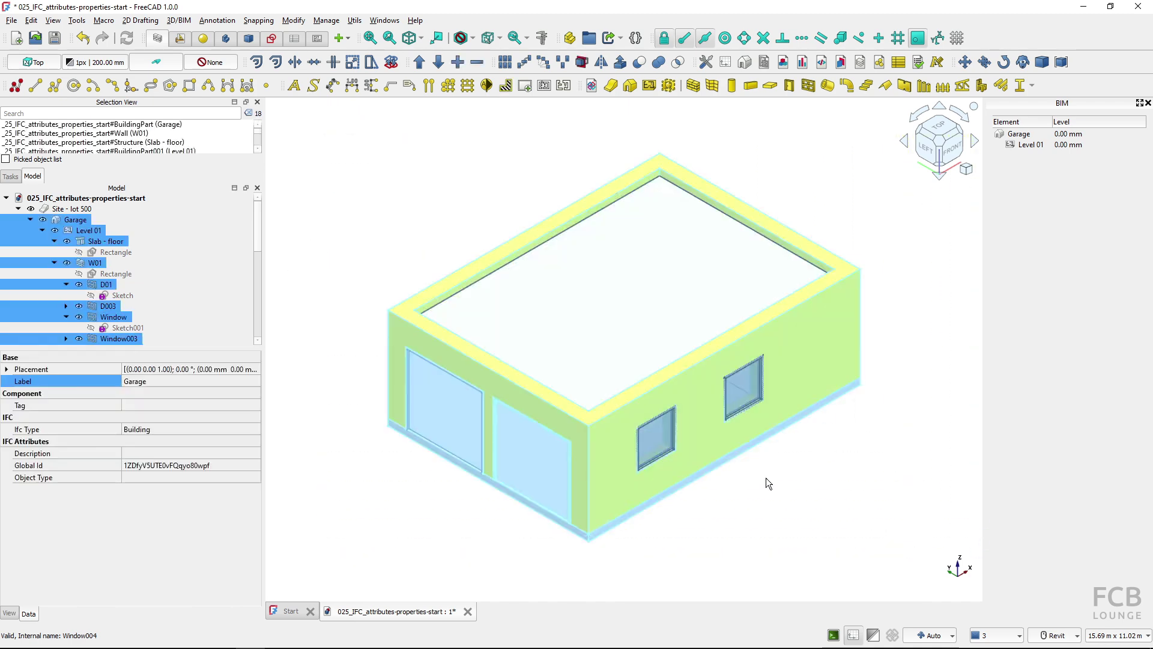
click(11, 21)
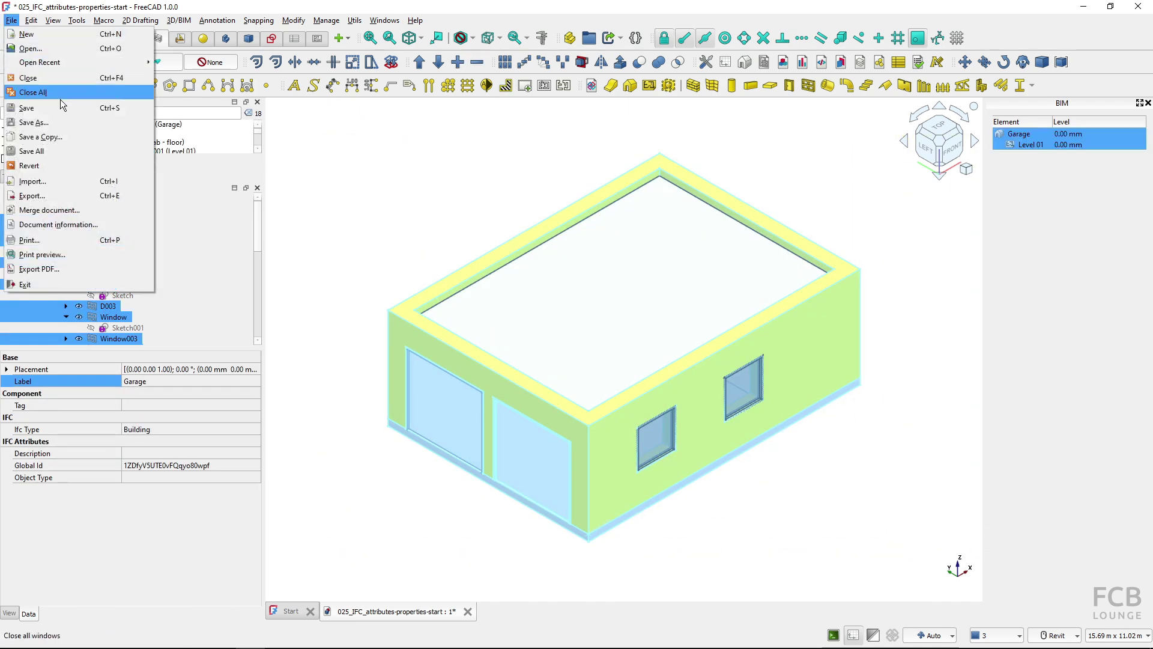
click(71, 195)
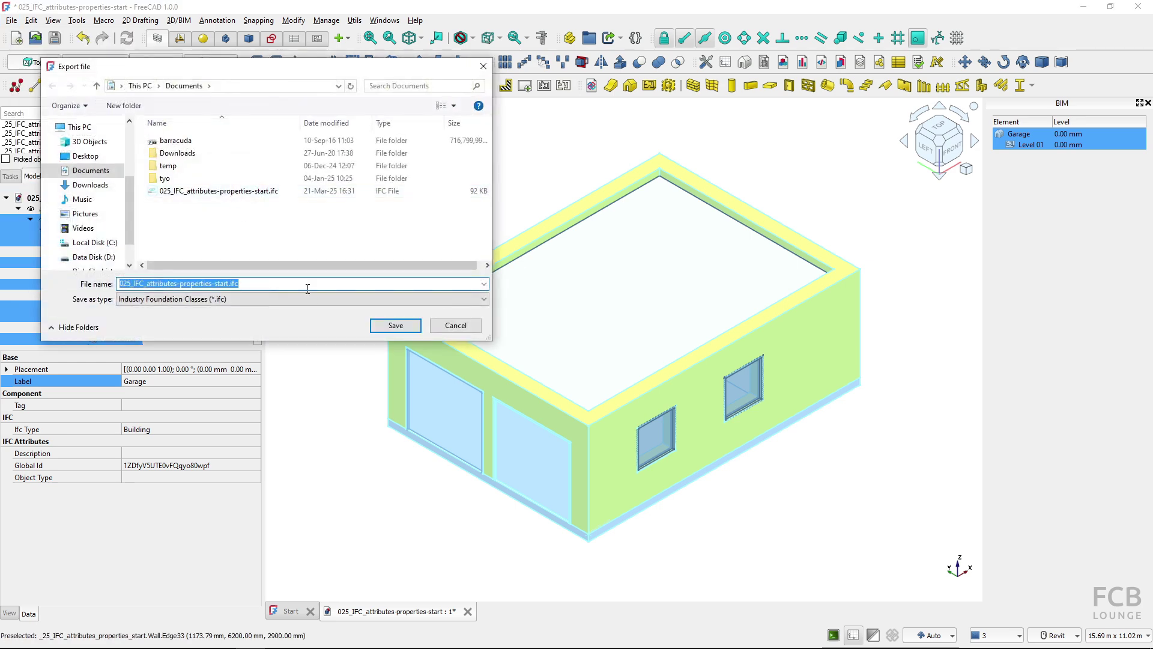
click(216, 191)
click(391, 326)
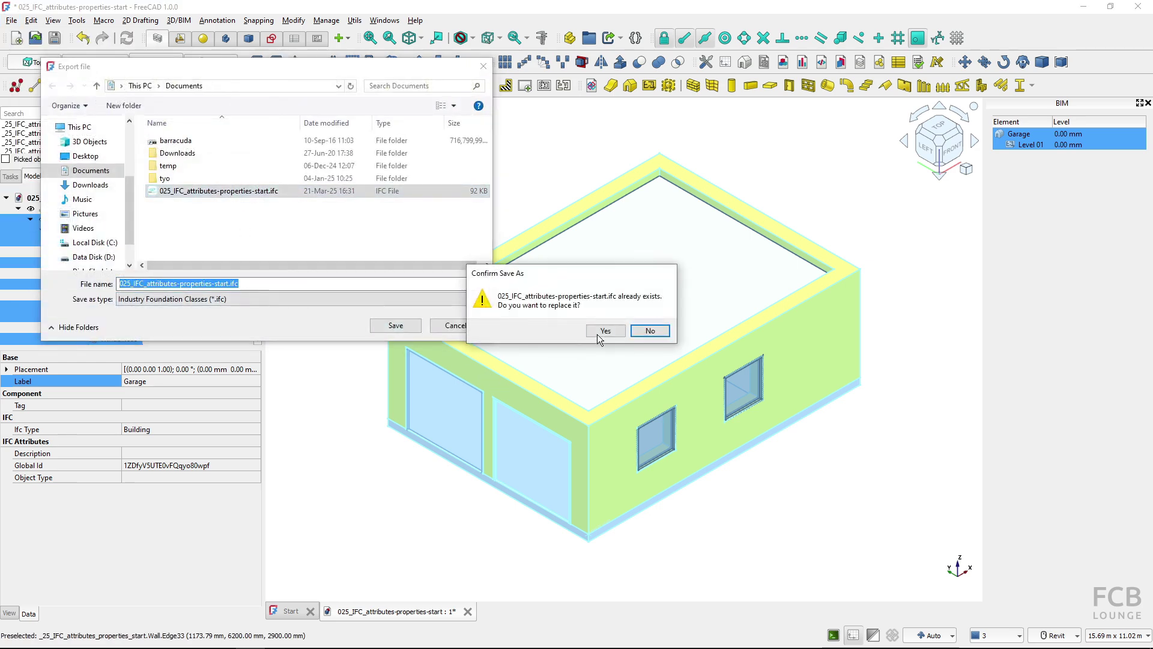
click(603, 331)
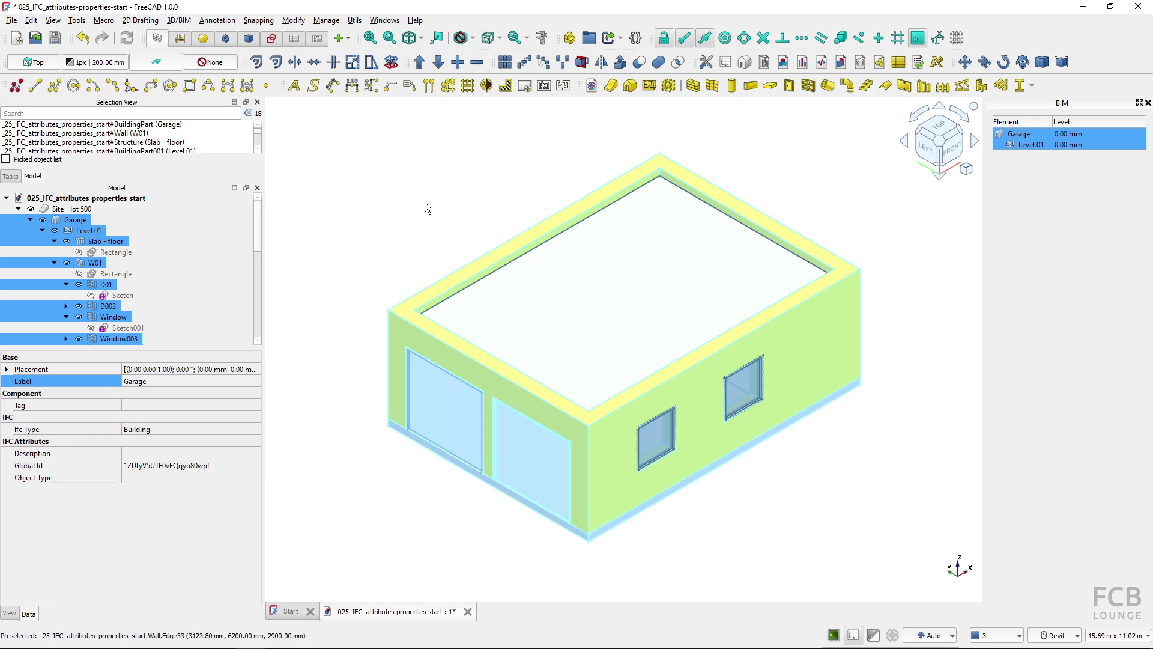
key(alt+Tab)
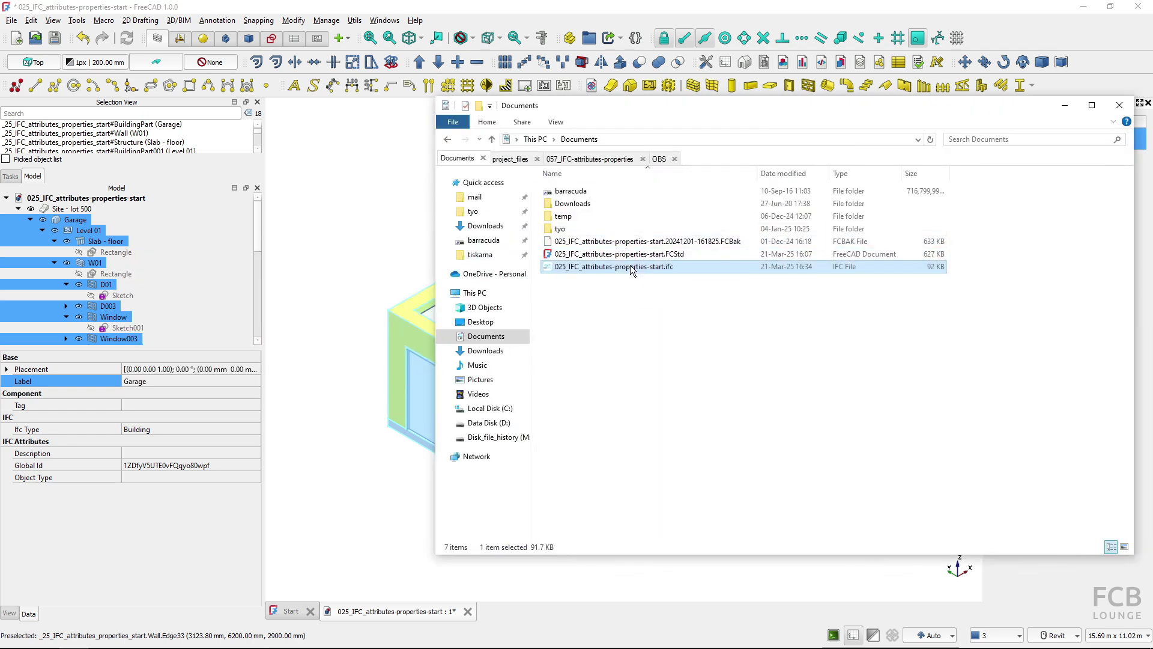
Open the exported IFC in BIMvision and confirm W01 is an IfcWall with PredefinedType SOLIDWALL.
double_click(632, 269)
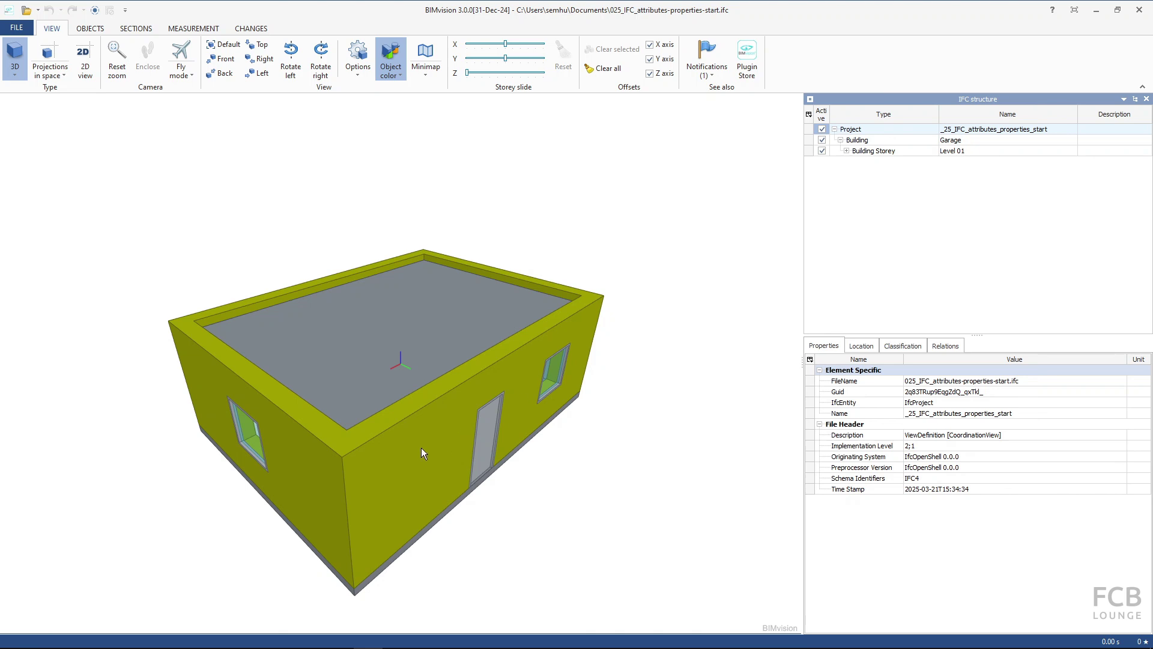
click(421, 452)
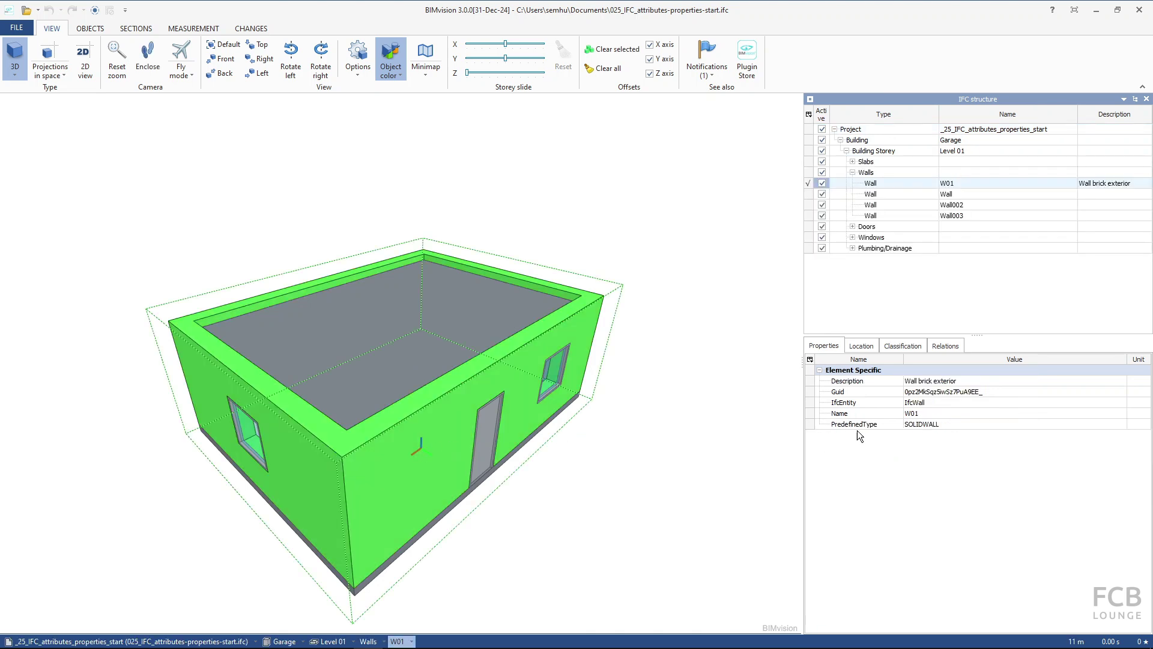
click(952, 183)
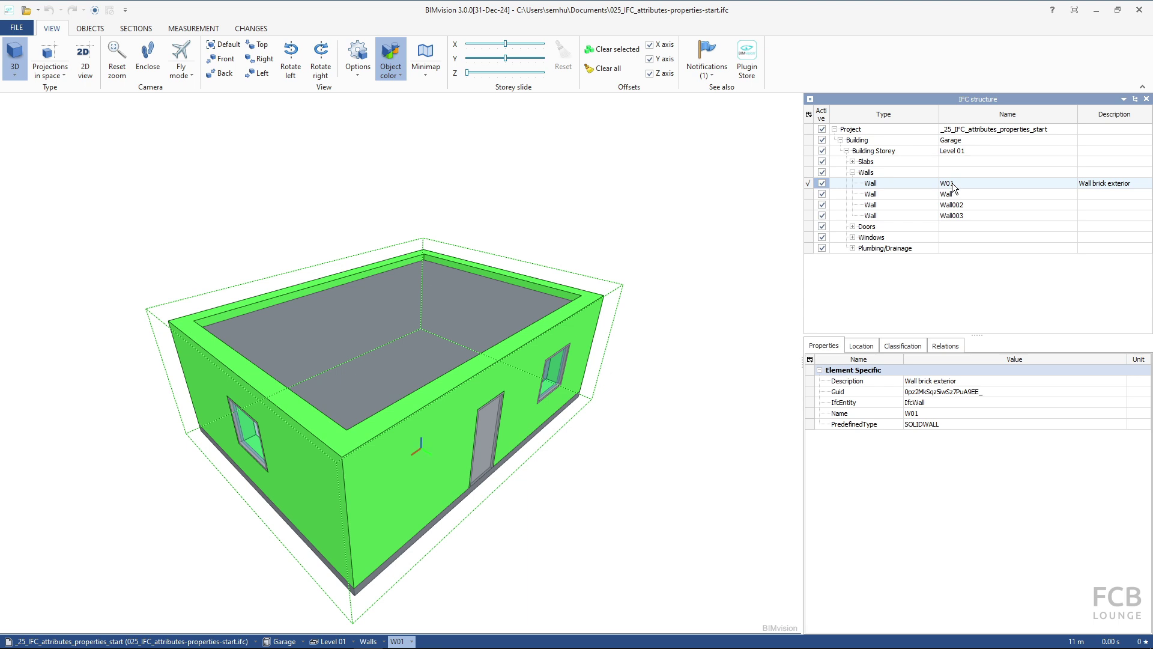
click(920, 402)
click(917, 424)
click(915, 424)
click(914, 425)
click(913, 426)
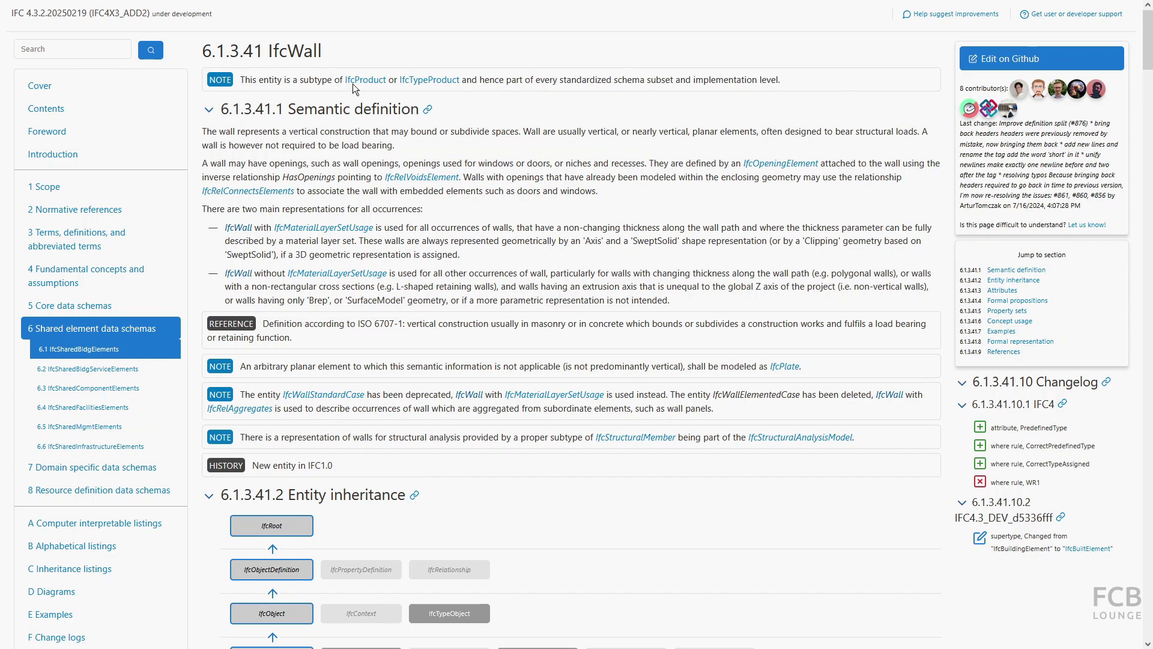
Scroll the IfcWall page to its Property sets list: Pset_WallCommon, Pset_ConcreteElementGeneral, Qto_WallBaseQuantities.
scroll(458, 210, down, 15)
scroll(458, 211, down, 10)
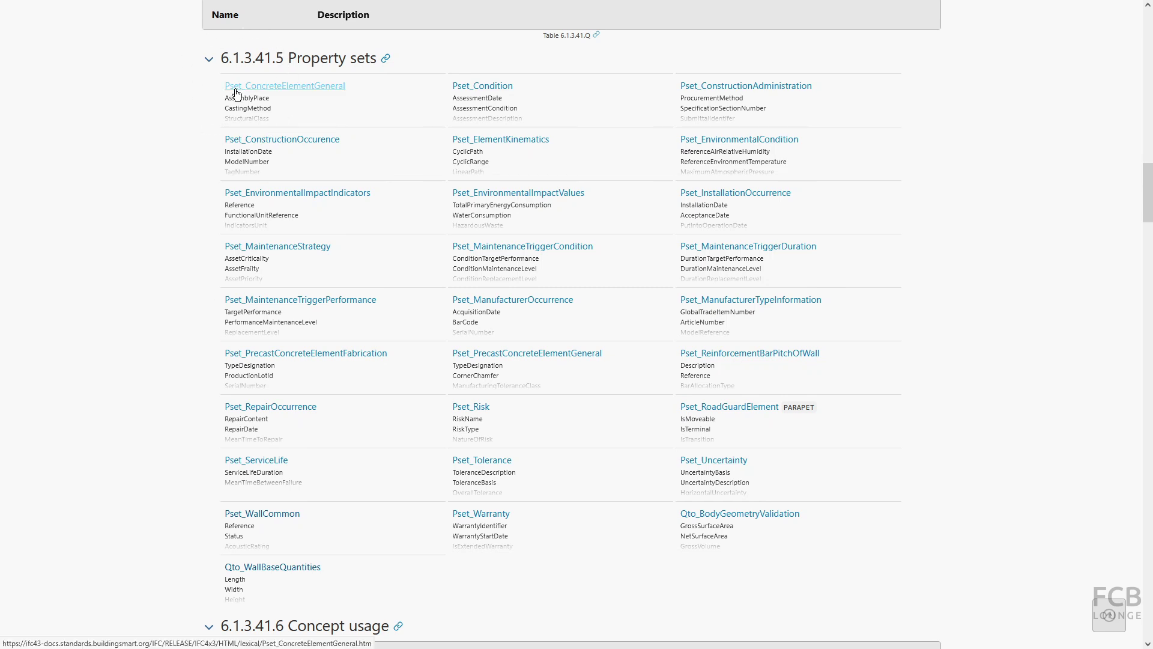
mouse_move(233, 94)
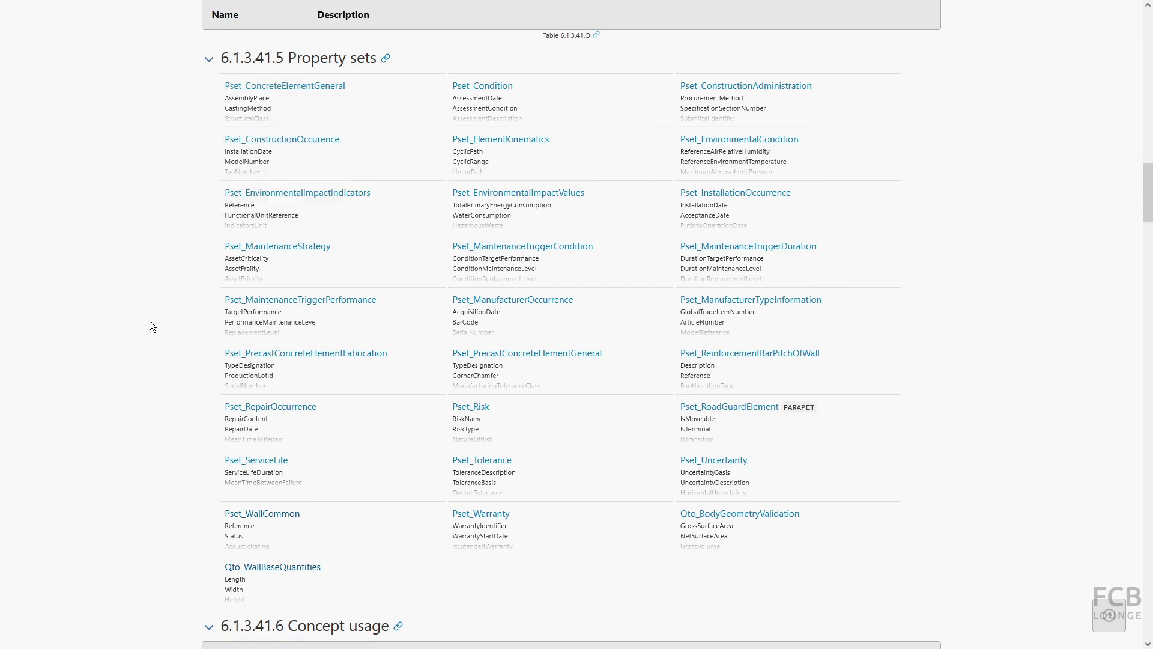
Open Pset_WallCommon and view its properties table: Reference, Status, AcousticRating, FireRating.
click(268, 515)
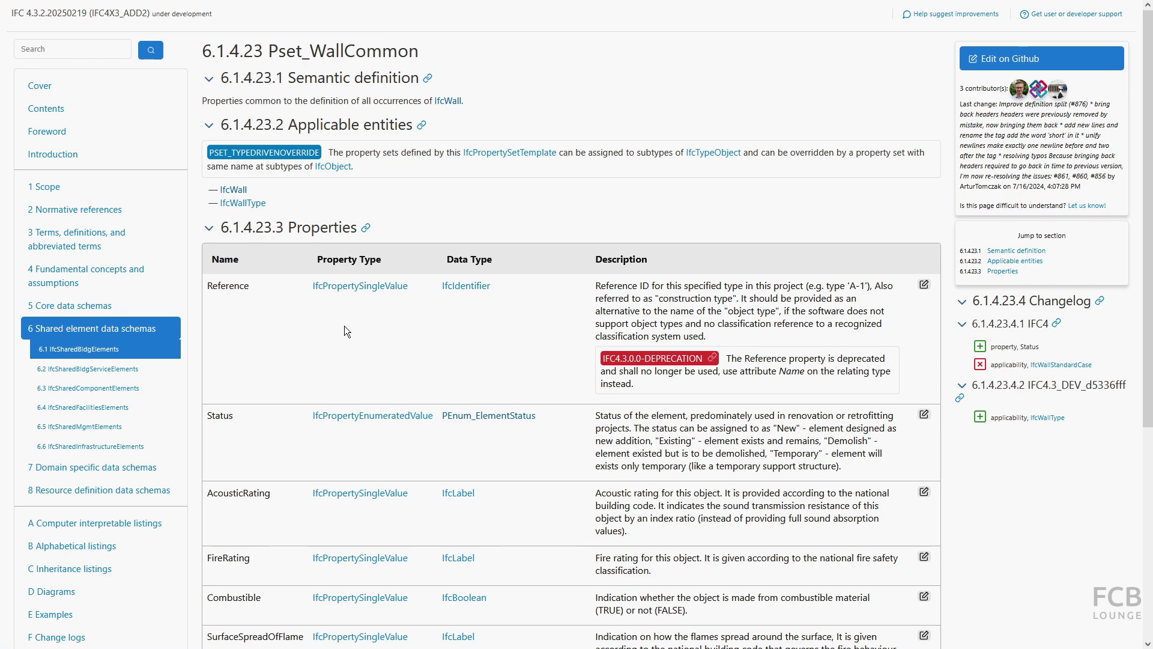
scroll(344, 326, down, 3)
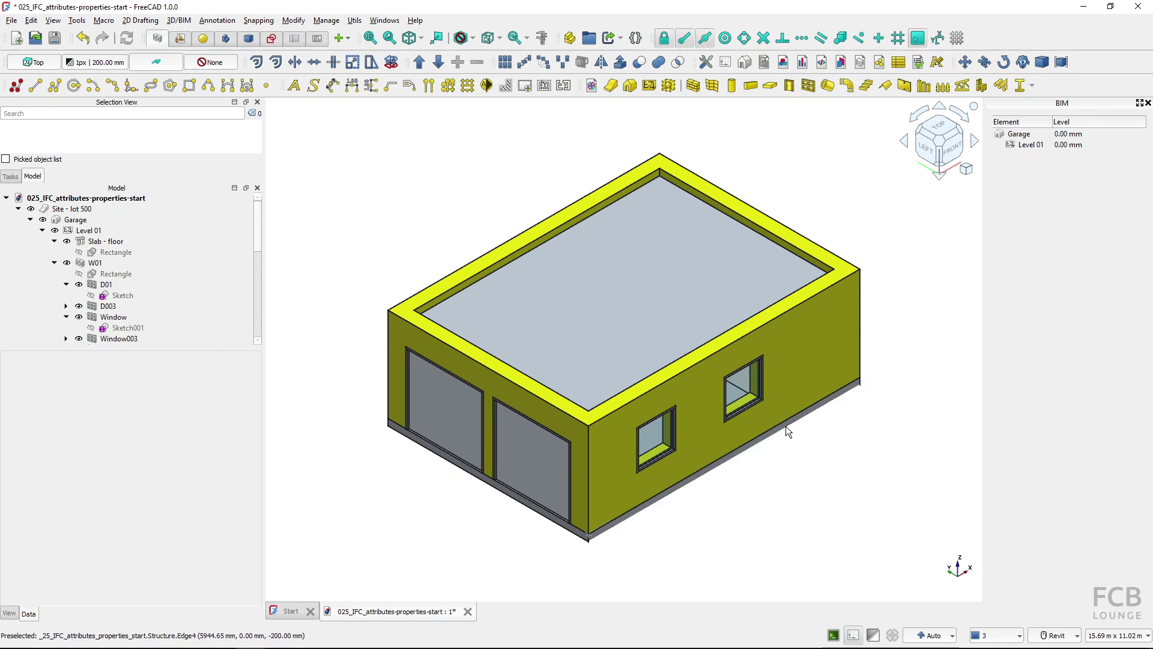
click(799, 367)
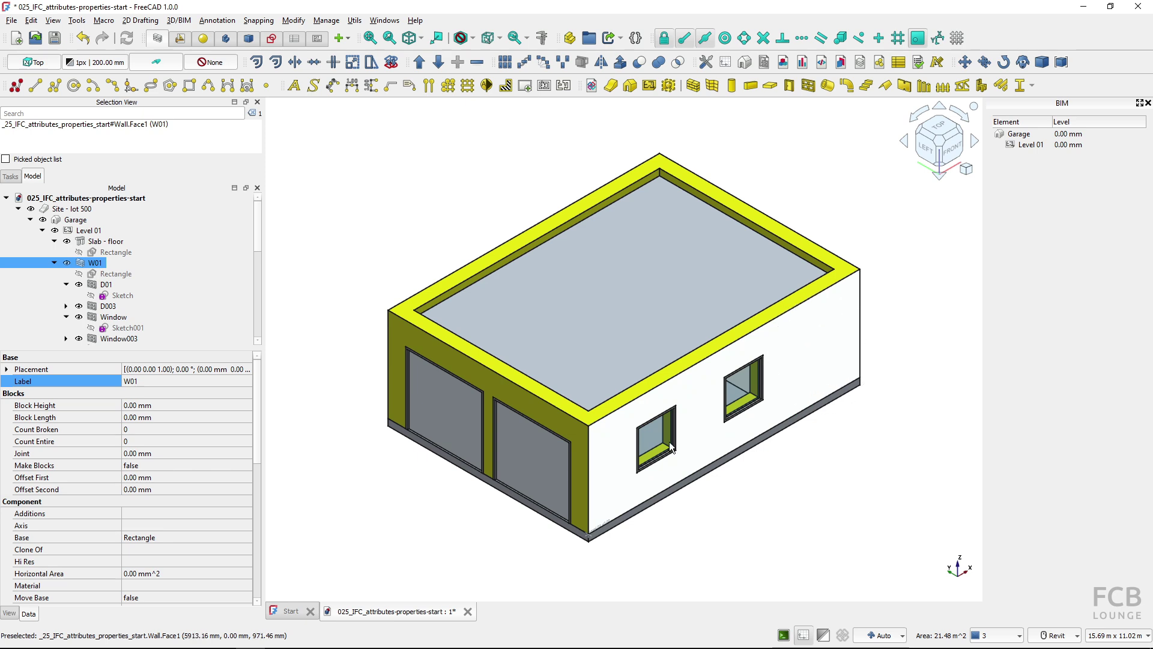
drag(255, 445, 268, 542)
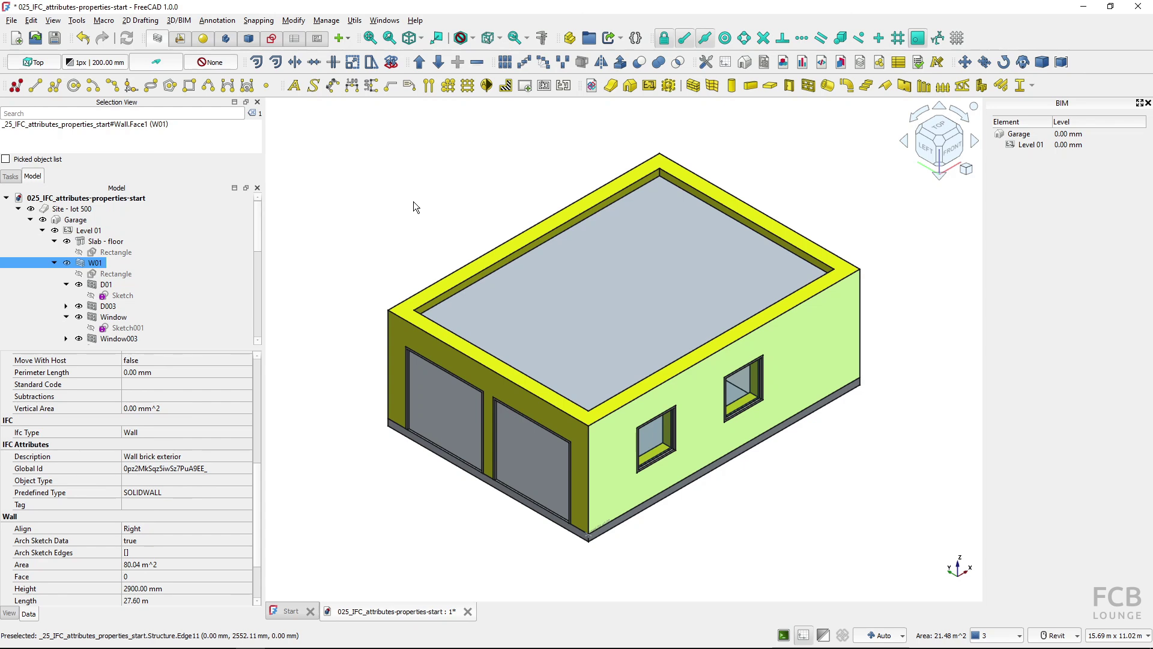
click(447, 170)
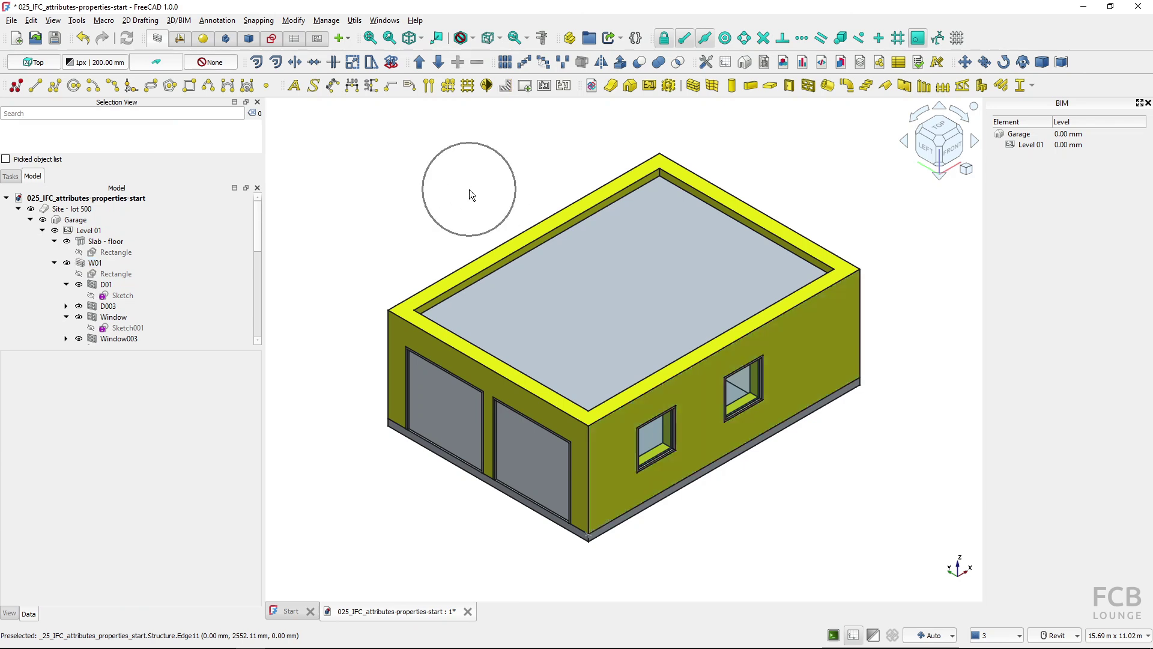
Open Manage IFC properties, list all objects, and select wall W01.
click(823, 63)
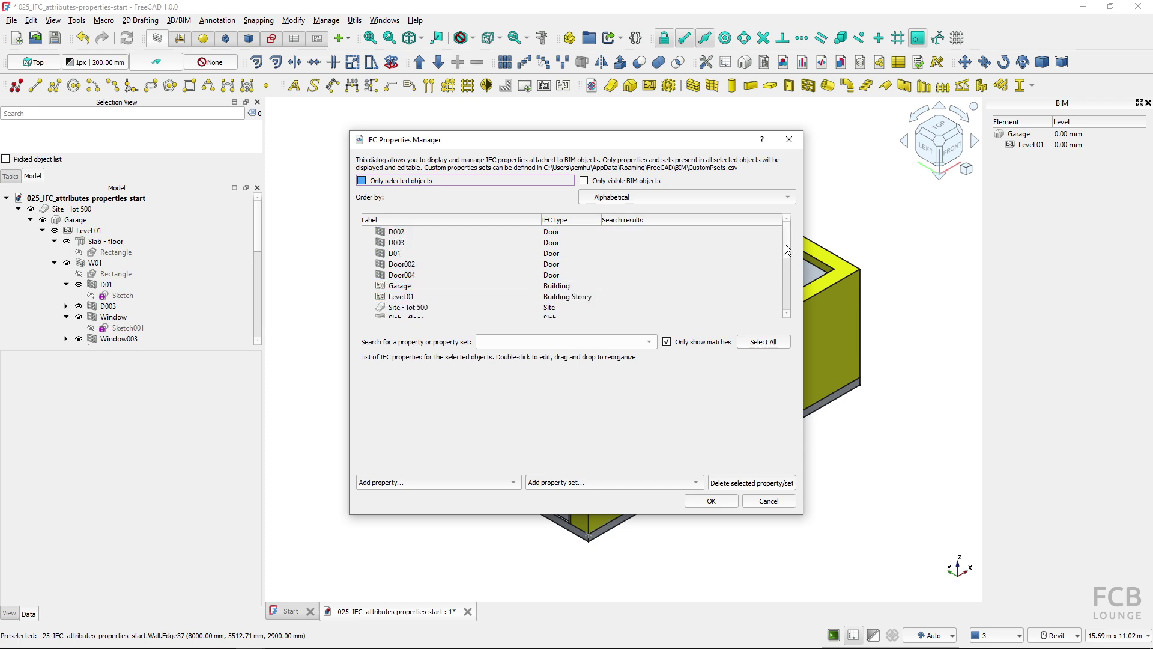
drag(784, 244, 790, 290)
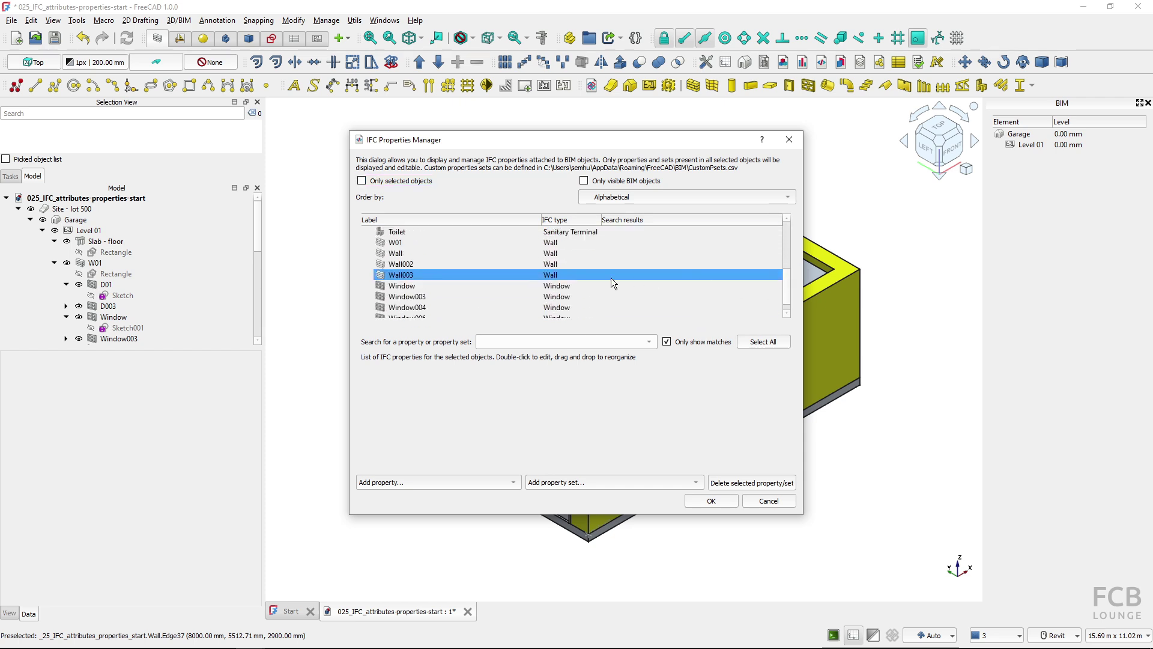
click(391, 246)
click(391, 246)
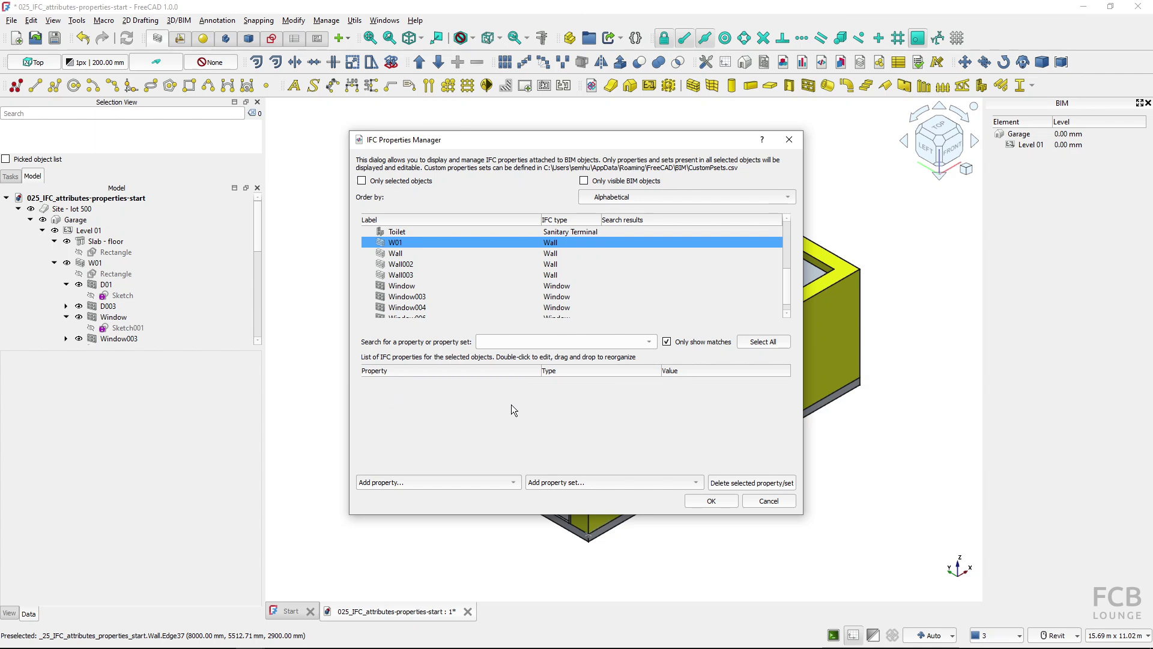
Add the Wall Common (Pset_WallCommon) property set to wall W01 from the property set list.
click(585, 481)
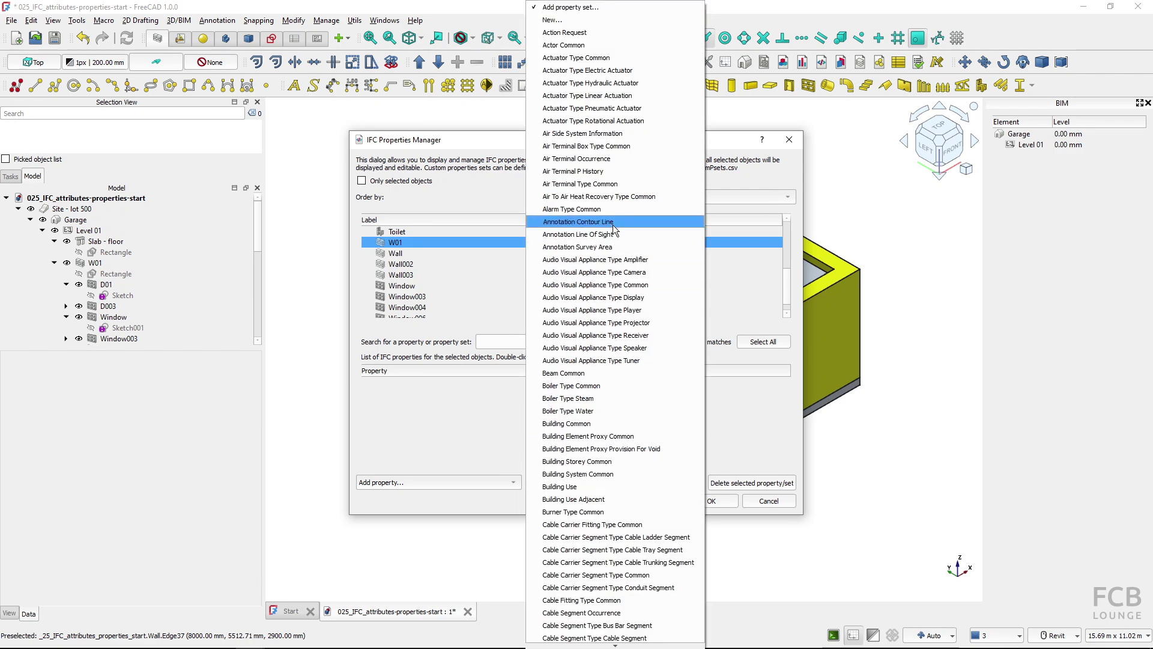
scroll(605, 361, down, 8)
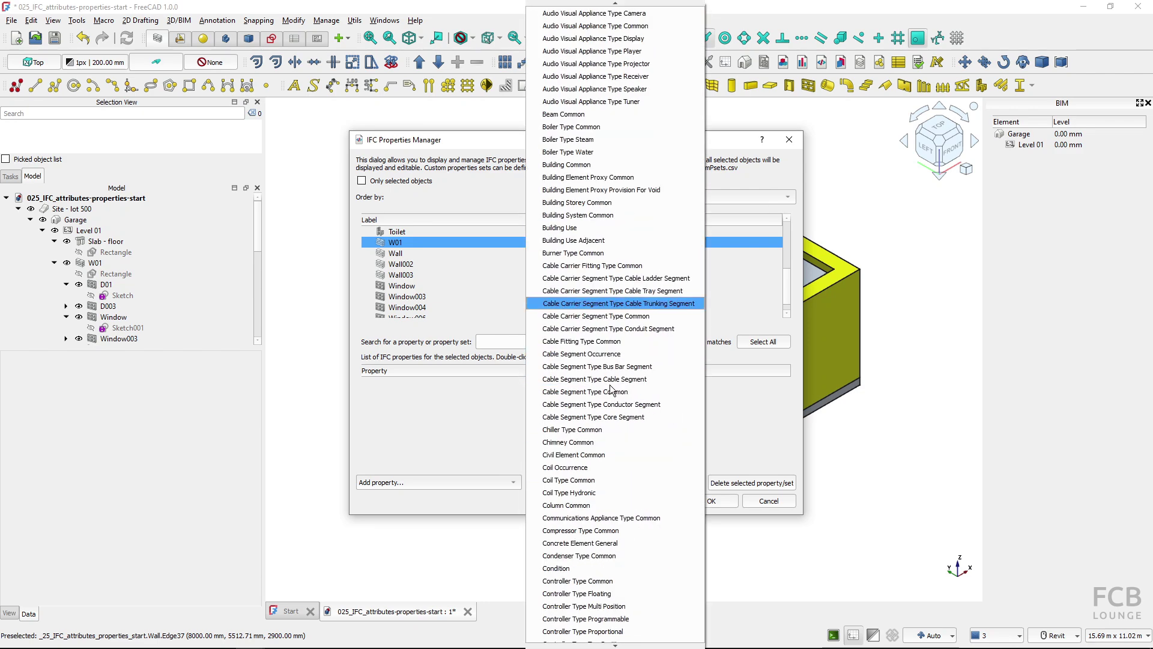
scroll(612, 422, down, 4)
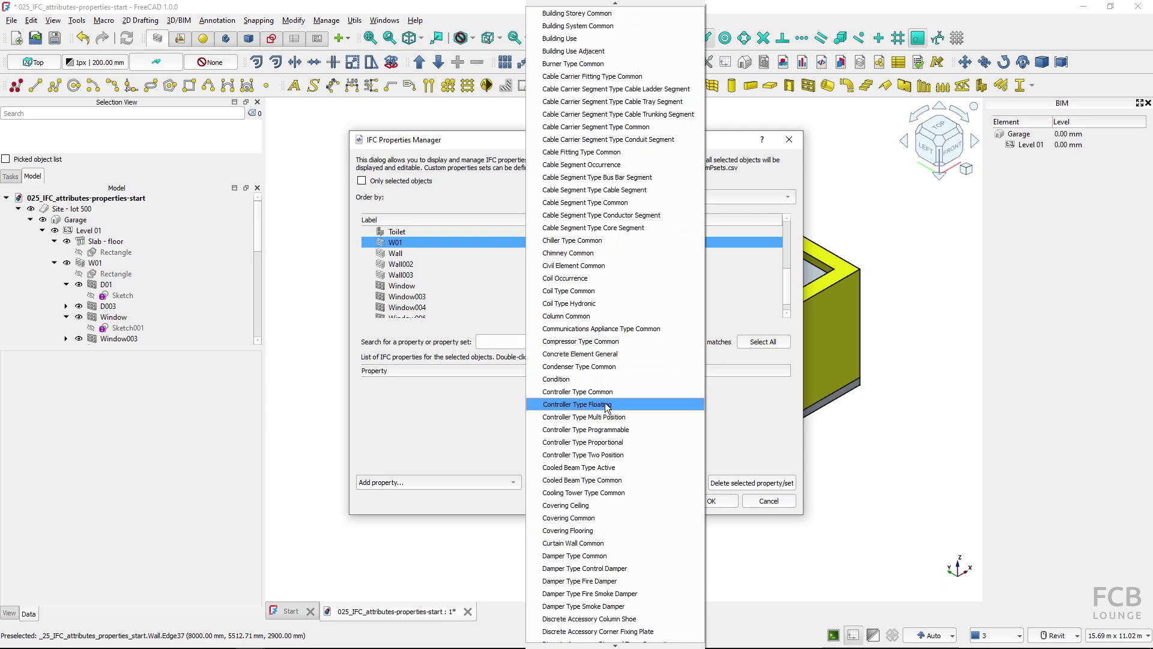
text(w)
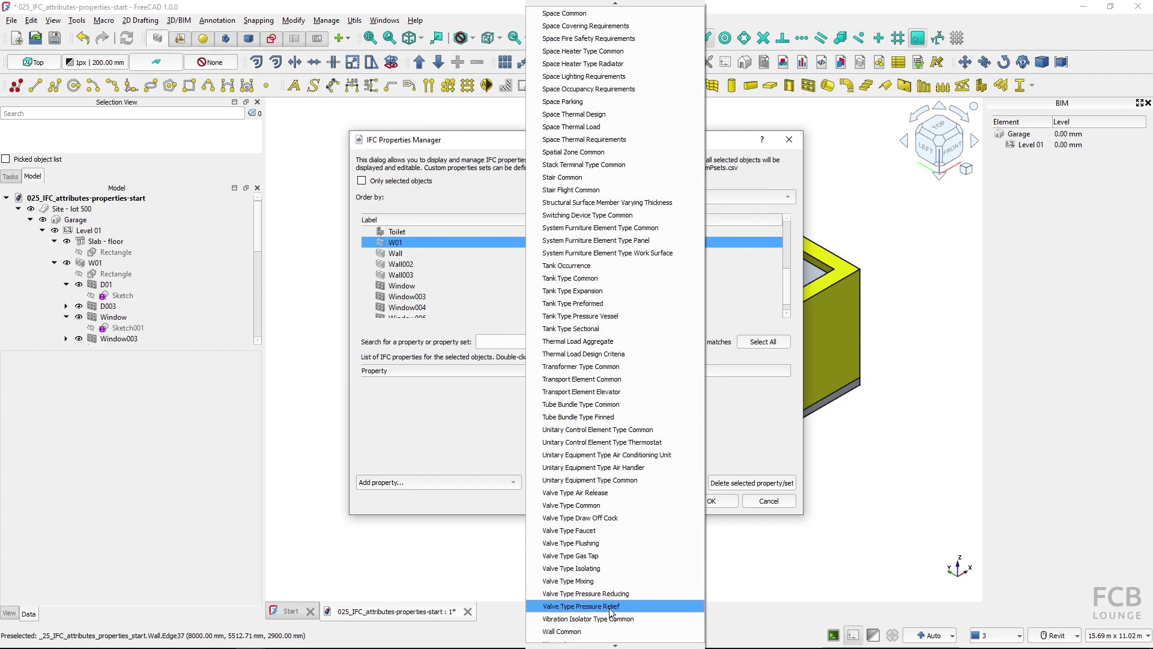
click(566, 632)
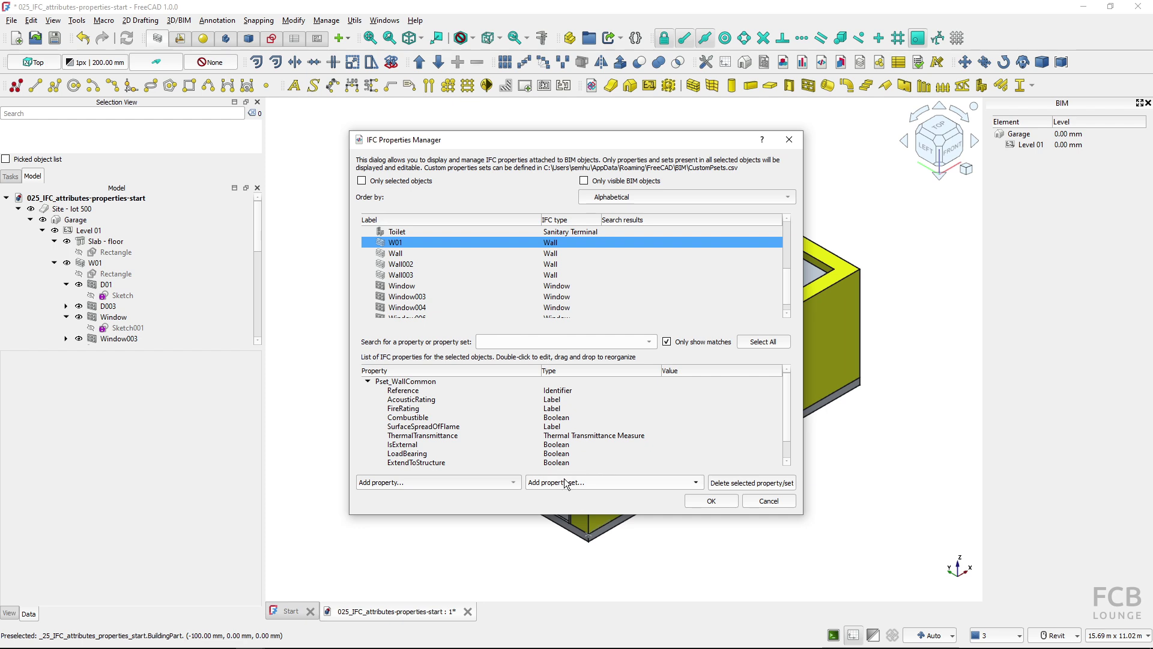
Review W01's new Pset_WallCommon entries such as IsExternal and FireRating.
click(506, 380)
click(627, 445)
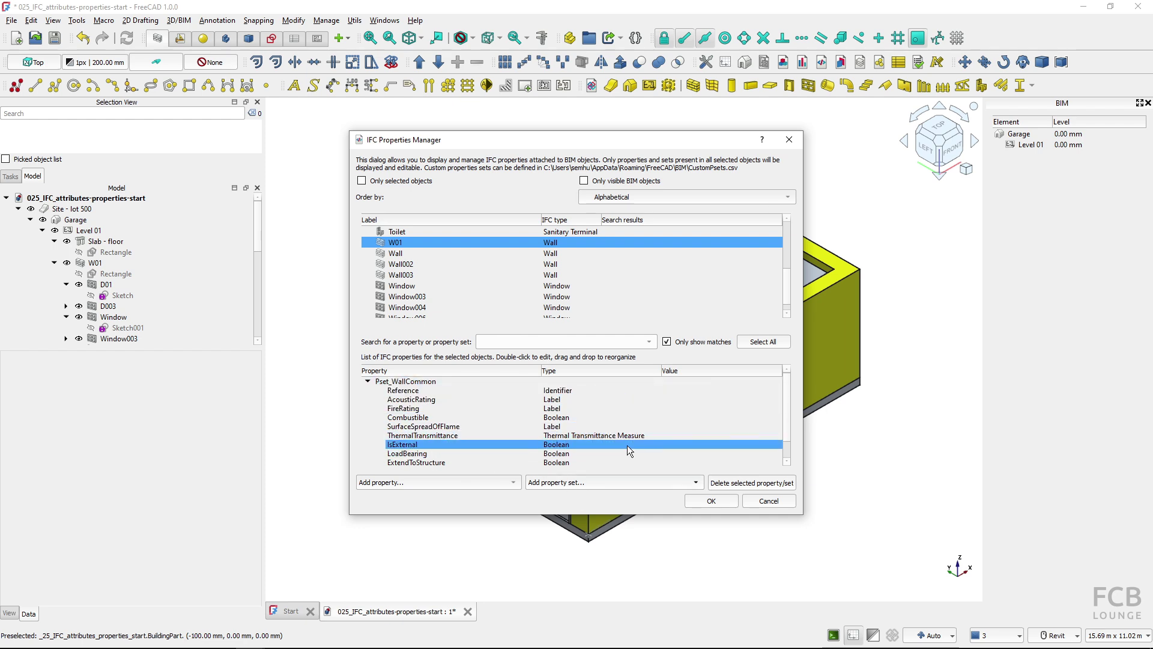
mouse_move(784, 406)
mouse_down()
mouse_move(784, 420)
mouse_move(783, 403)
mouse_up()
click(421, 409)
click(401, 391)
click(394, 384)
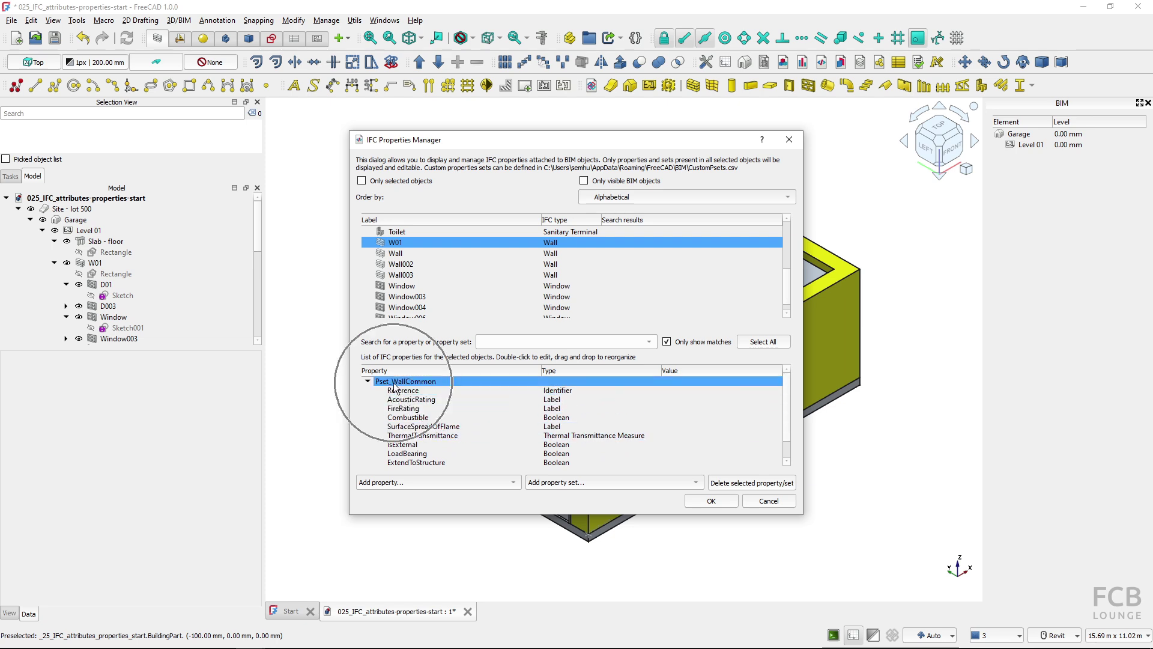
click(401, 391)
click(395, 381)
click(401, 243)
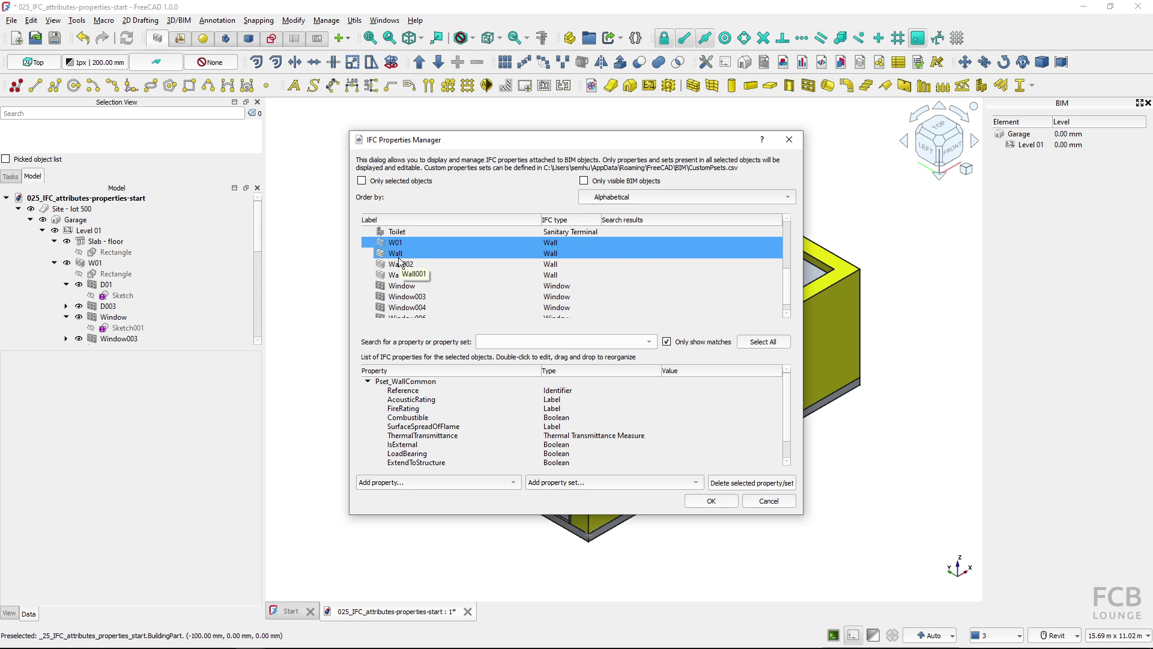
Compare against the Wall and Wall003 objects, ending with only W01 selected.
click(399, 256)
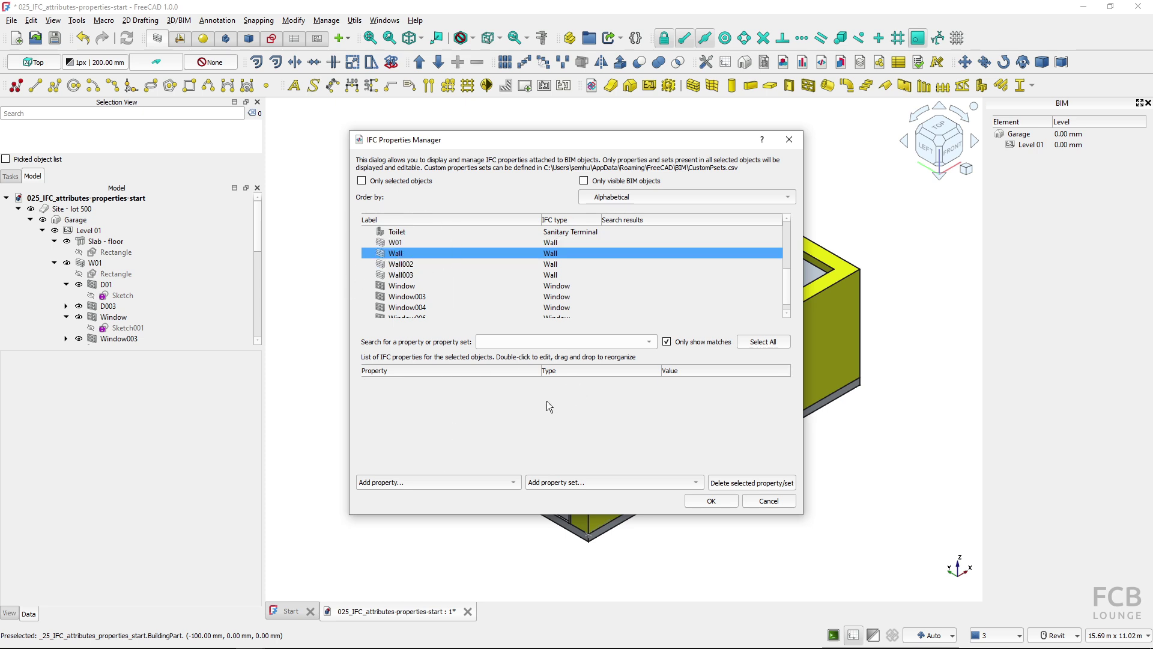
ctrl+click(400, 245)
click(400, 246)
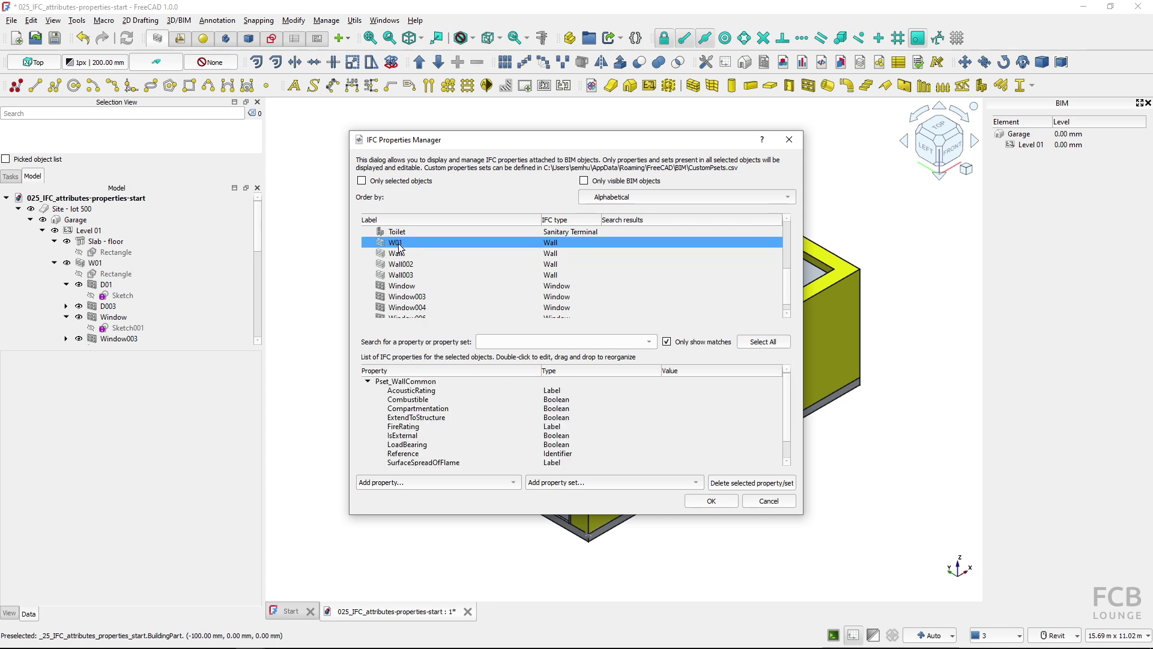
ctrl+click(423, 276)
ctrl+click(424, 276)
Set W01's AcousticRating to A01.
click(493, 392)
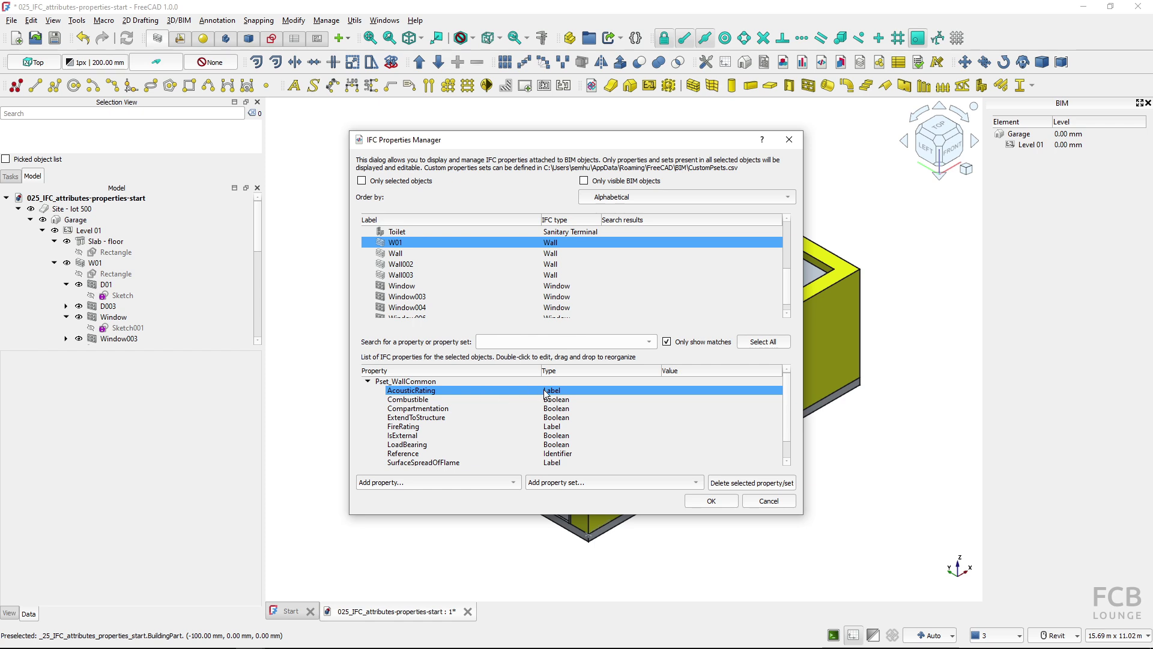
double_click(676, 390)
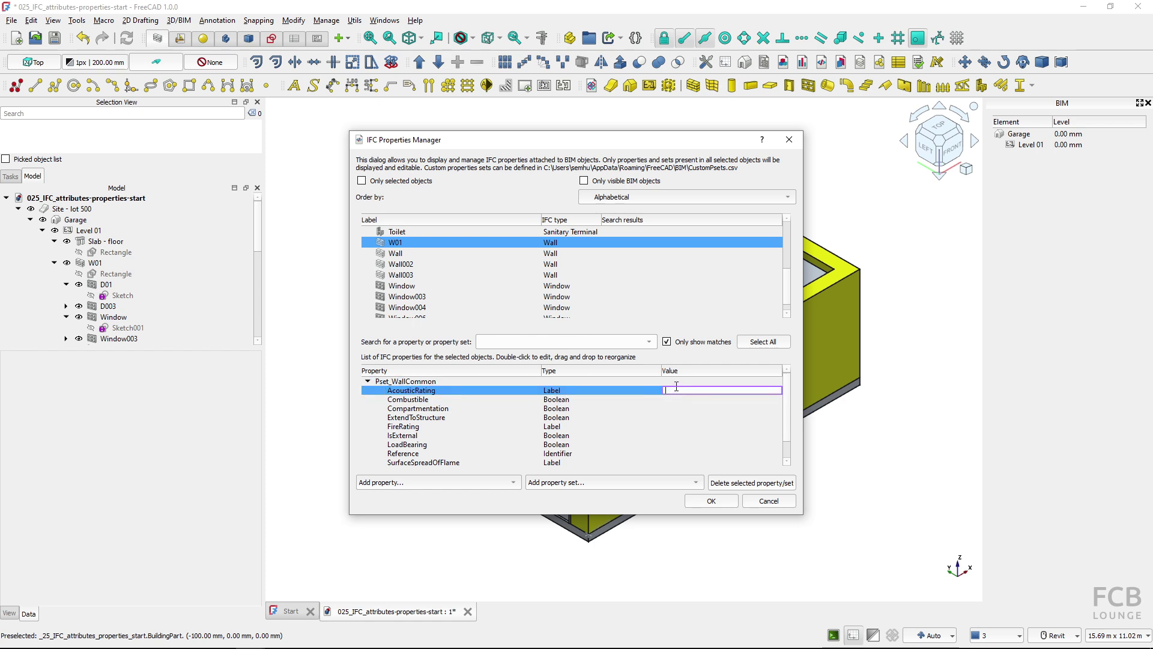
text(A01)
key(Return)
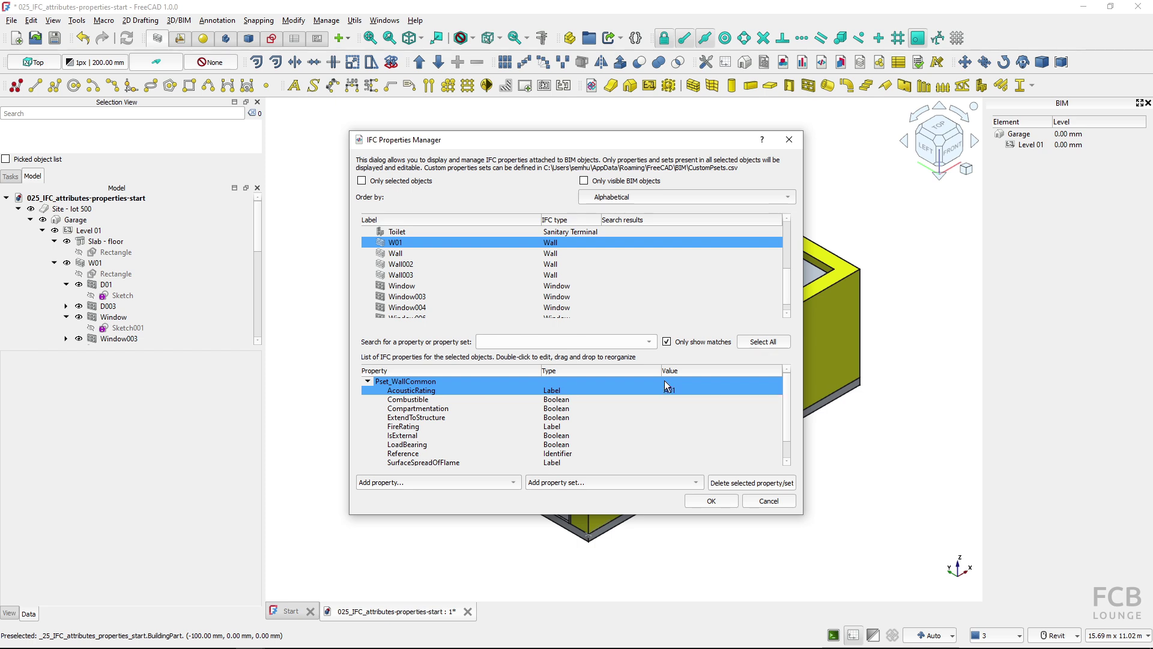
Set Combustible to False and Compartmentation to True.
click(668, 389)
shift+click(672, 398)
double_click(672, 401)
click(686, 401)
click(698, 401)
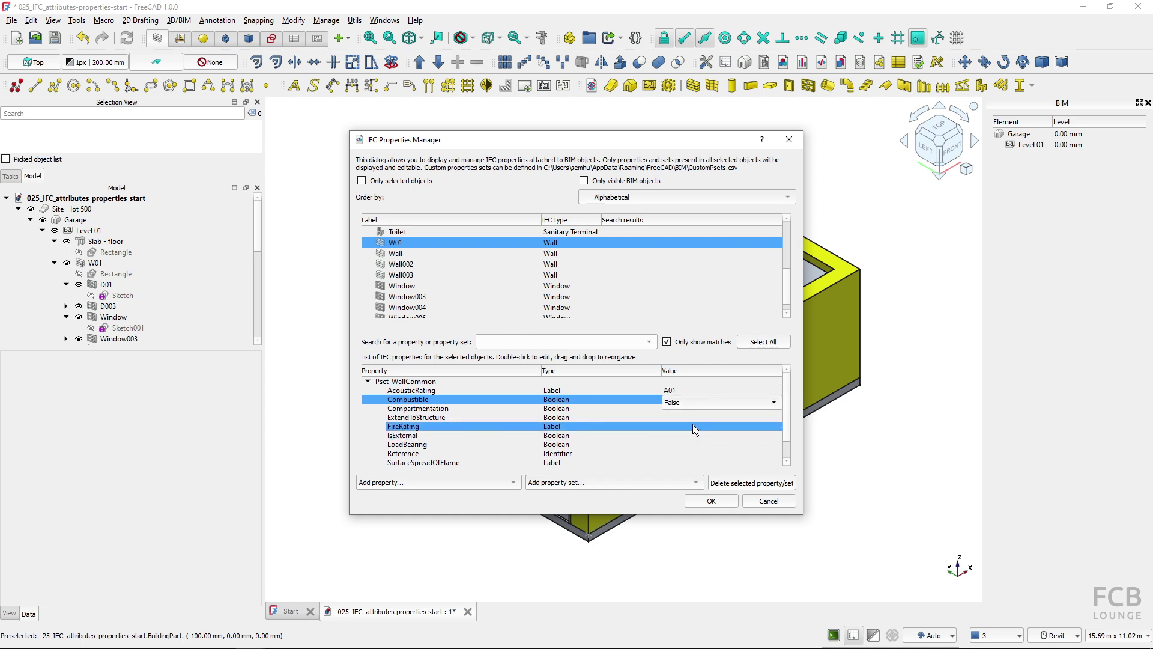
click(694, 424)
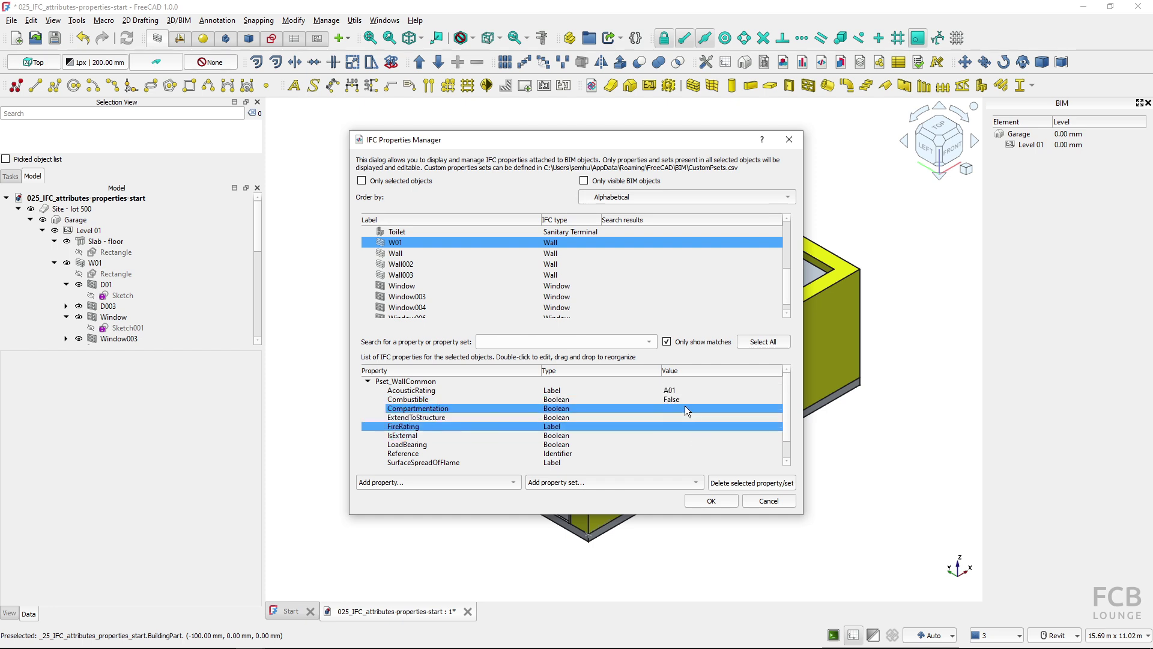
double_click(685, 408)
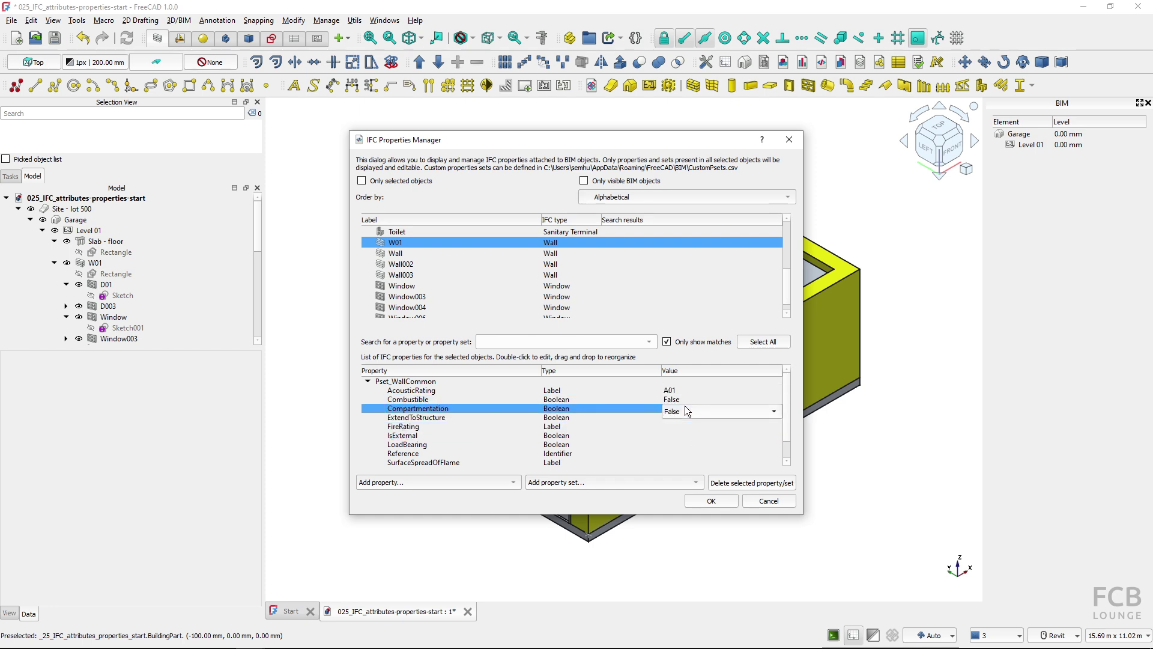
click(687, 411)
click(685, 398)
click(689, 426)
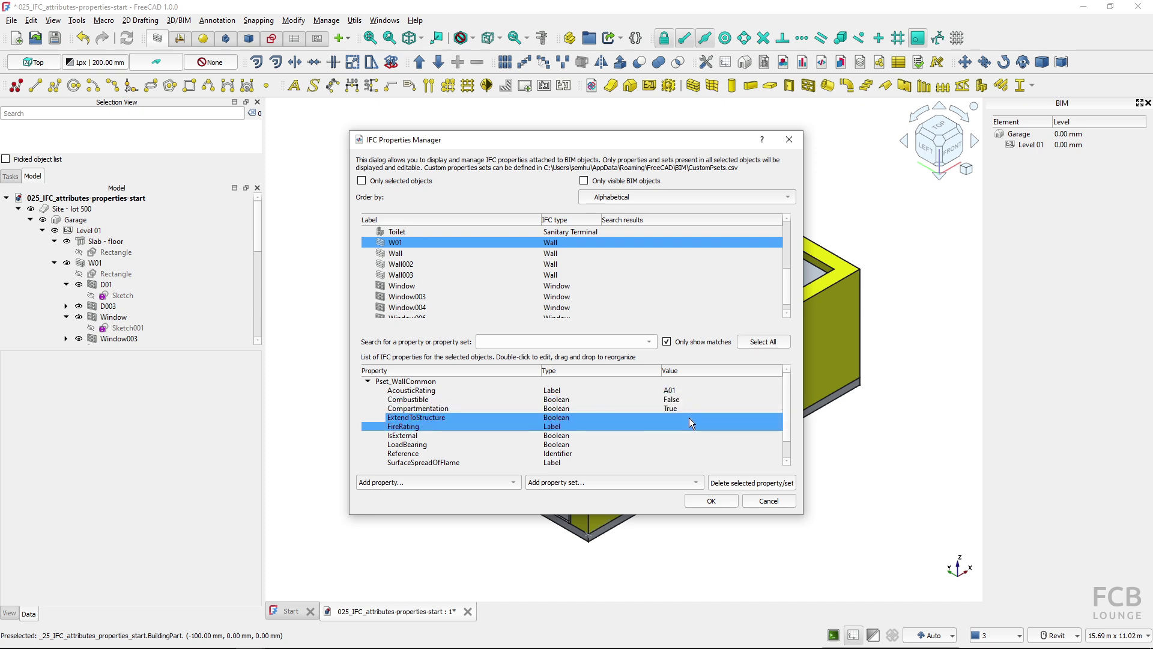
Leave ExtendToStructure False and set FireRating to EI30.
click(690, 417)
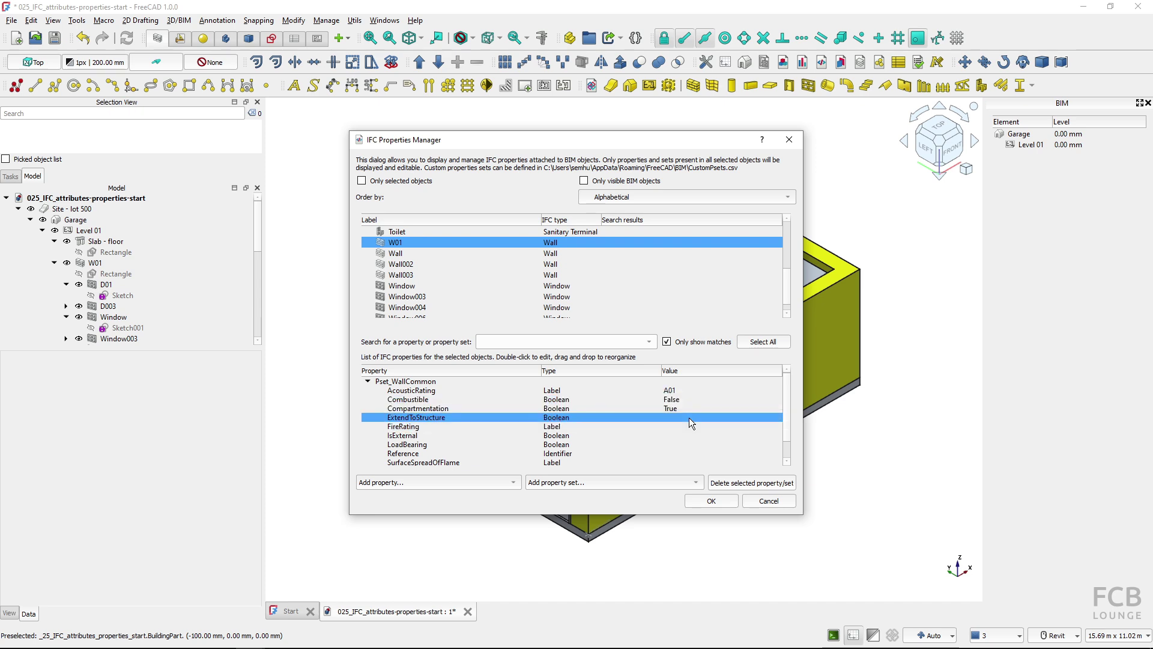
ctrl+click(632, 453)
ctrl+click(630, 408)
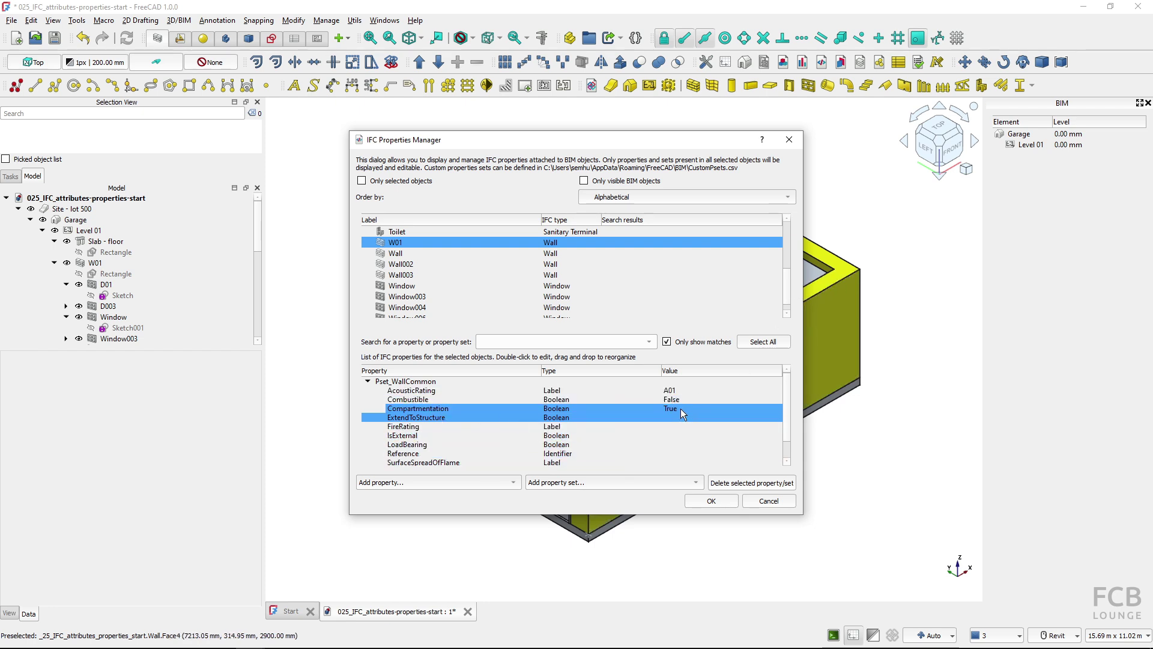
click(688, 414)
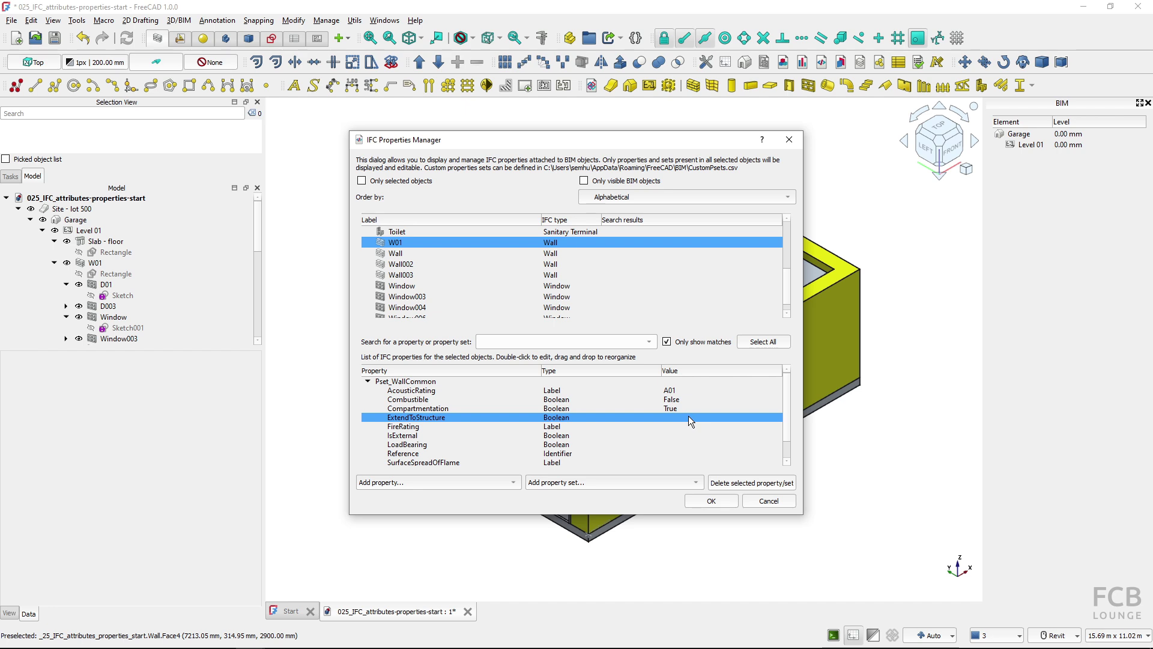
double_click(688, 415)
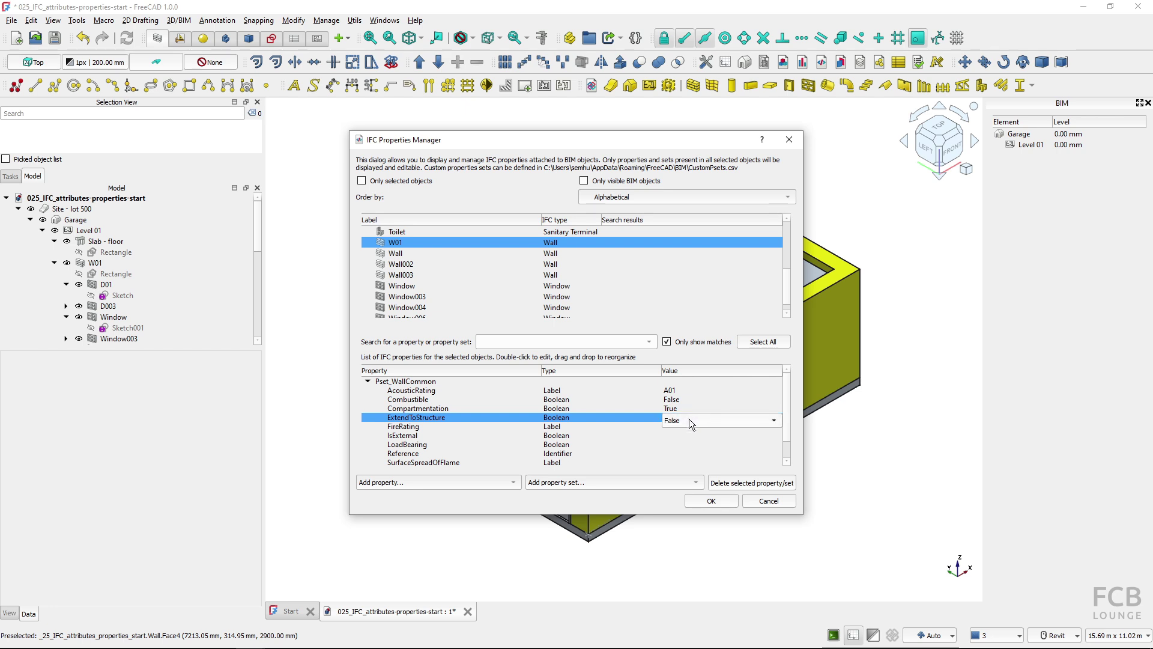
click(690, 420)
click(689, 420)
drag(673, 444, 647, 429)
click(647, 428)
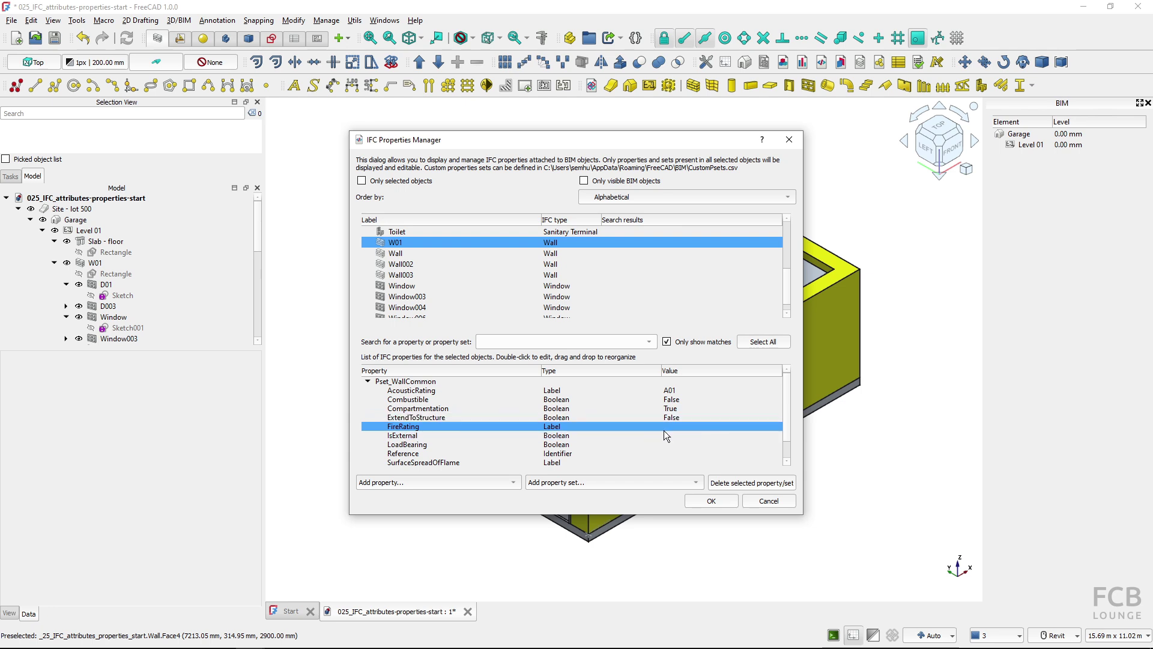
double_click(672, 427)
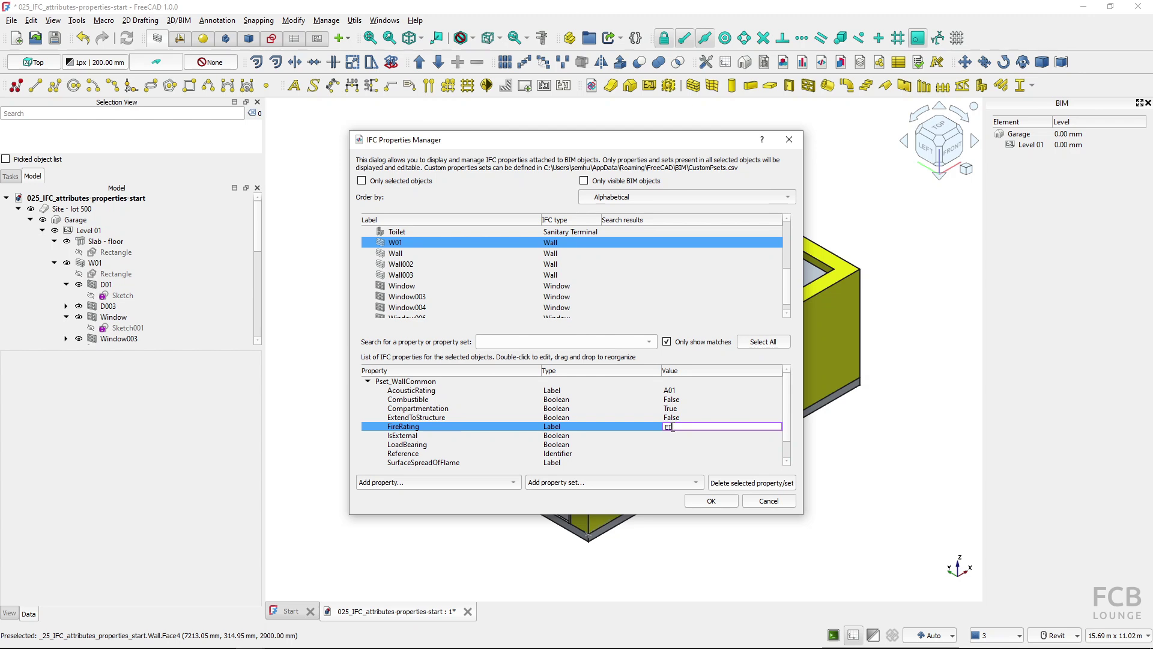
text(EI30)
click(677, 435)
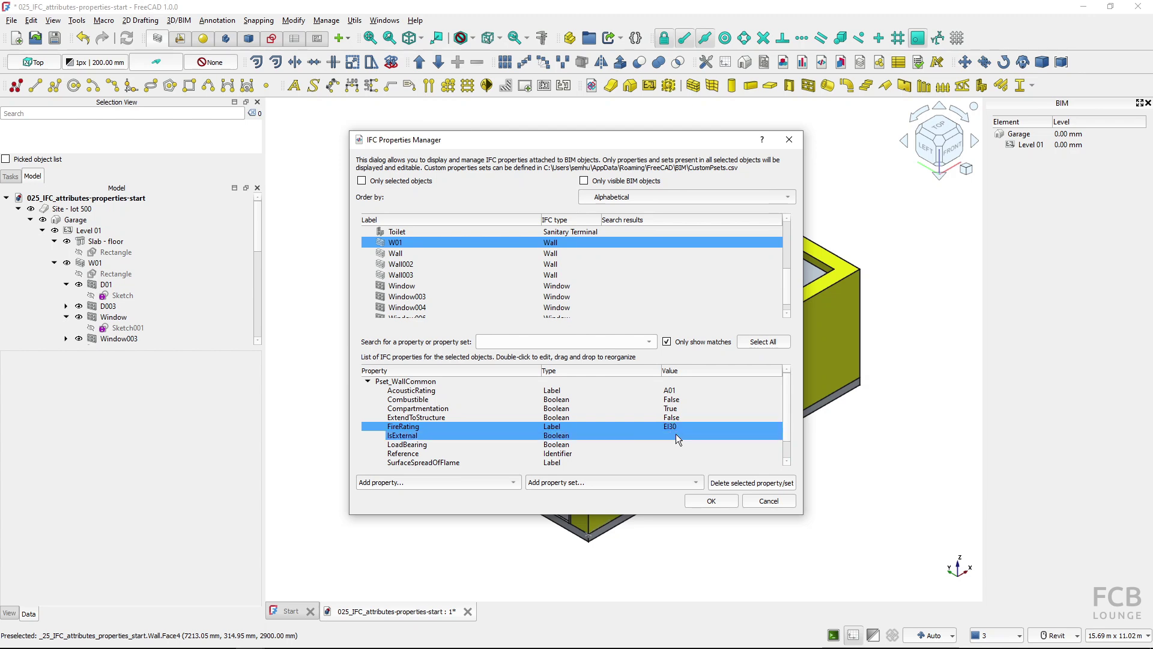
Set IsExternal and LoadBearing both to True.
double_click(675, 434)
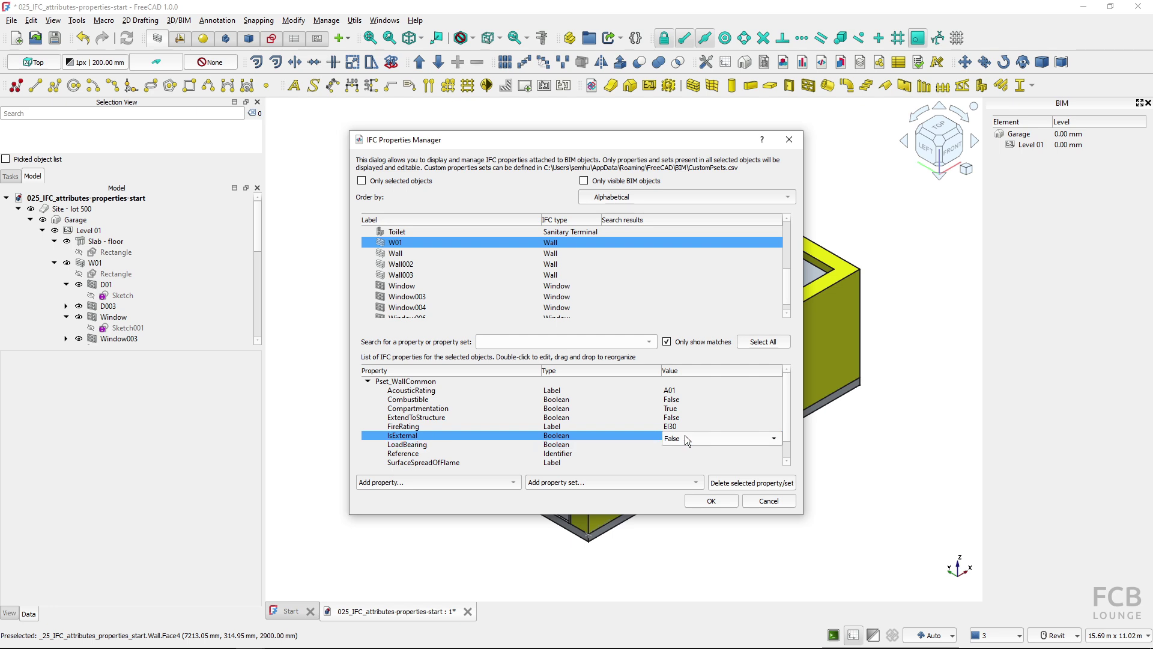
click(685, 439)
click(691, 428)
click(669, 455)
ctrl+click(658, 445)
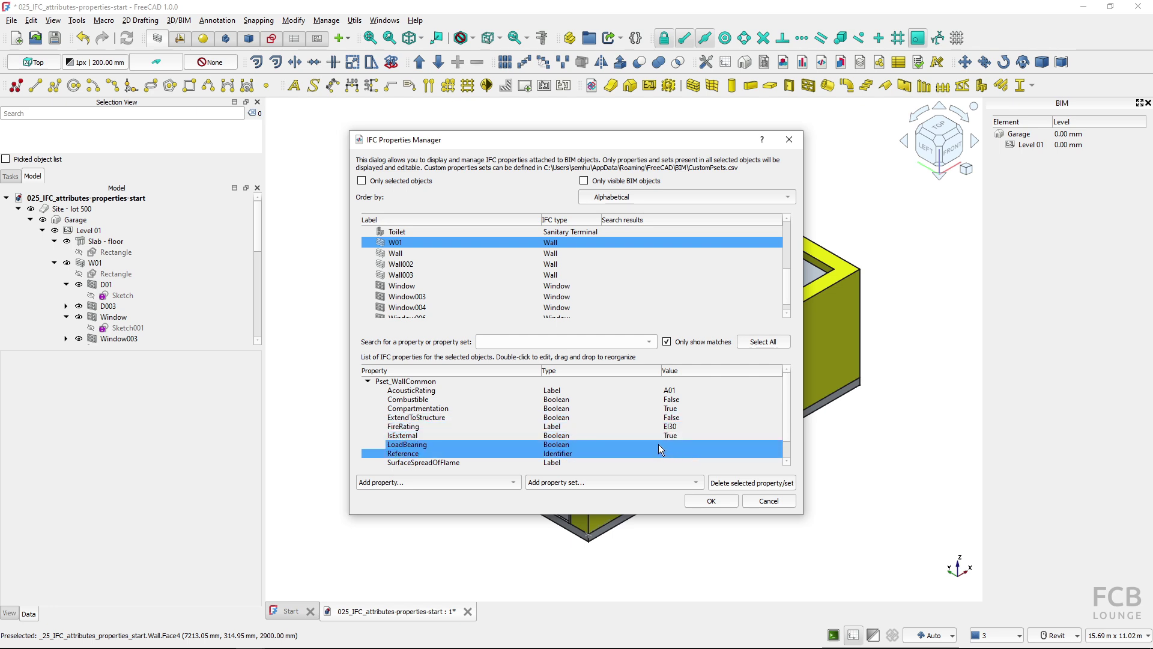
double_click(706, 446)
click(705, 445)
click(705, 438)
click(649, 463)
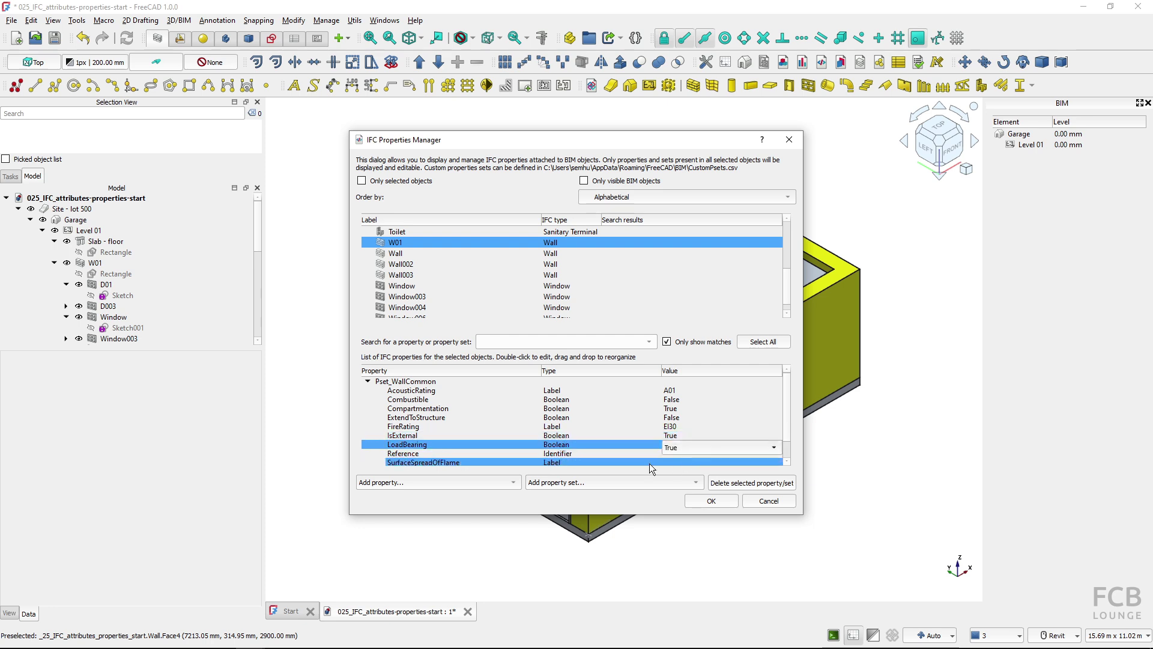
Set SurfaceSpreadOfFlame to St10.
scroll(654, 459, down, 1)
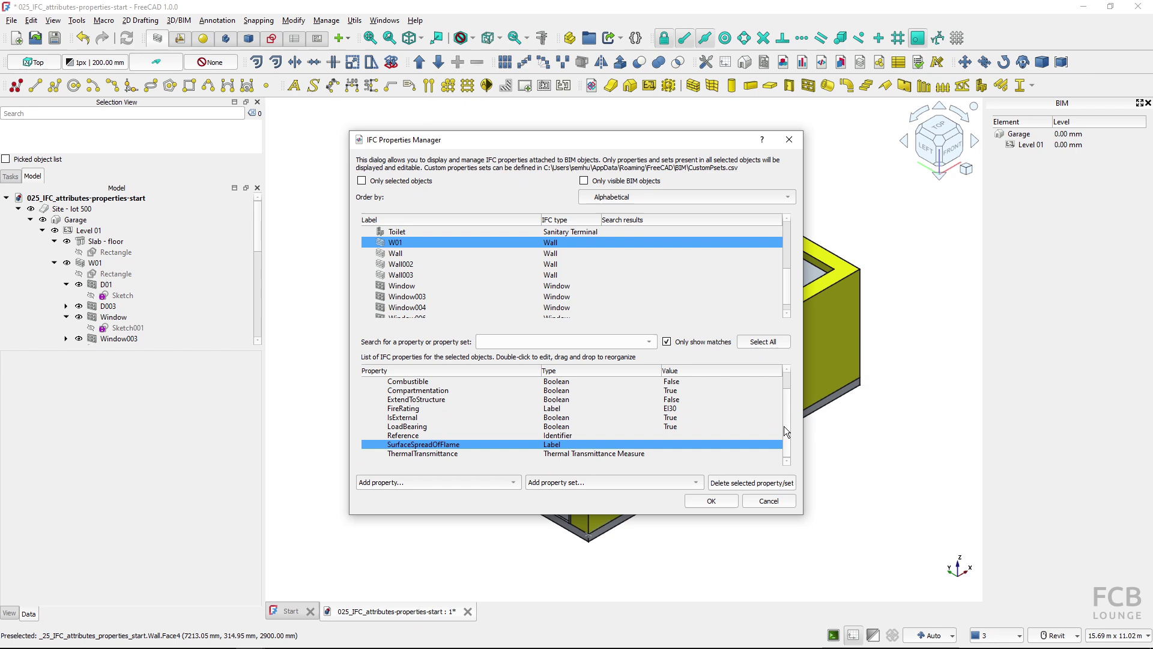
ctrl+click(673, 438)
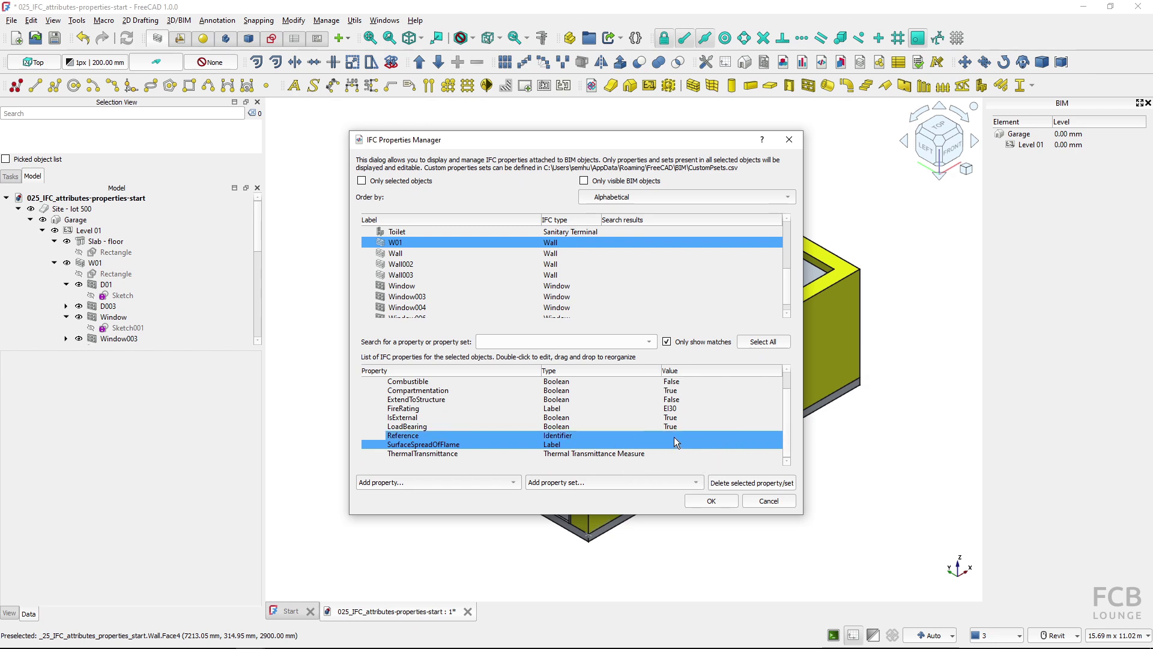
ctrl+click(674, 438)
ctrl+click(675, 434)
ctrl+click(680, 436)
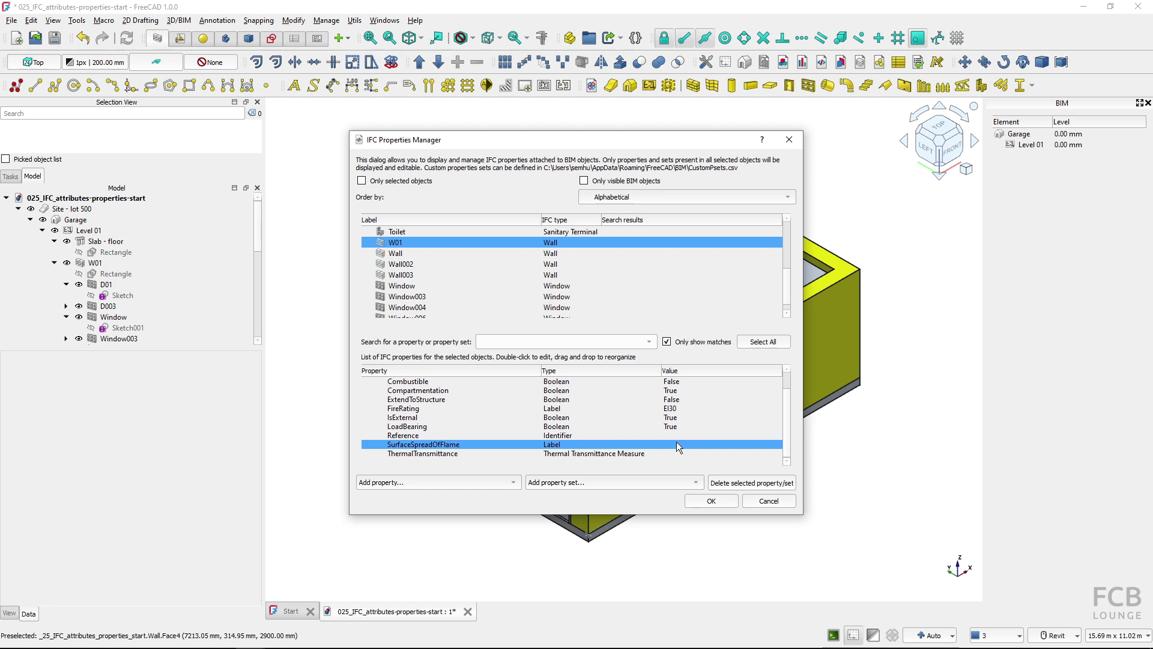
double_click(685, 444)
ctrl+click(685, 437)
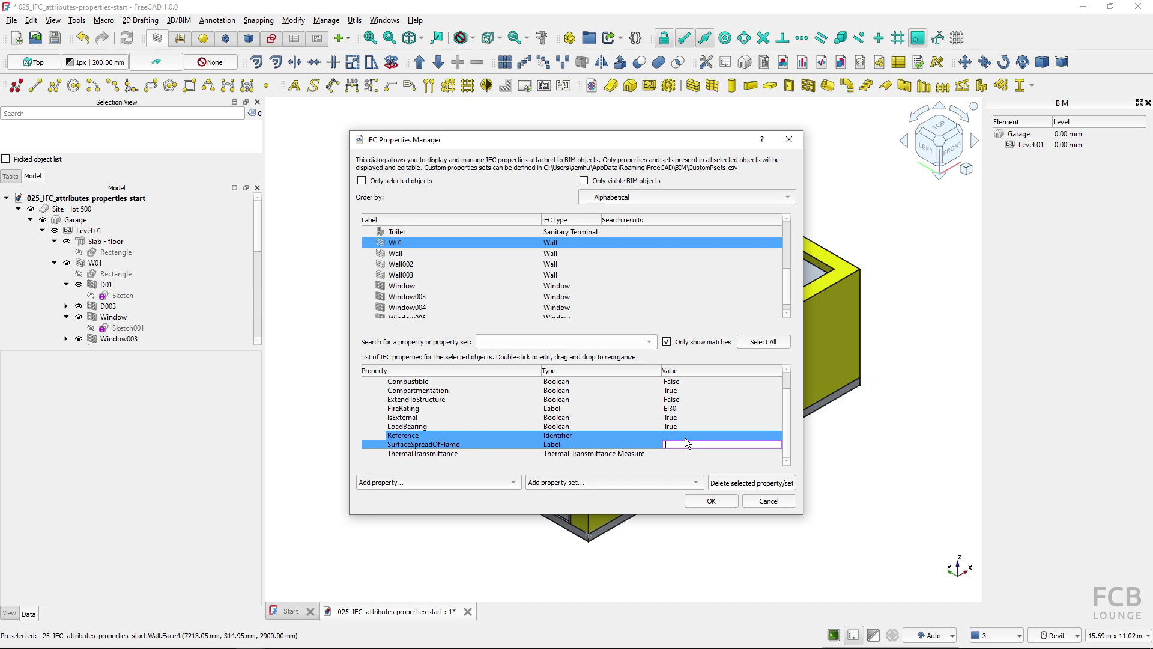
text(St10)
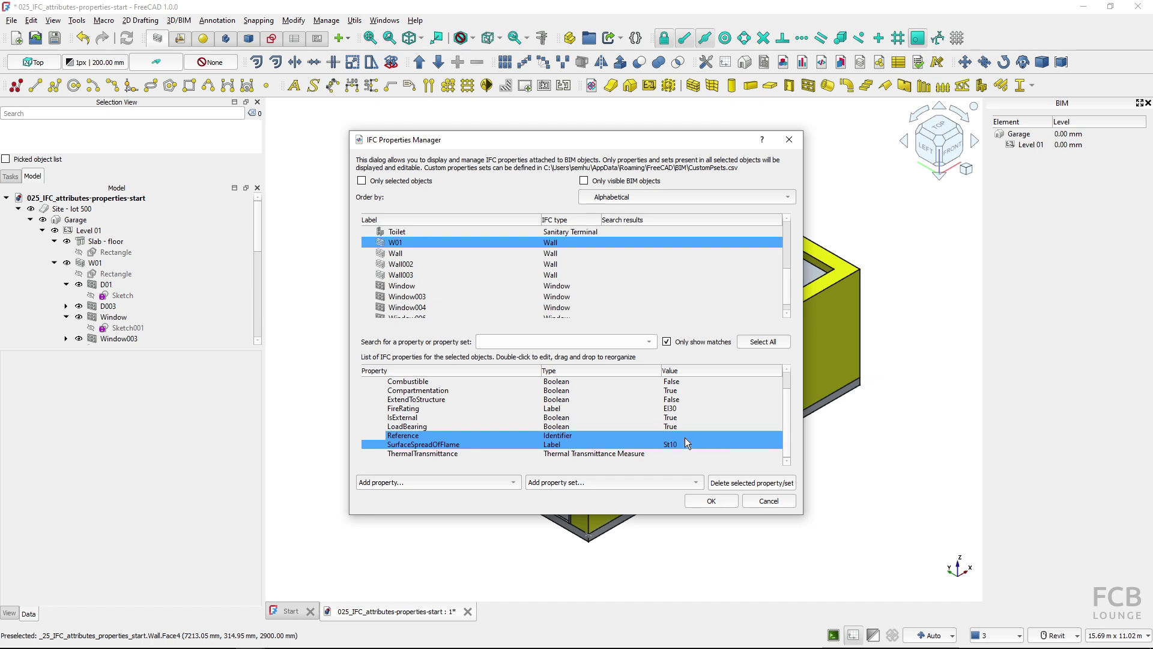
shift+click(603, 456)
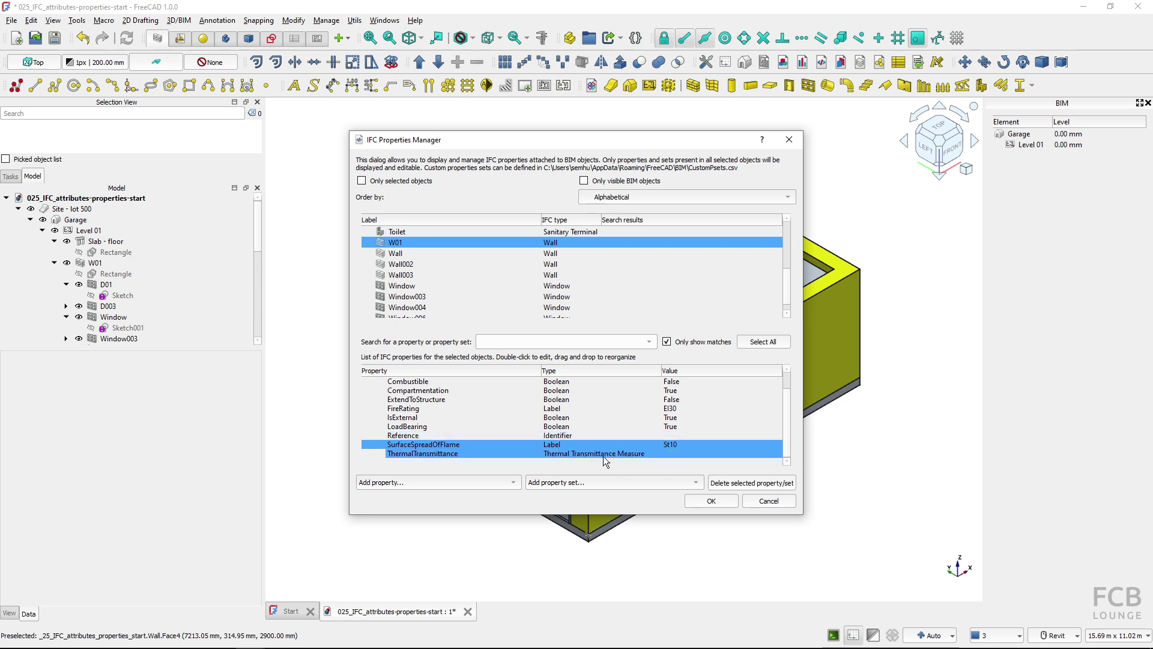
Change ThermalTransmittance to 0.02.
ctrl+click(689, 453)
ctrl+click(681, 455)
double_click(678, 455)
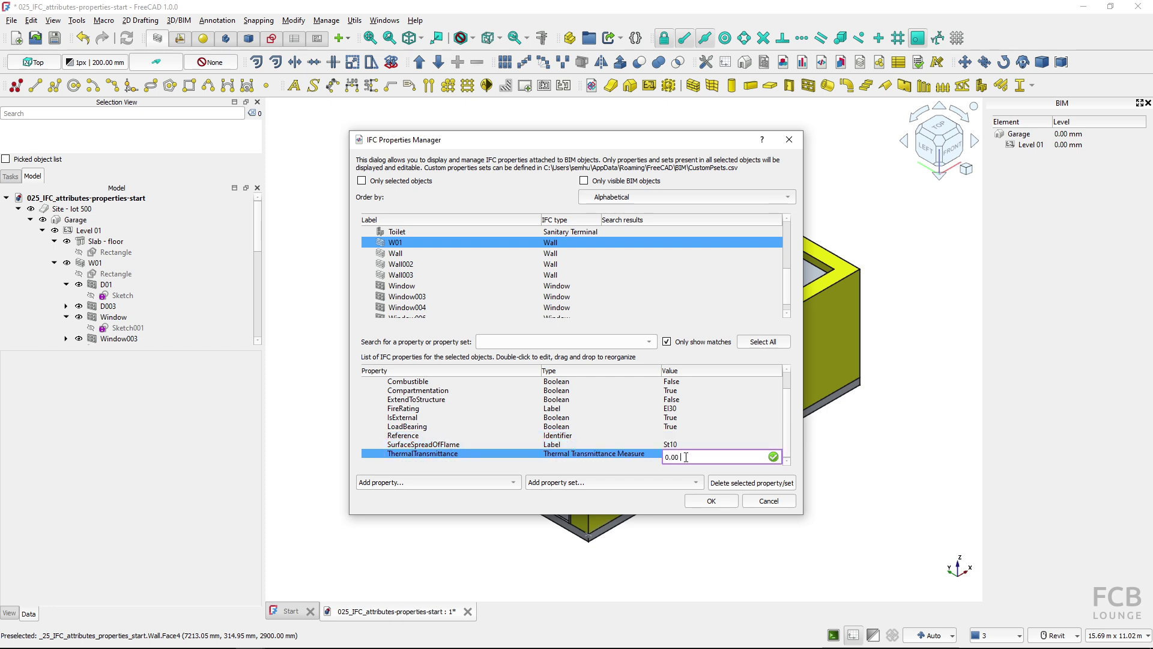
key(BackSpace)
text(2)
key(Return)
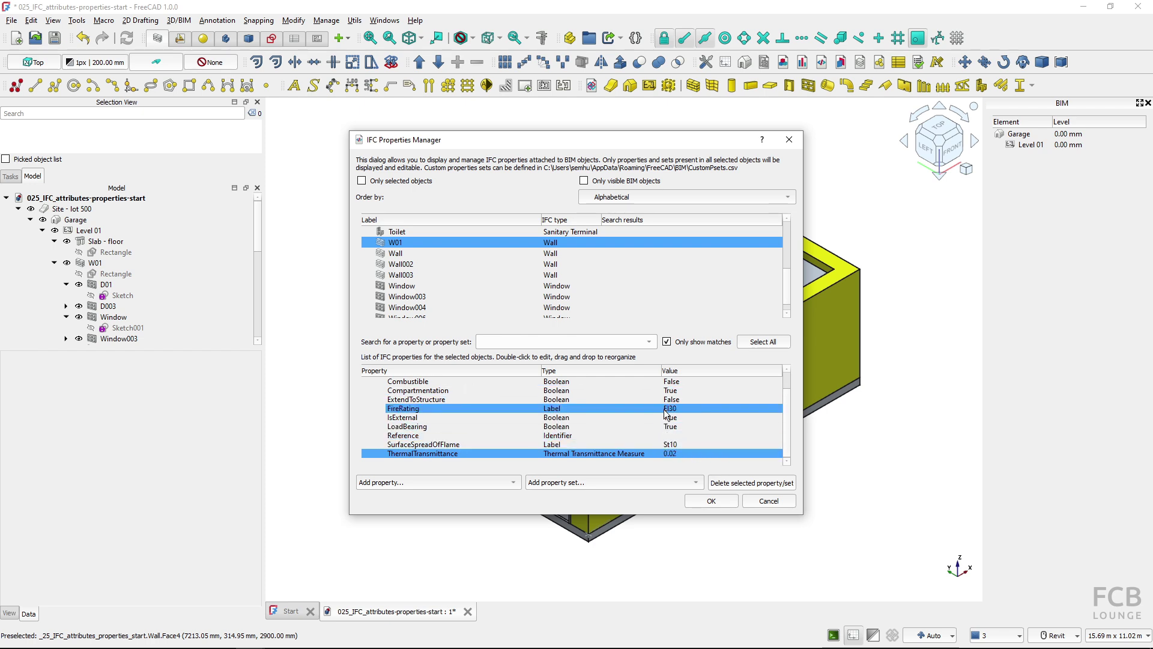
Apply the W01 property edits, then select and deselect W01 in the model.
click(713, 501)
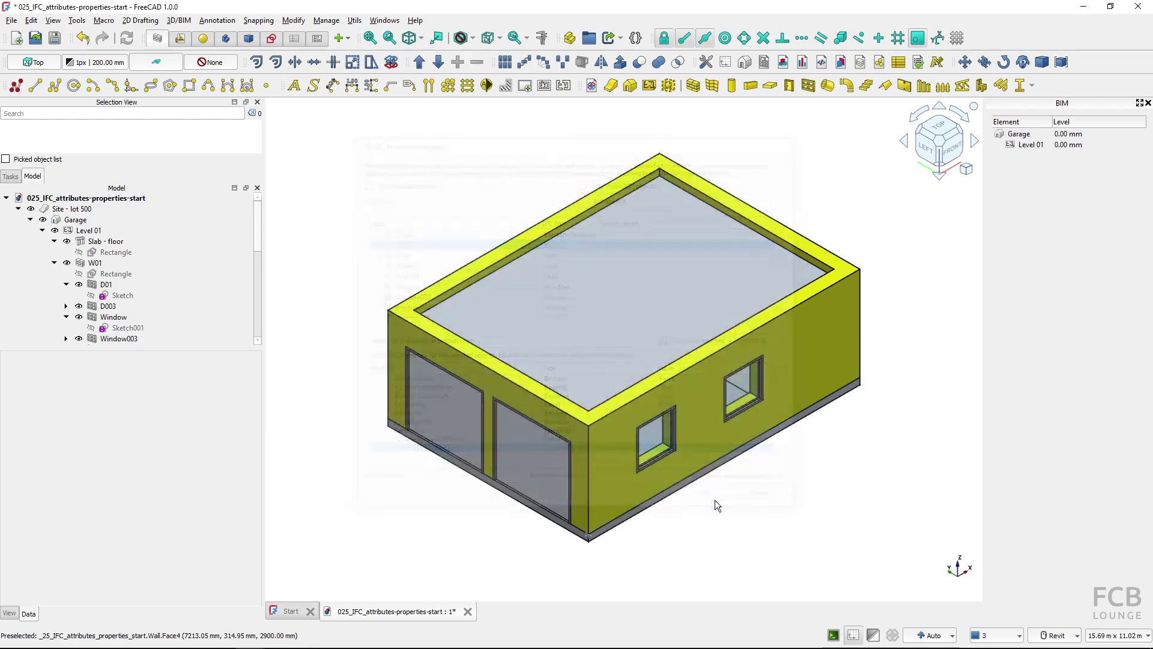
click(617, 473)
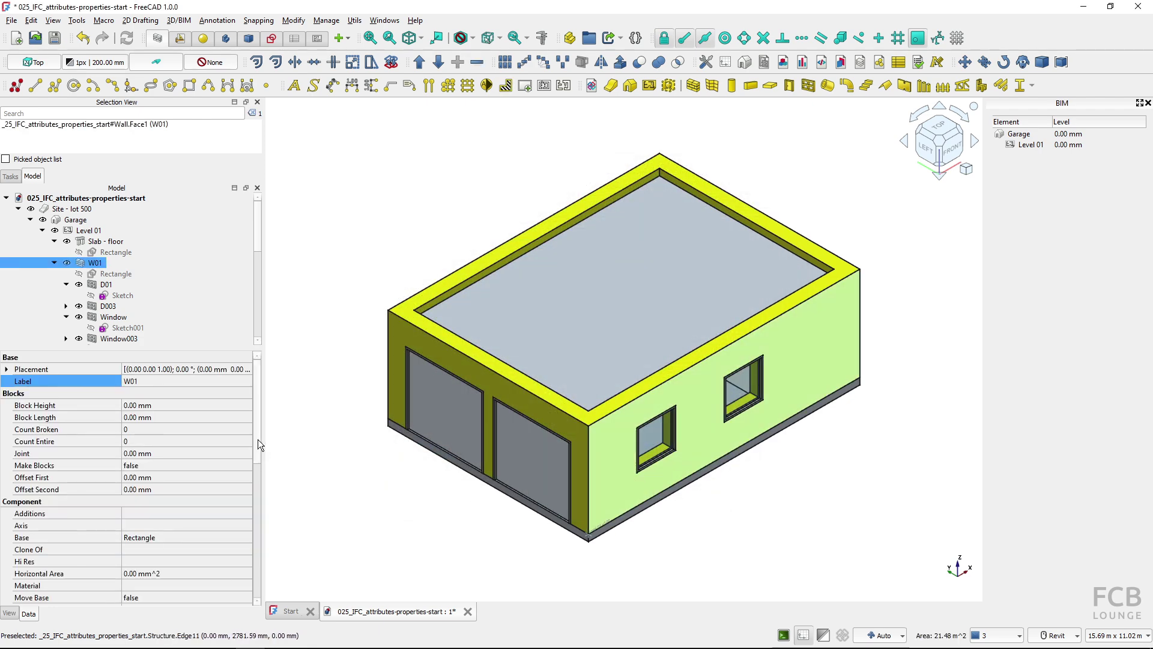
scroll(257, 438, down, 8)
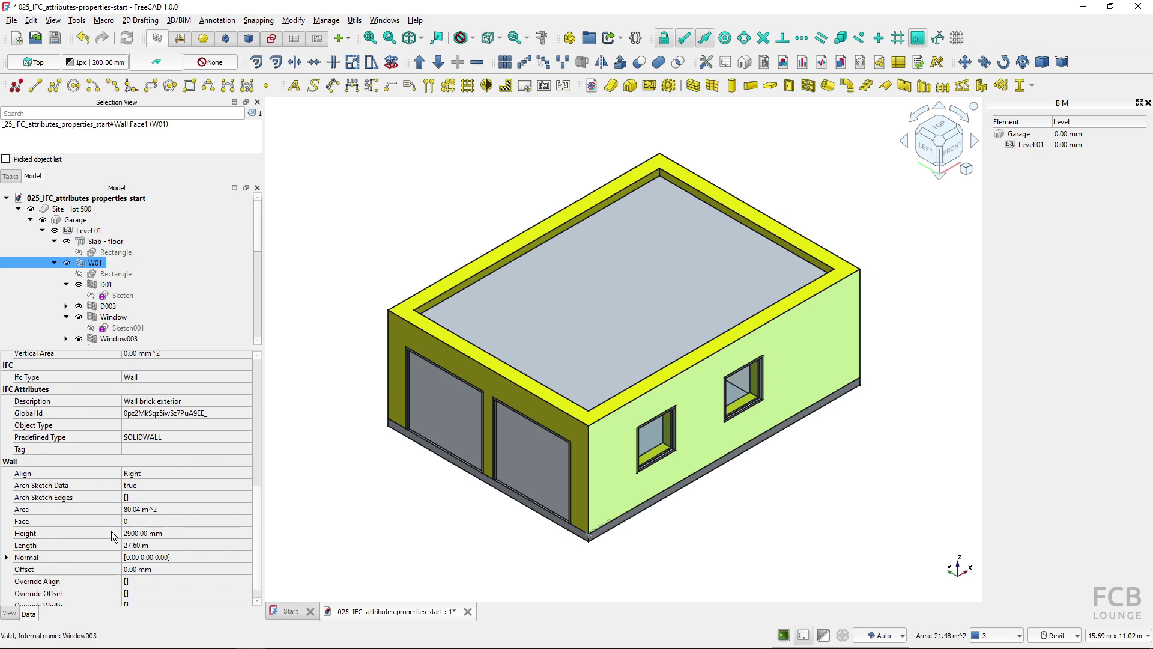
click(344, 244)
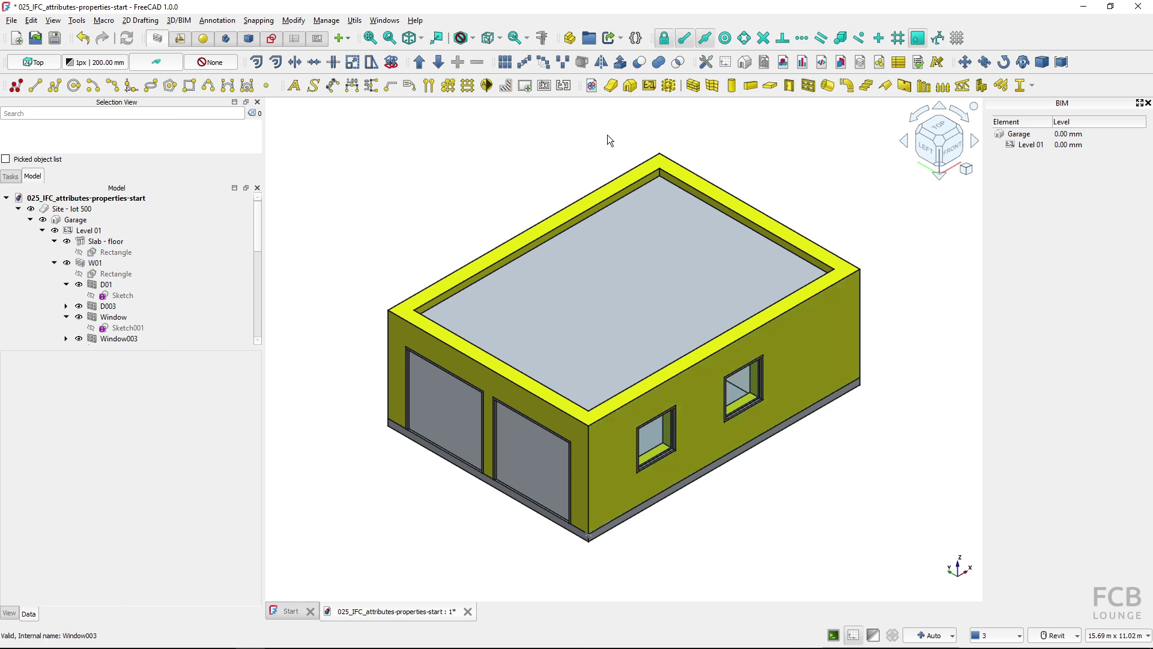
Reopen the IFC Properties Manager and confirm W01 still shows AcousticRating A01 and FireRating EI30.
click(820, 62)
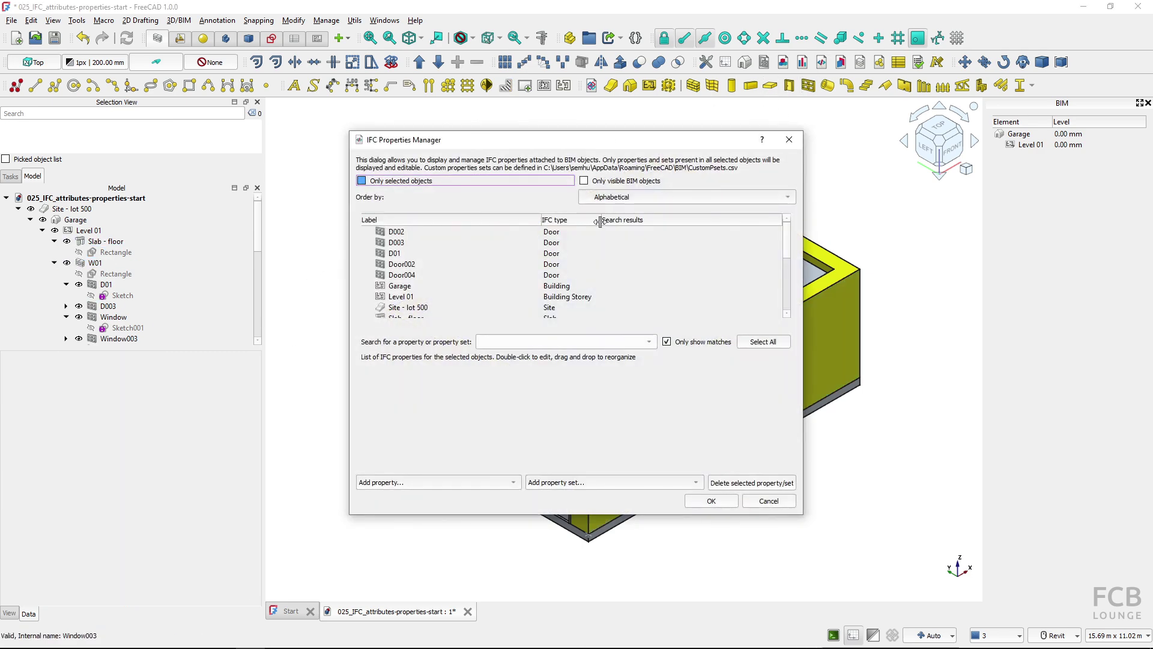
click(478, 316)
click(462, 263)
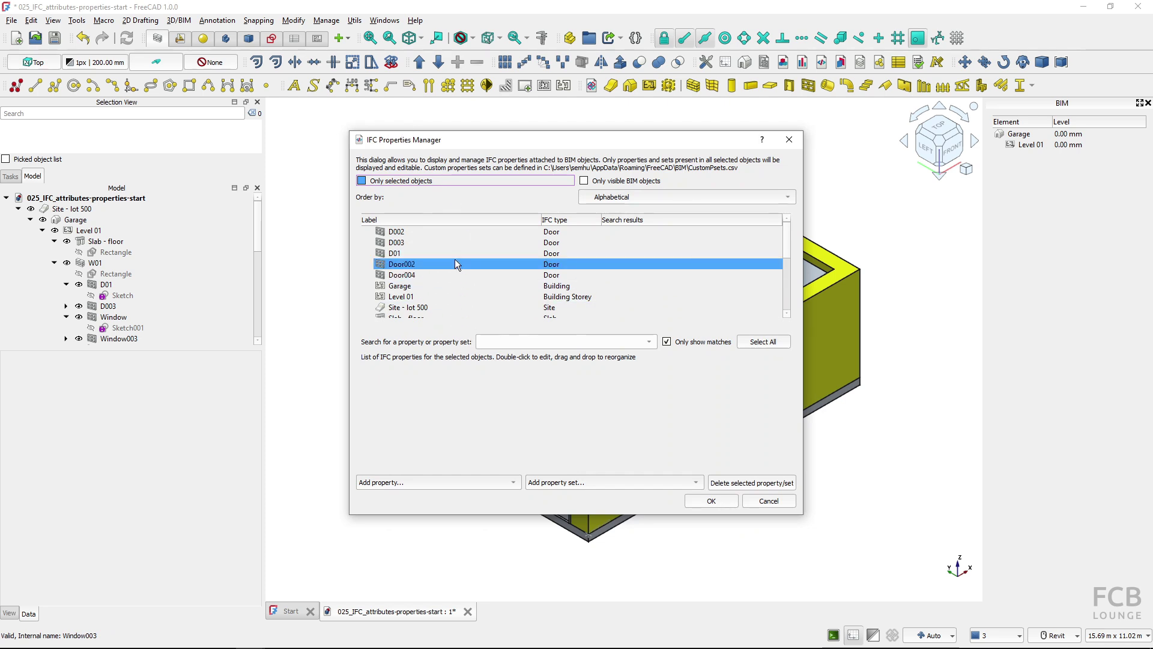
scroll(451, 259, down, 3)
click(449, 264)
click(453, 277)
scroll(460, 277, up, 3)
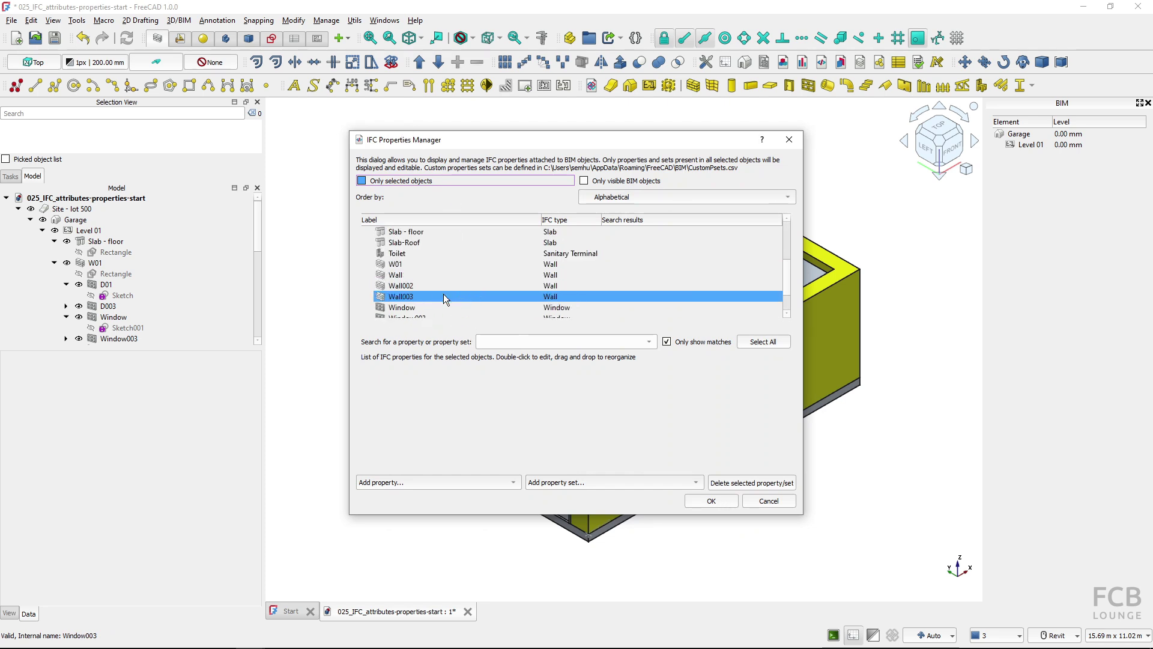
click(423, 275)
click(420, 264)
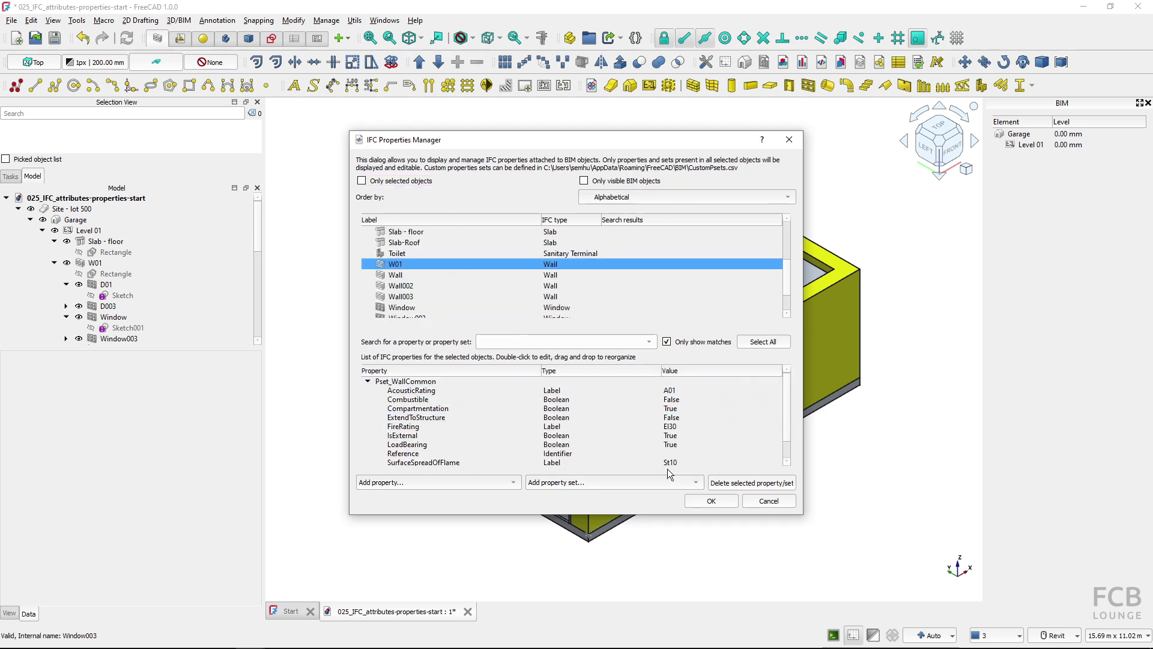
click(661, 445)
click(664, 454)
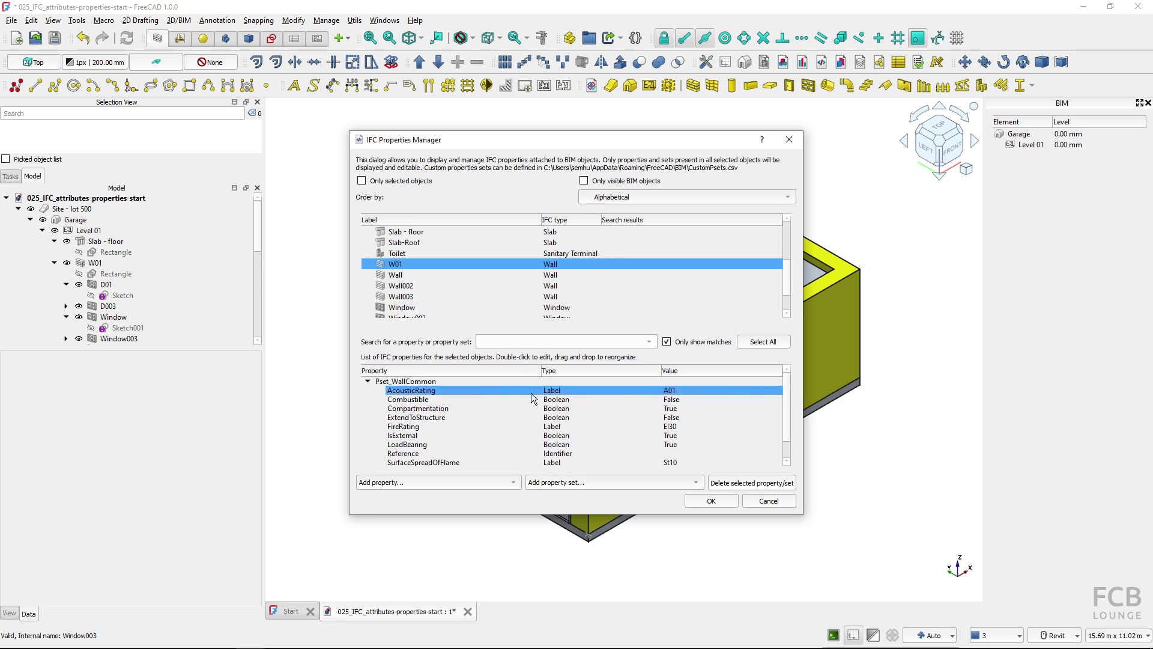
scroll(420, 304, up, 3)
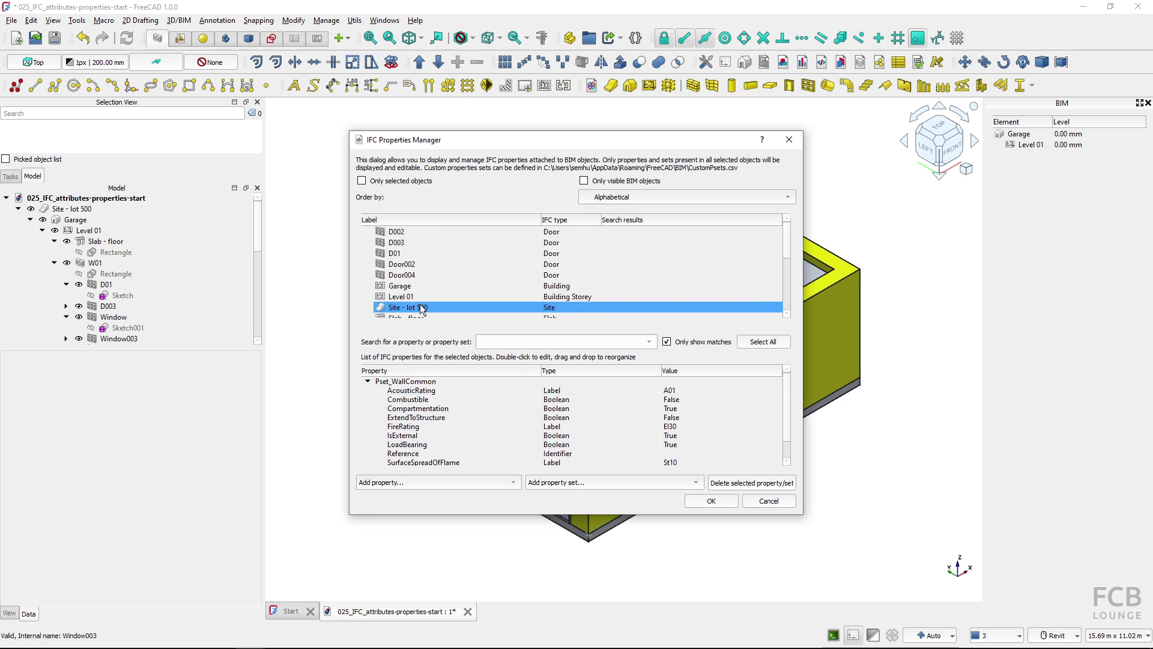
Add Door Common to doors D01 and D003 together and enter FireRating EI20.
click(397, 256)
ctrl+click(401, 243)
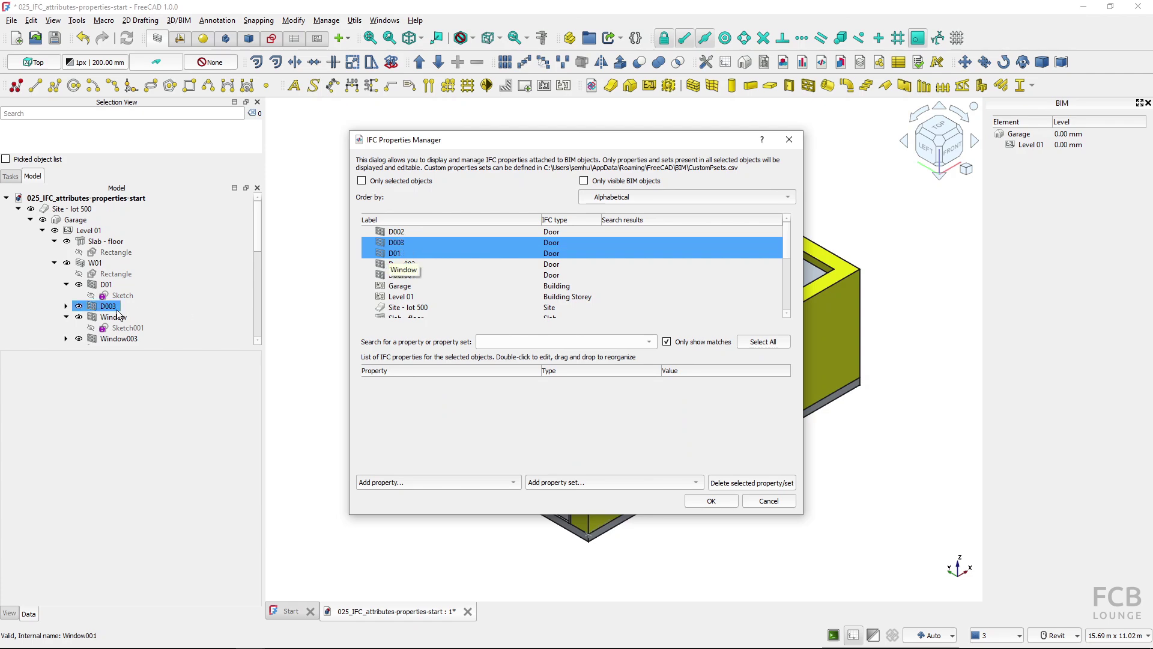
click(577, 483)
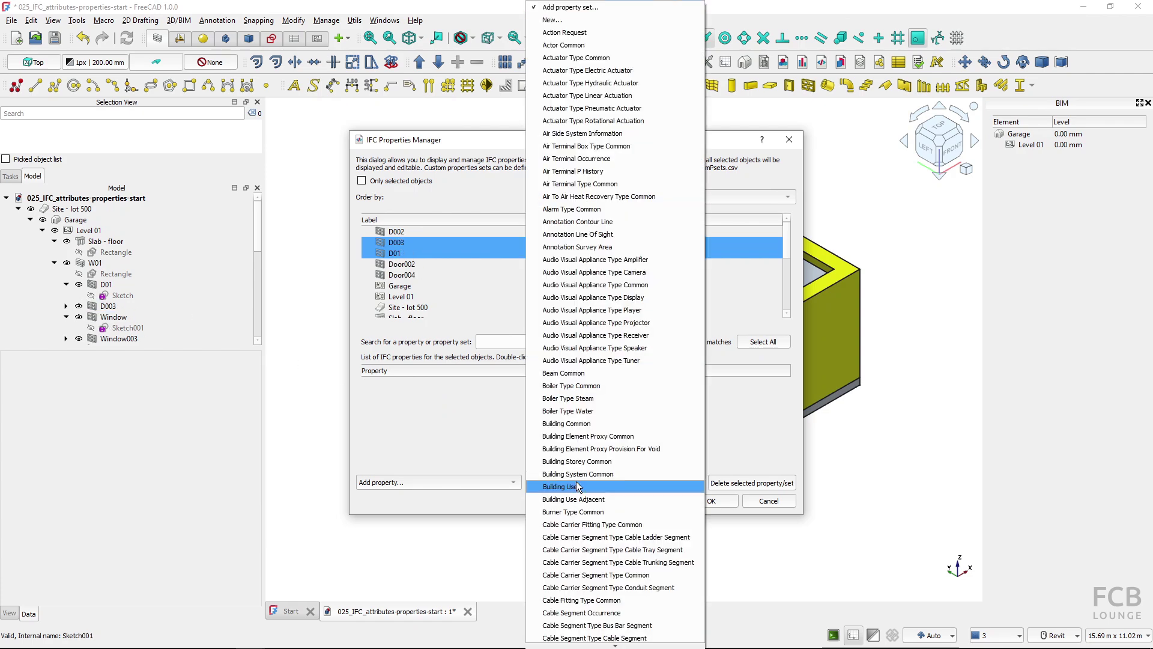
key(d)
scroll(602, 407, down, 7)
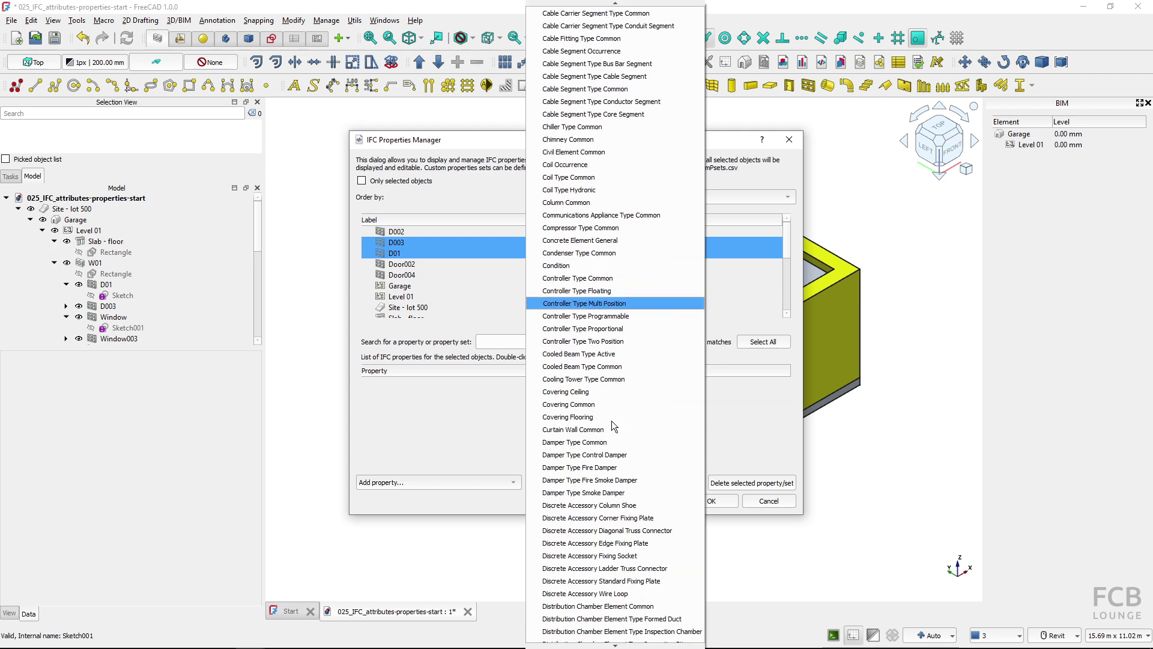
scroll(613, 426, down, 5)
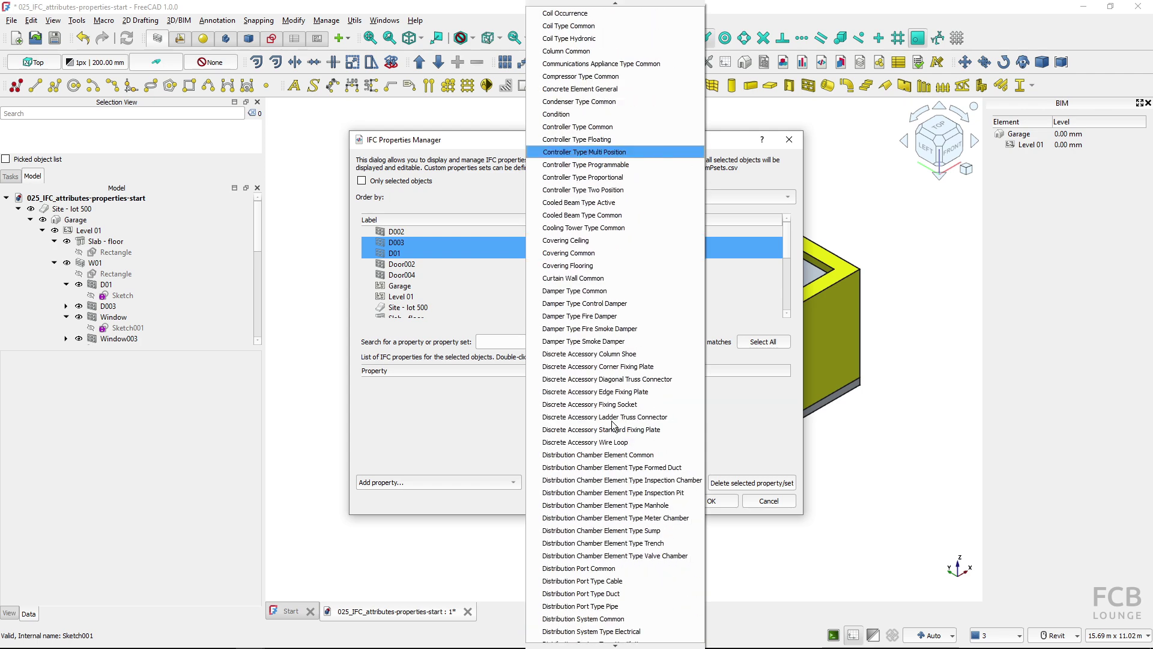
click(589, 543)
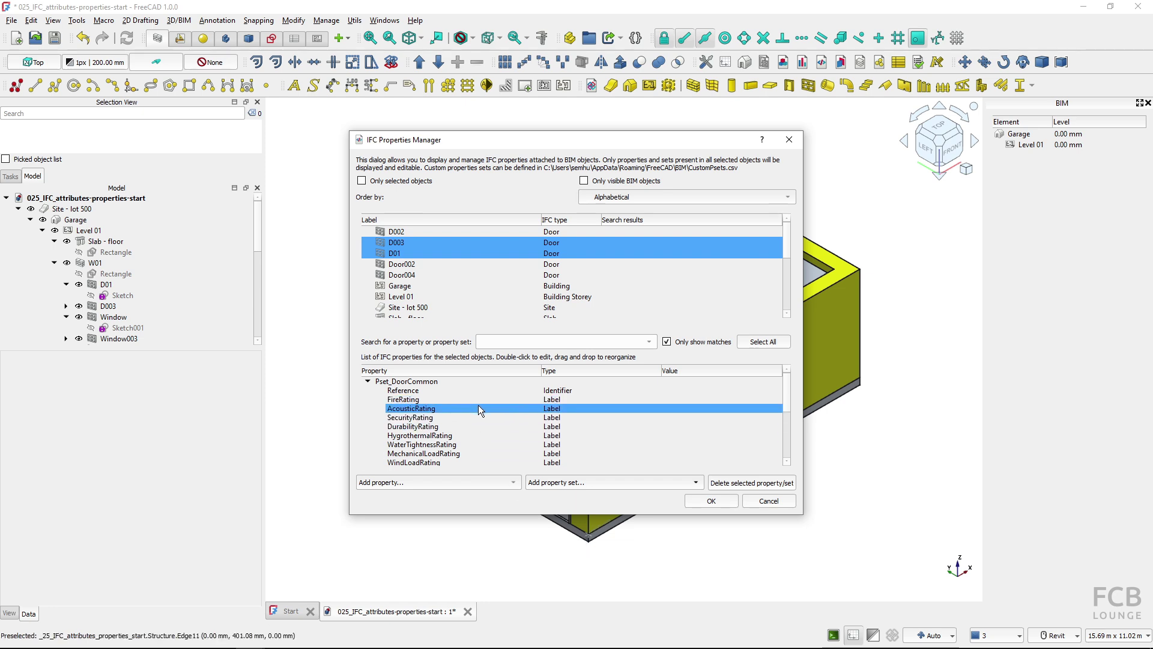
double_click(676, 400)
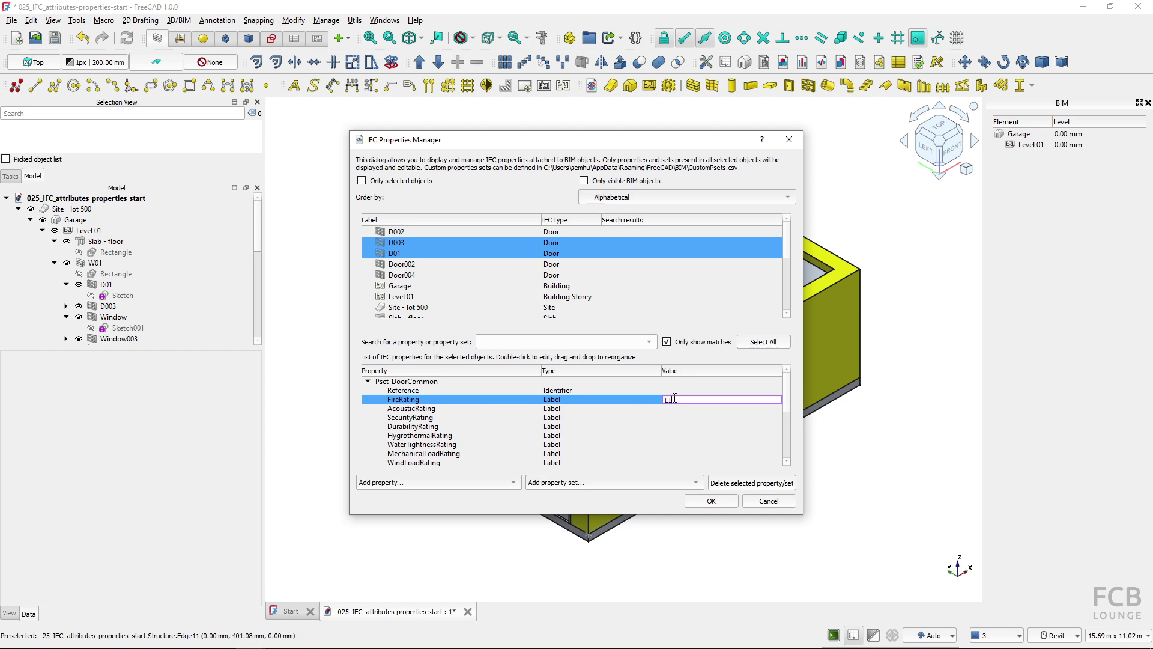
key(Return)
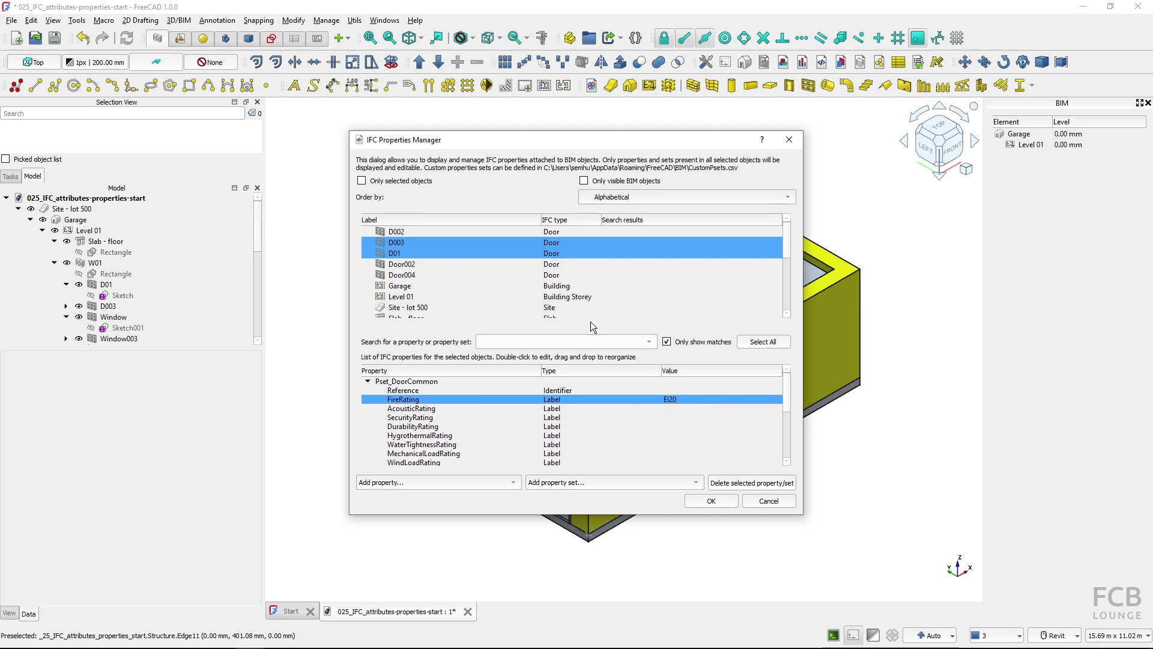
Inspect the Pset_DoorCommon entries on doors D01 and D003, including FireRating.
click(556, 254)
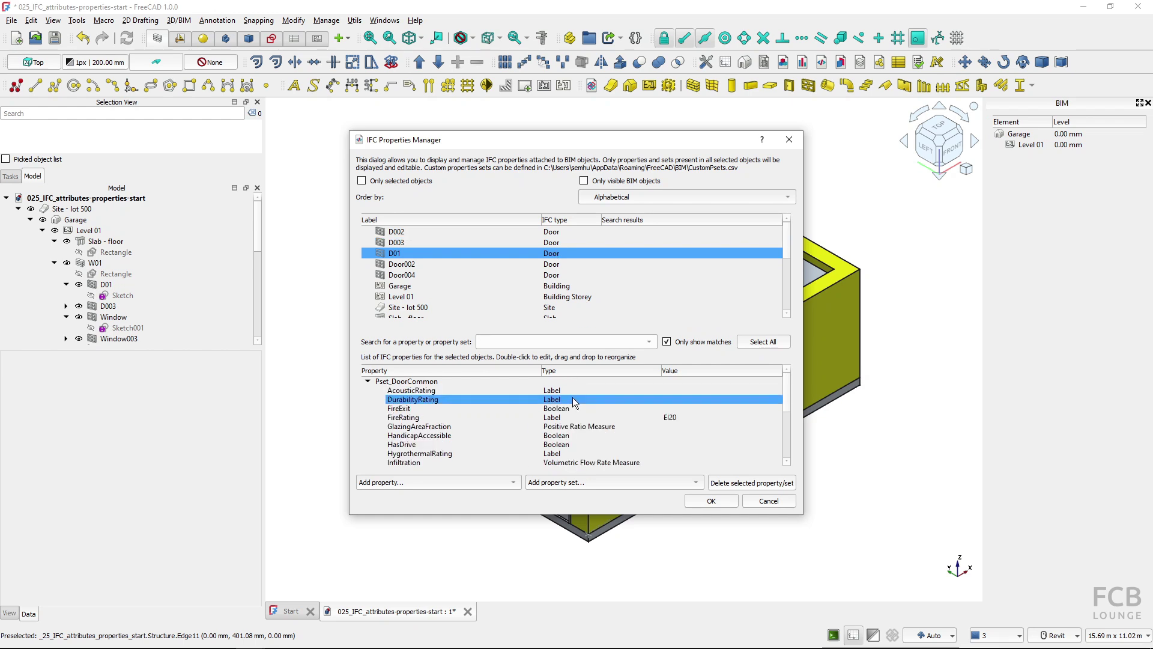
click(415, 243)
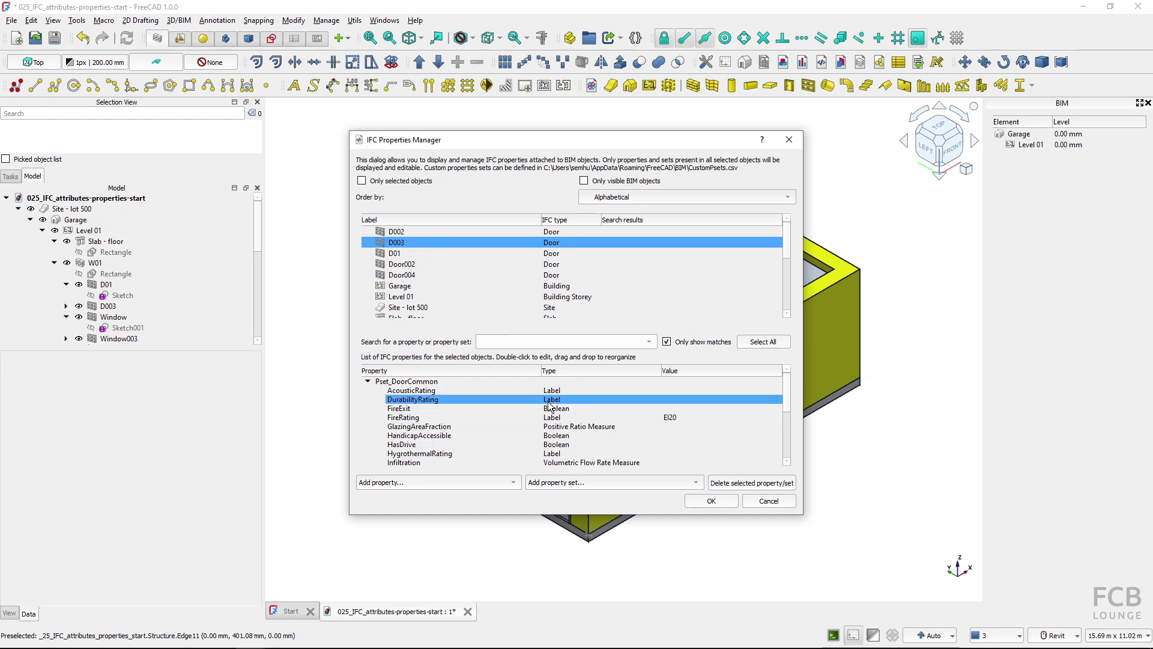
ctrl+click(437, 308)
click(410, 255)
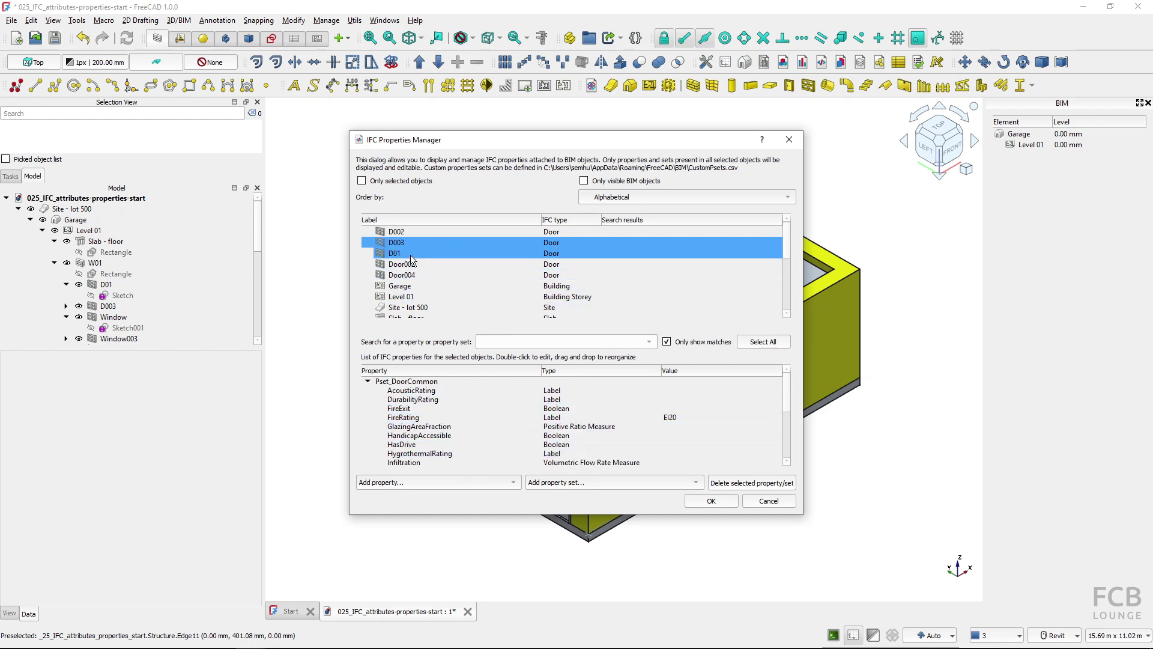
click(665, 418)
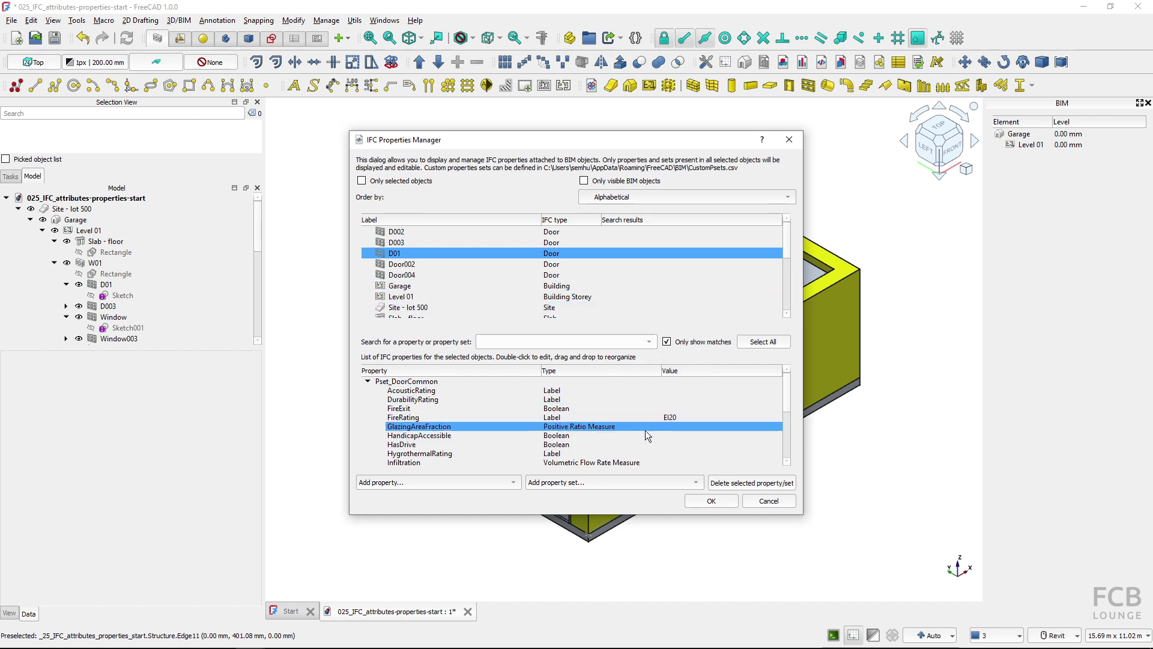
Dismiss the property set list unused and switch back to wall W01's properties.
click(609, 486)
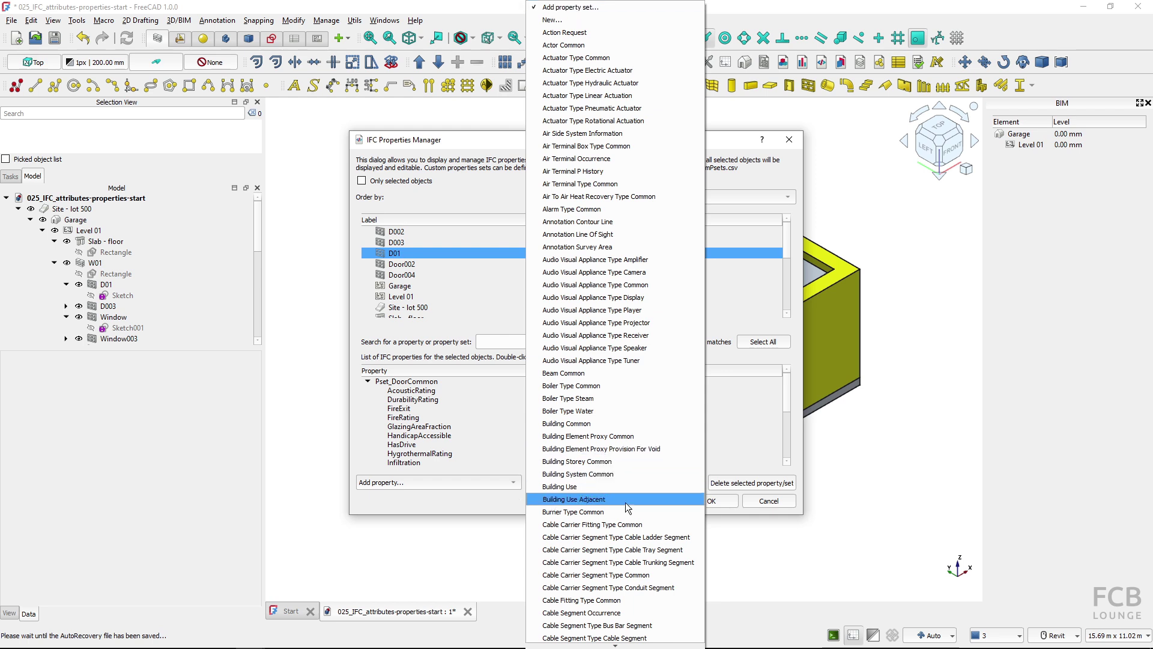
click(759, 358)
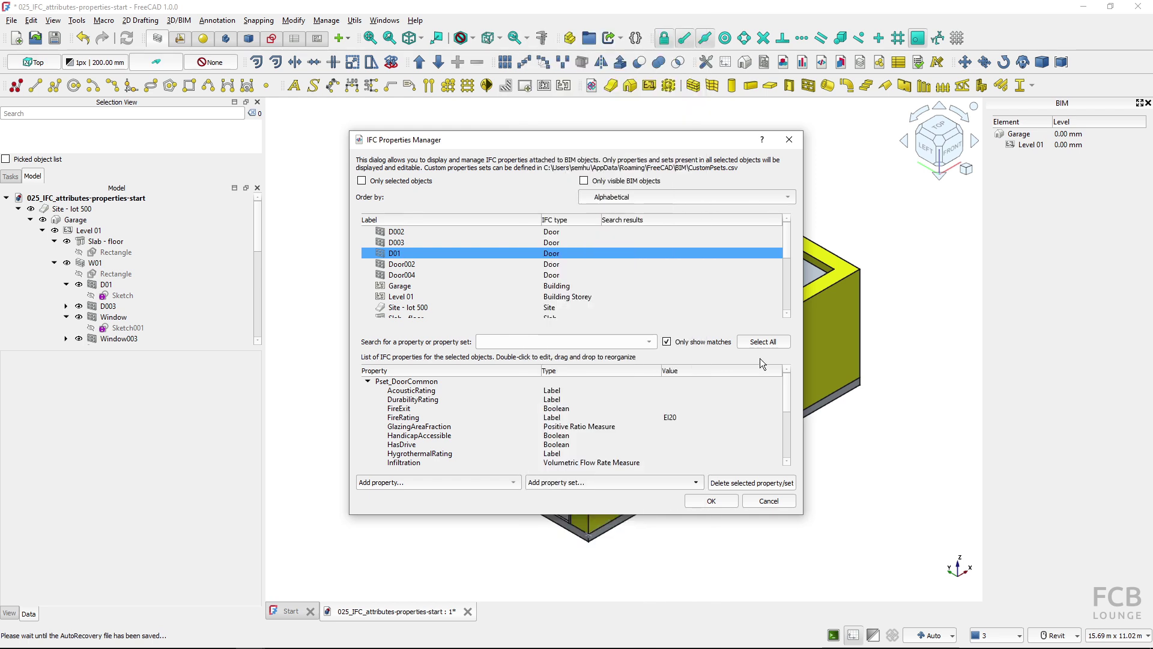
click(574, 450)
click(576, 427)
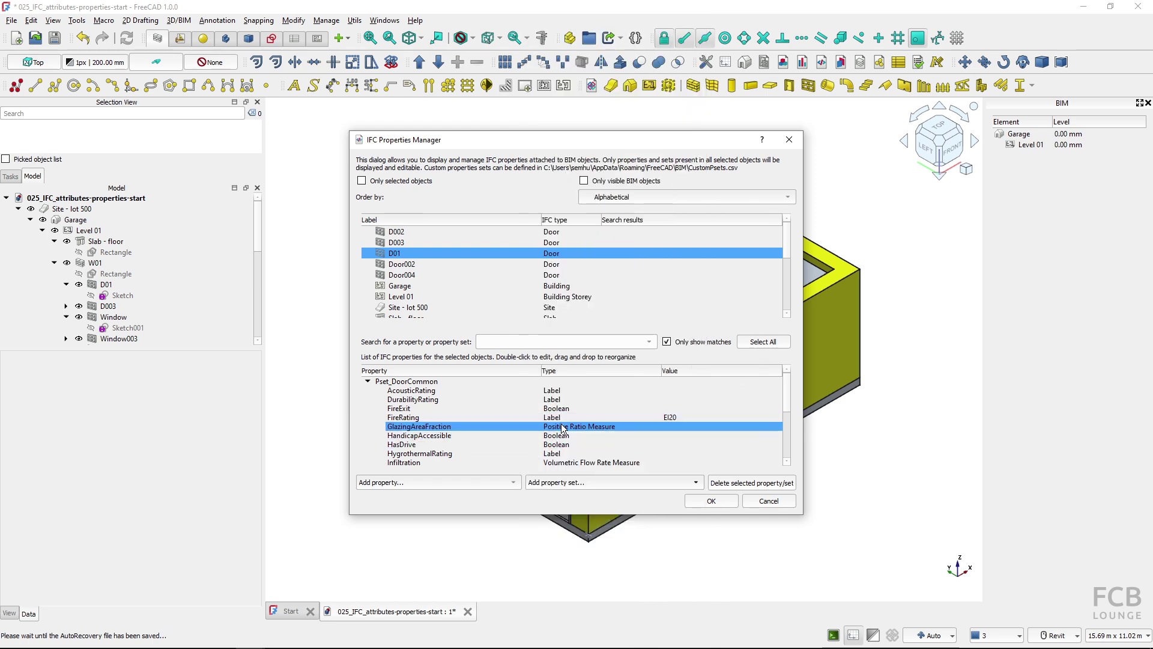
scroll(510, 276, down, 2)
click(509, 275)
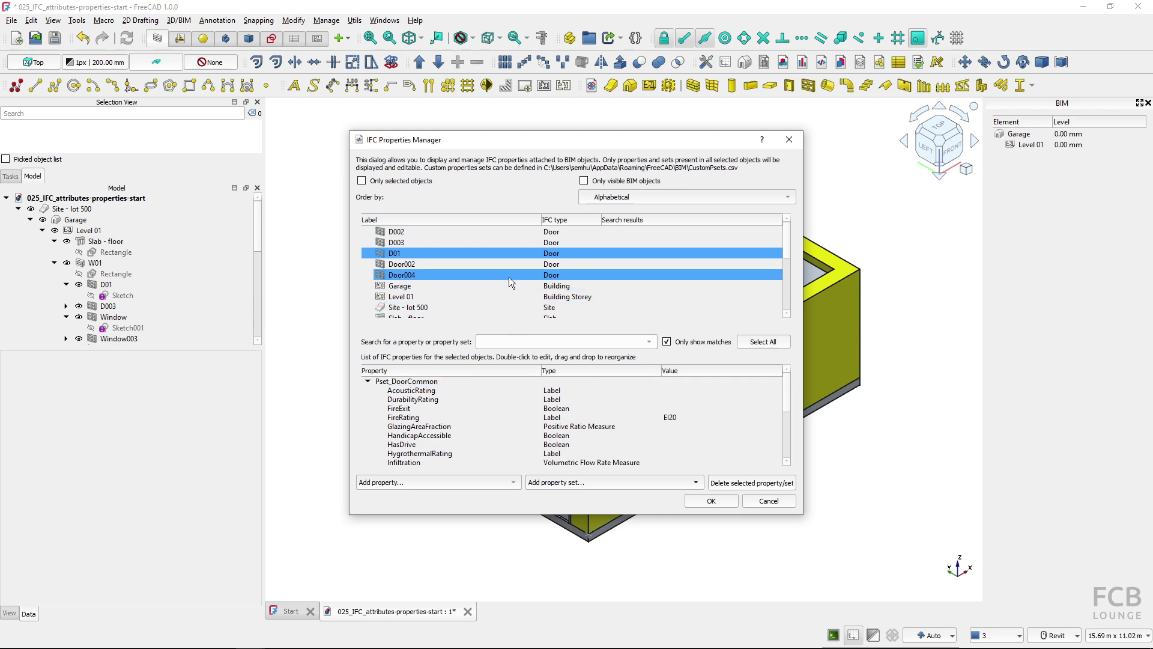
click(421, 286)
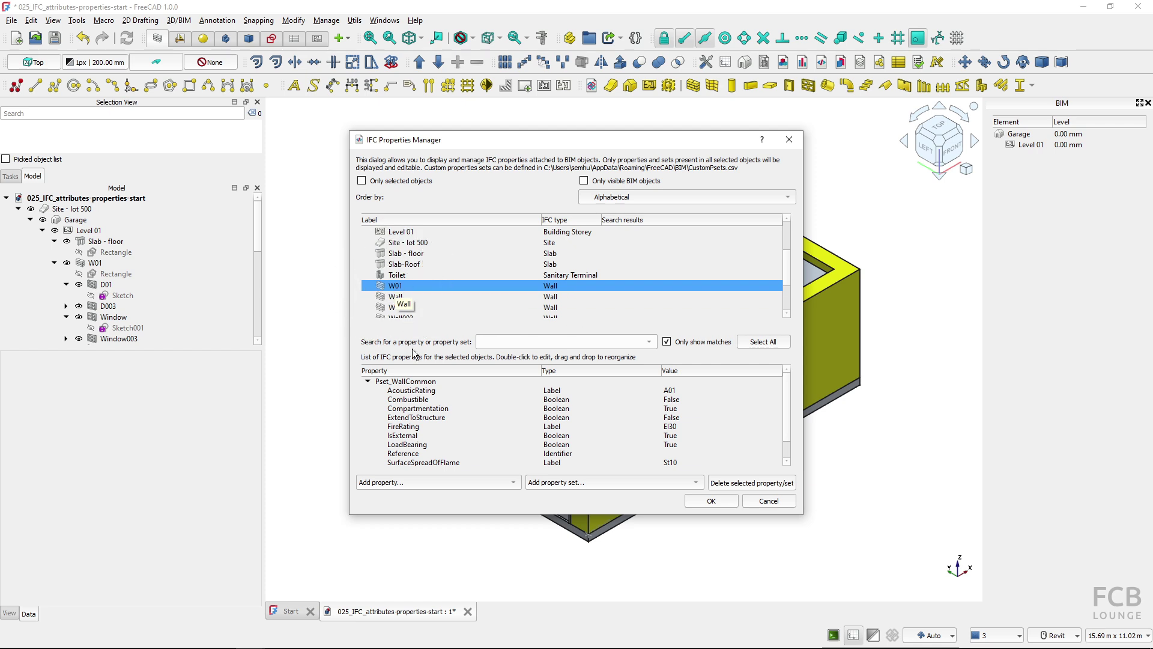
Create a new property set 'FCB lounge property set' on W01, then reselect Pset_WallCommon.
click(371, 382)
click(579, 482)
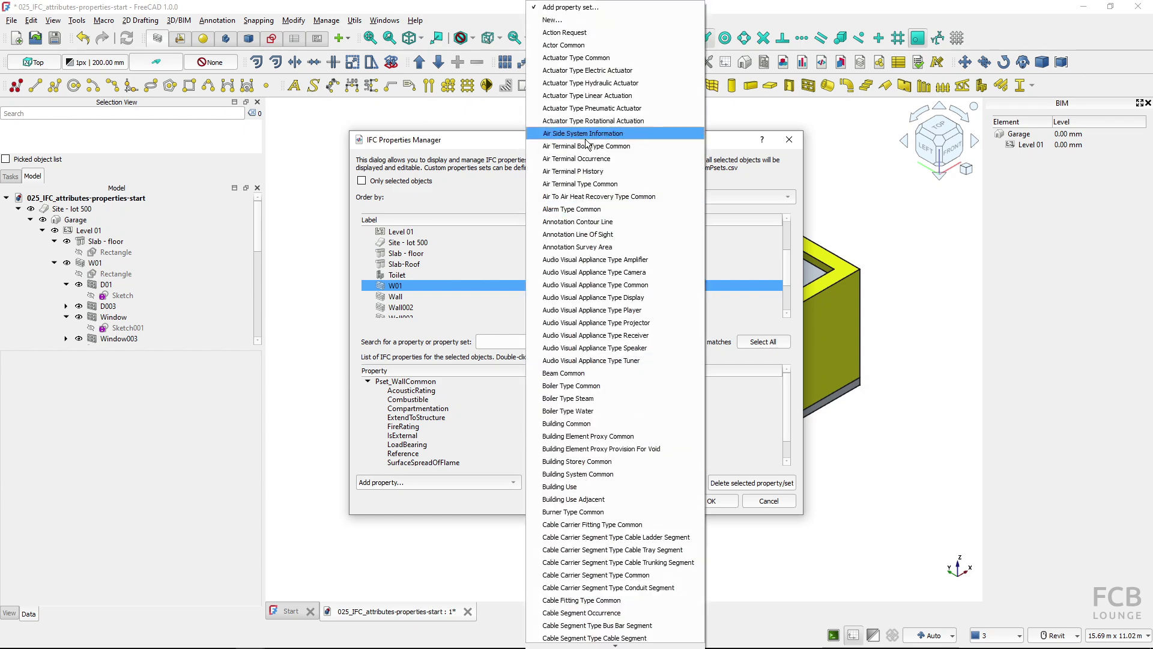
click(563, 21)
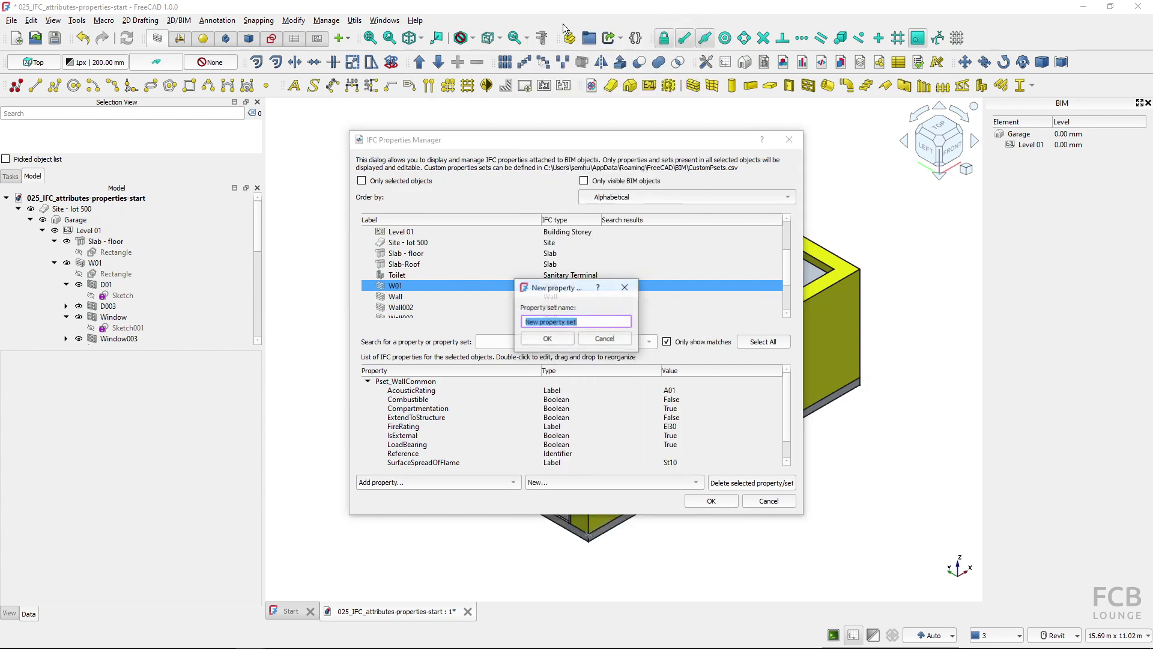
text(FCB lounge property s)
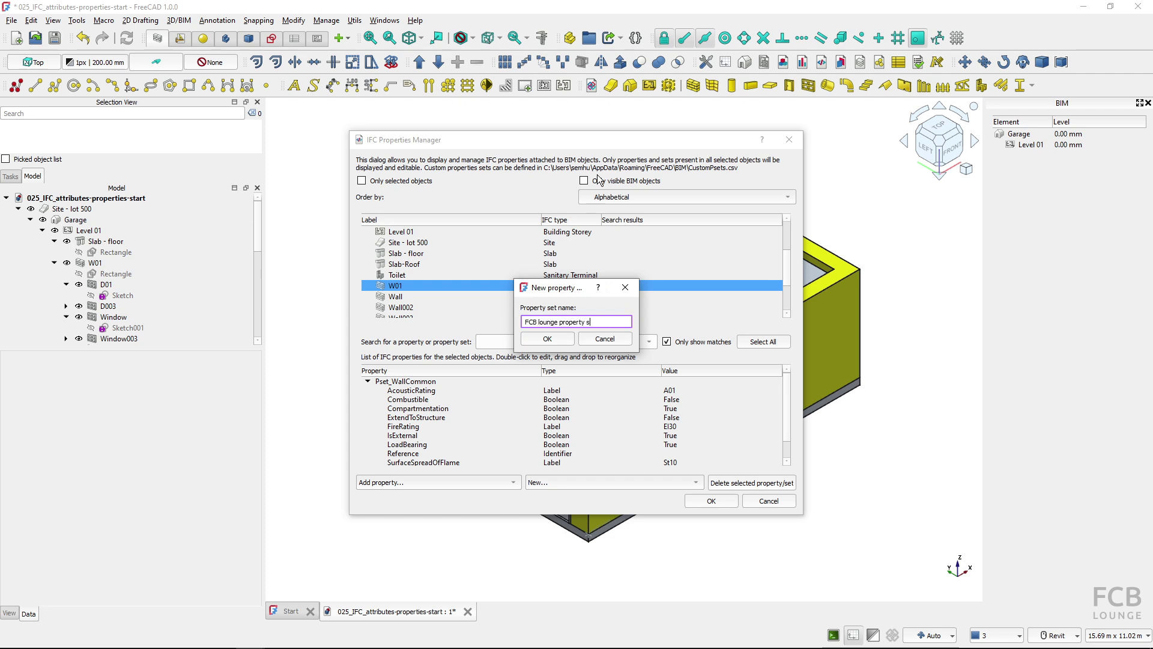
text(et)
key(Return)
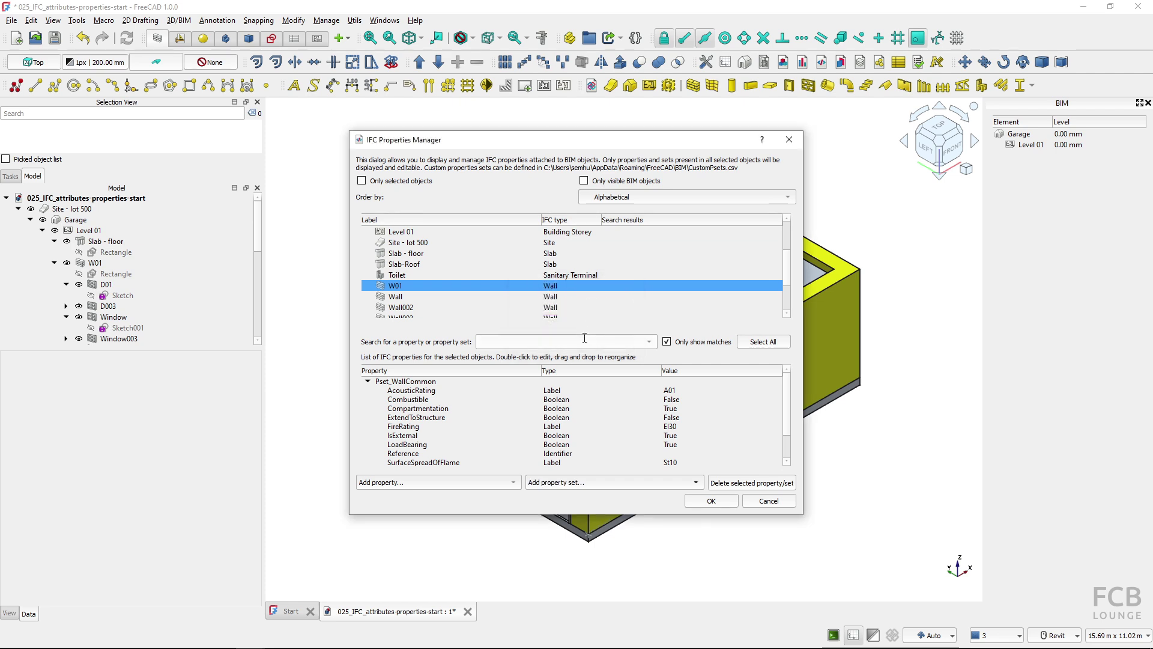
click(504, 410)
click(383, 382)
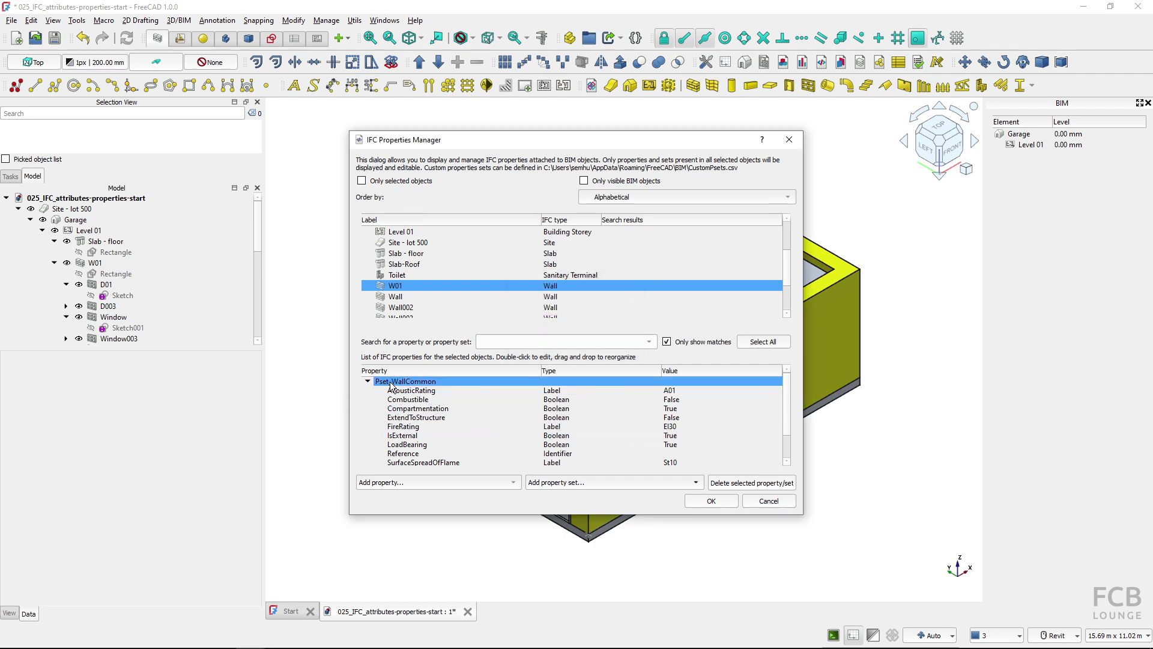
Collapse Pset_WallCommon and select the FCB lounge property set.
click(367, 384)
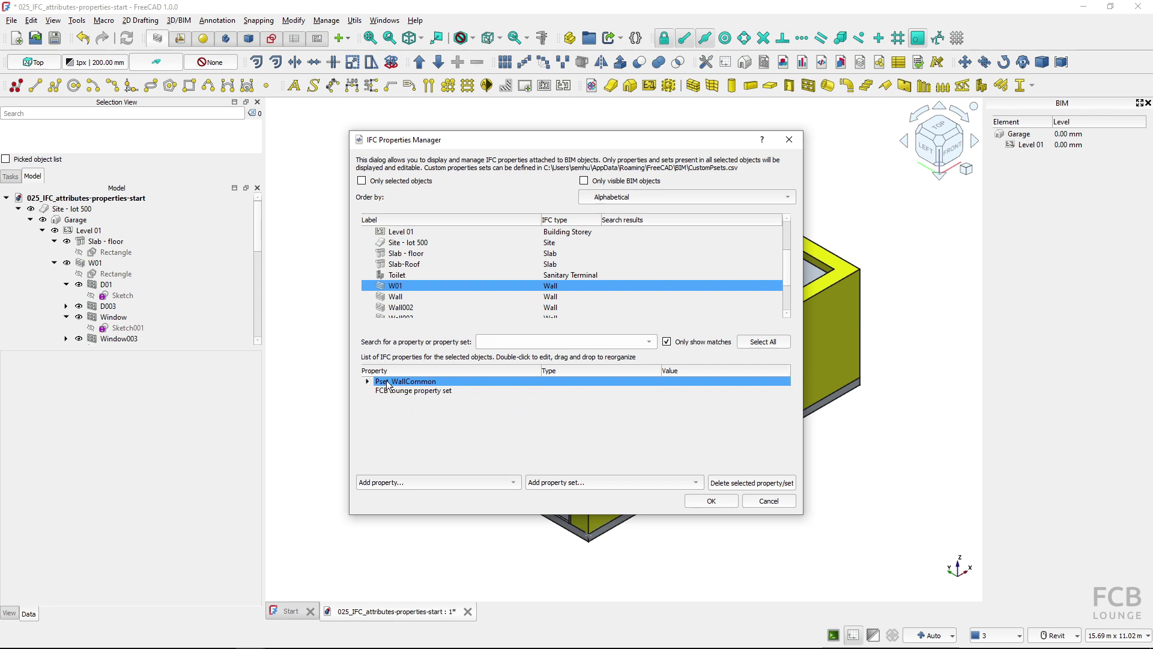
click(391, 391)
click(389, 384)
click(395, 392)
click(394, 384)
click(395, 392)
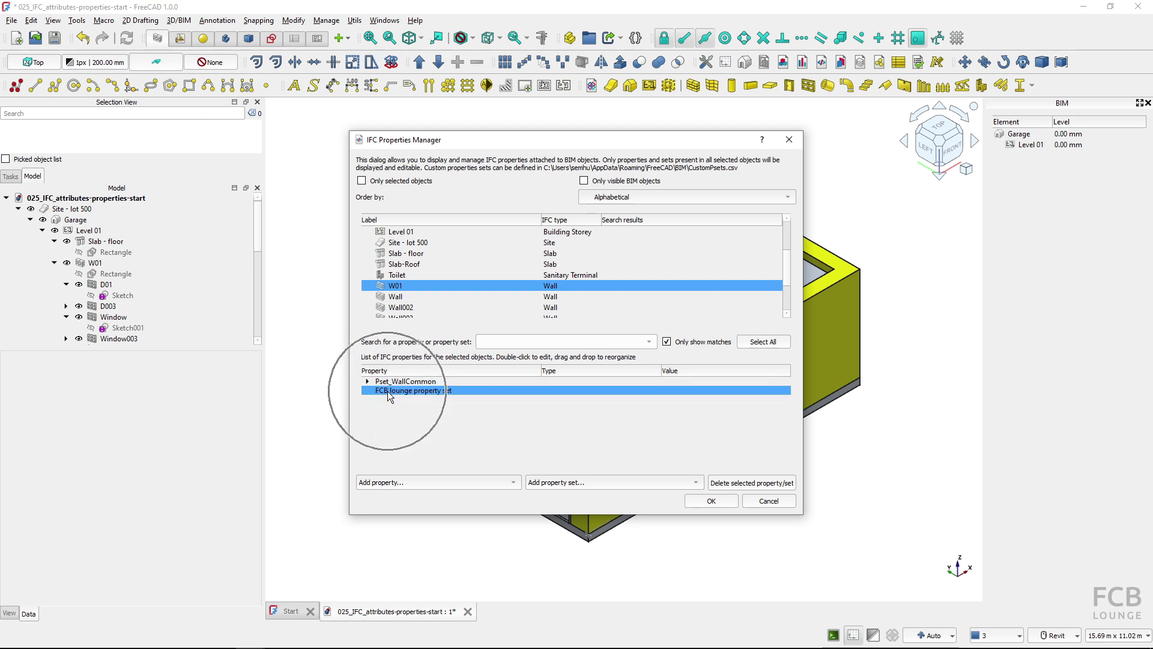
Add a Boolean property to FCB lounge named 'FCB approved'.
click(420, 485)
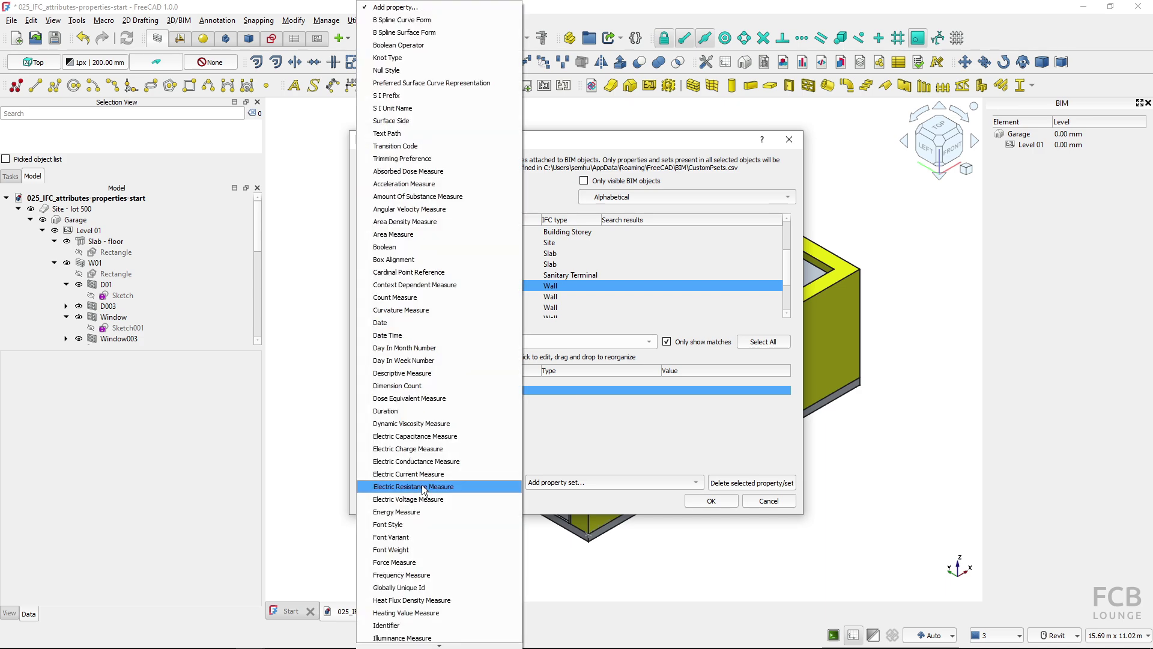
scroll(445, 397, down, 8)
scroll(454, 424, up, 8)
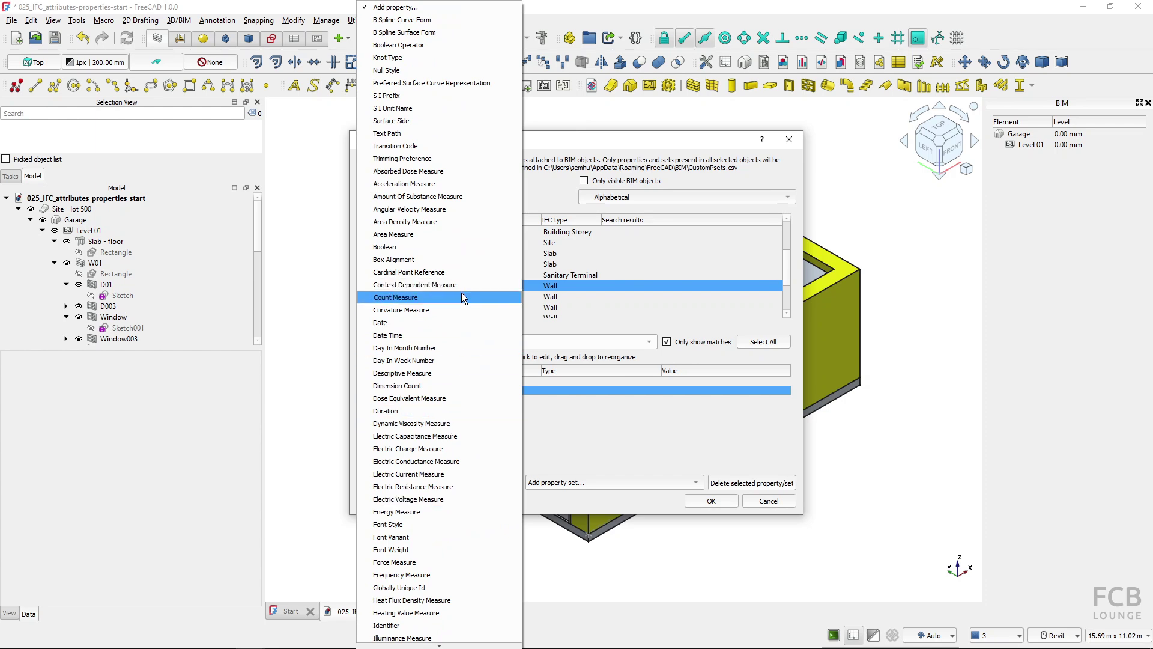
click(416, 248)
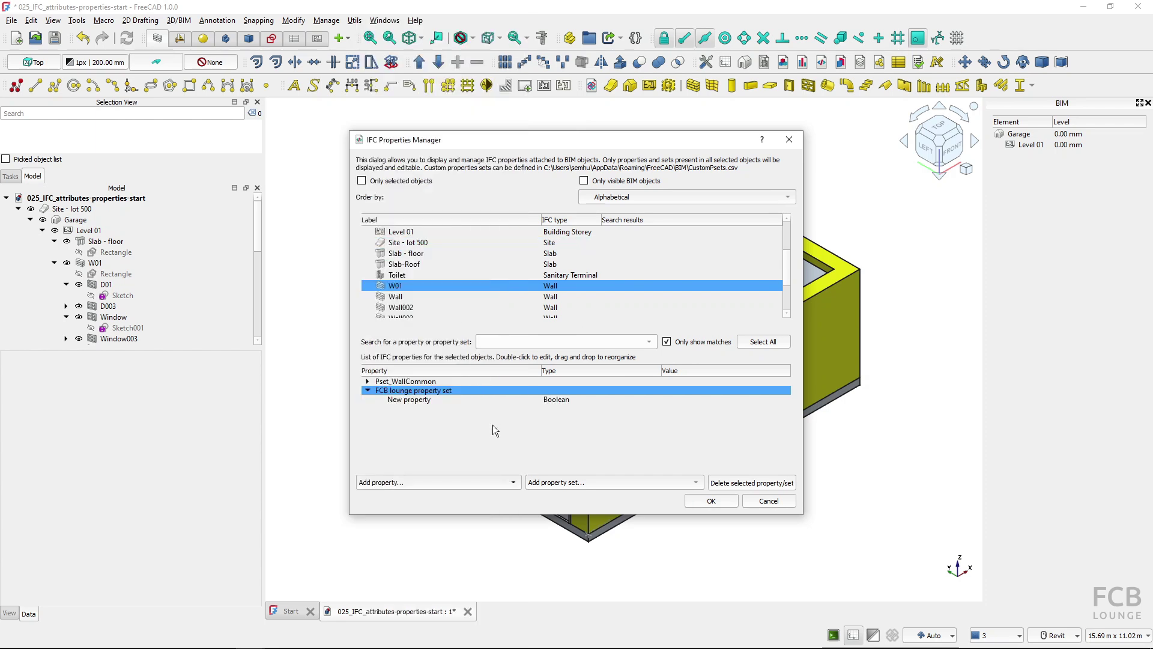
double_click(439, 399)
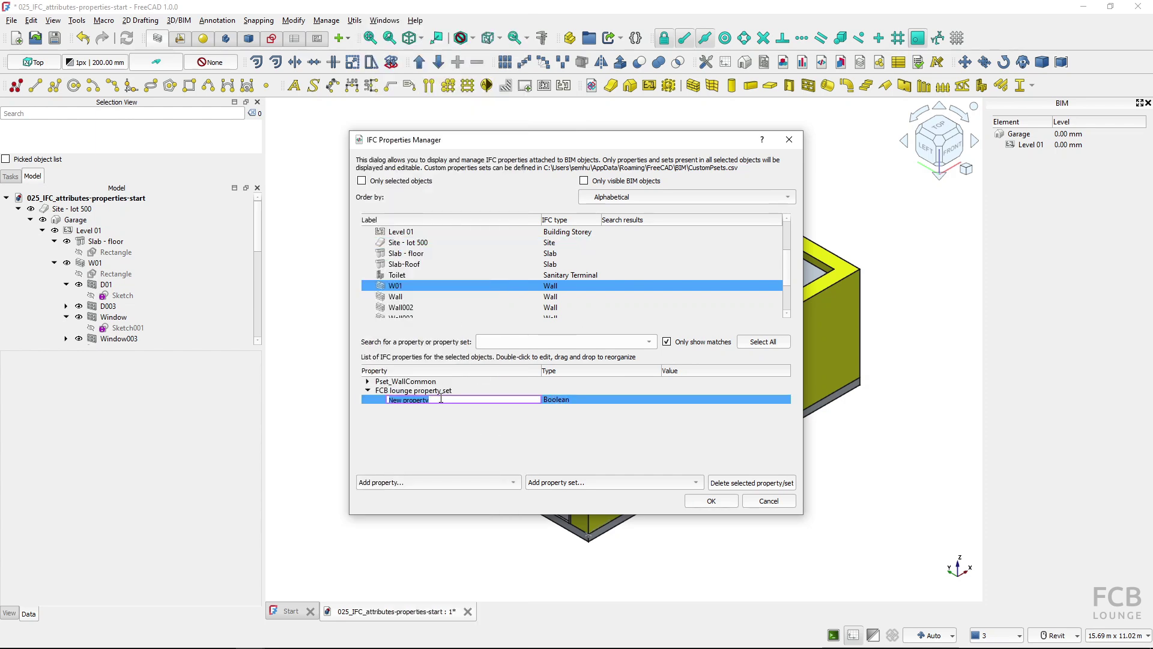
text(FCB approved)
key(Return)
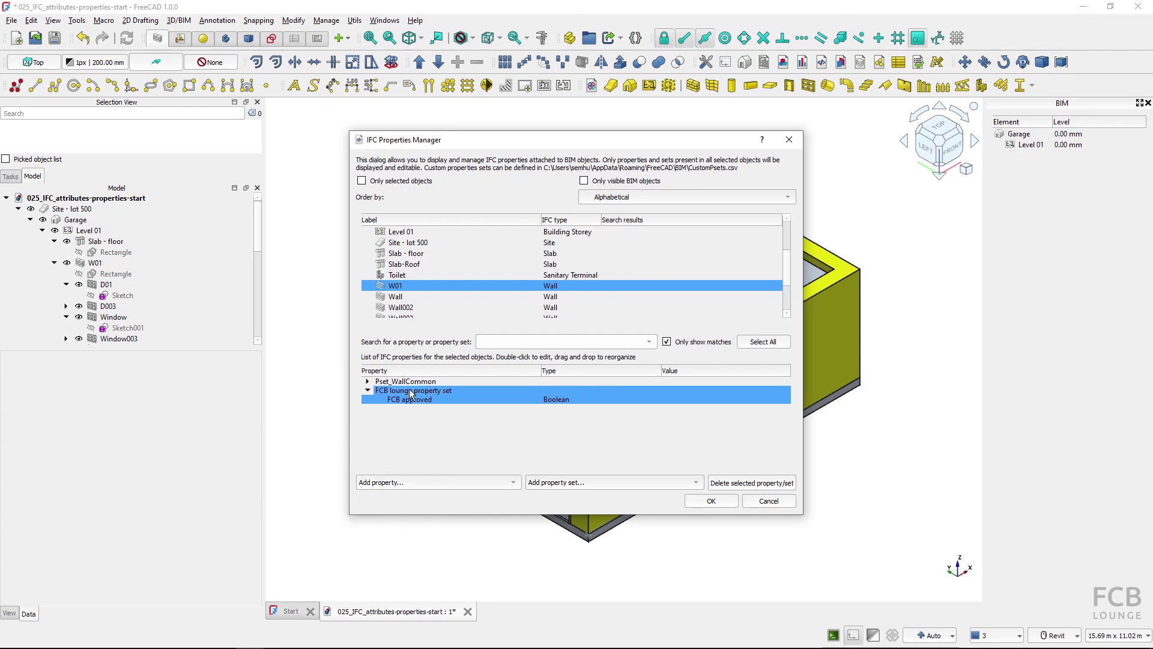
Add an Integer property to FCB lounge named 'FCB score'.
click(392, 399)
click(420, 482)
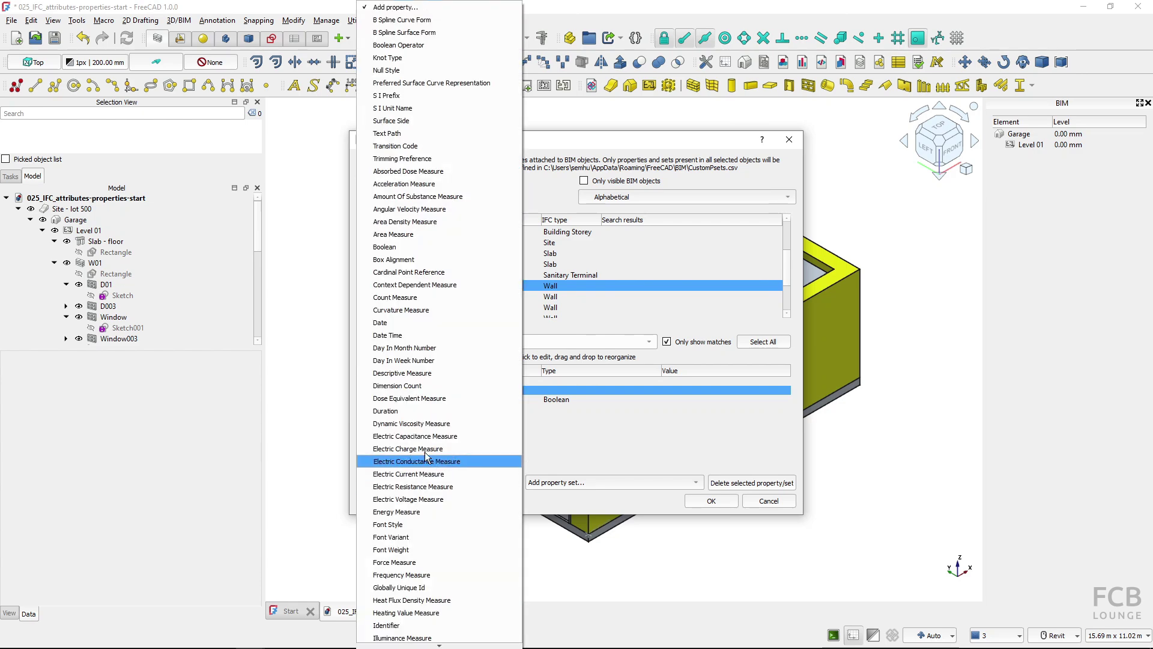
key(i)
scroll(430, 595, down, 2)
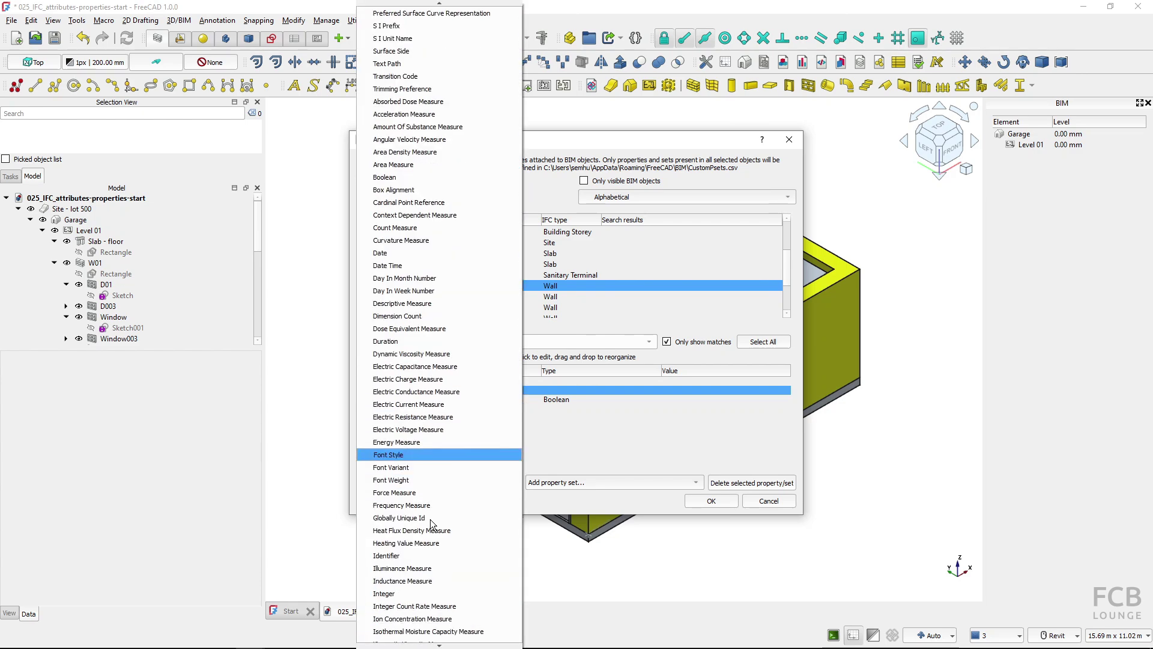
click(413, 594)
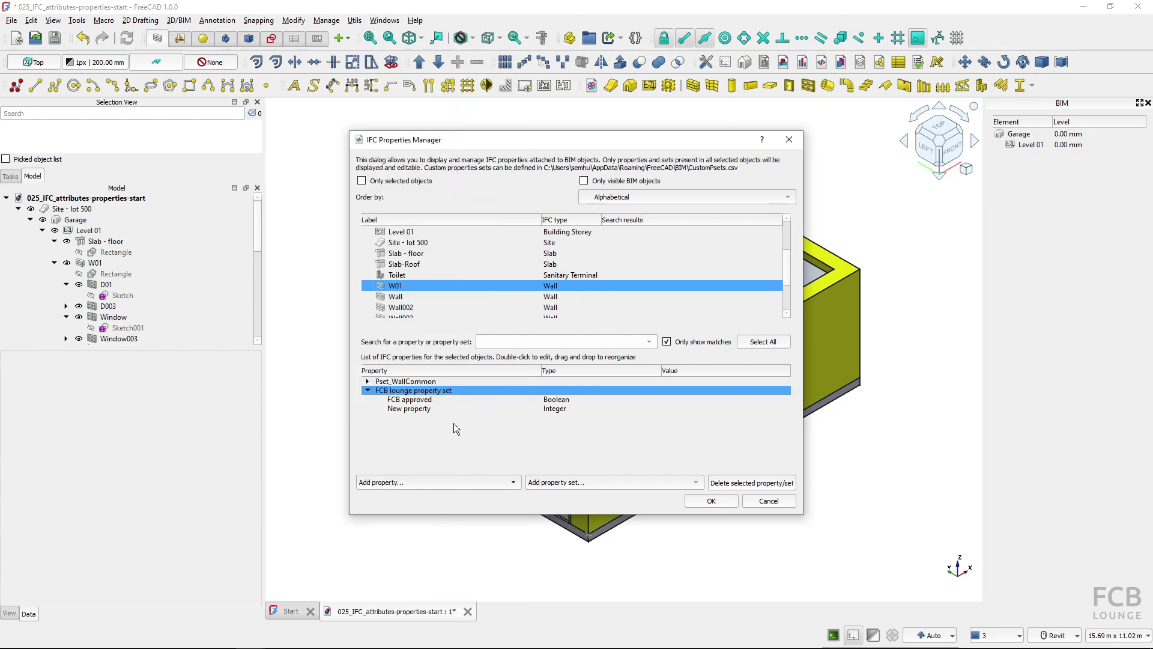
double_click(412, 409)
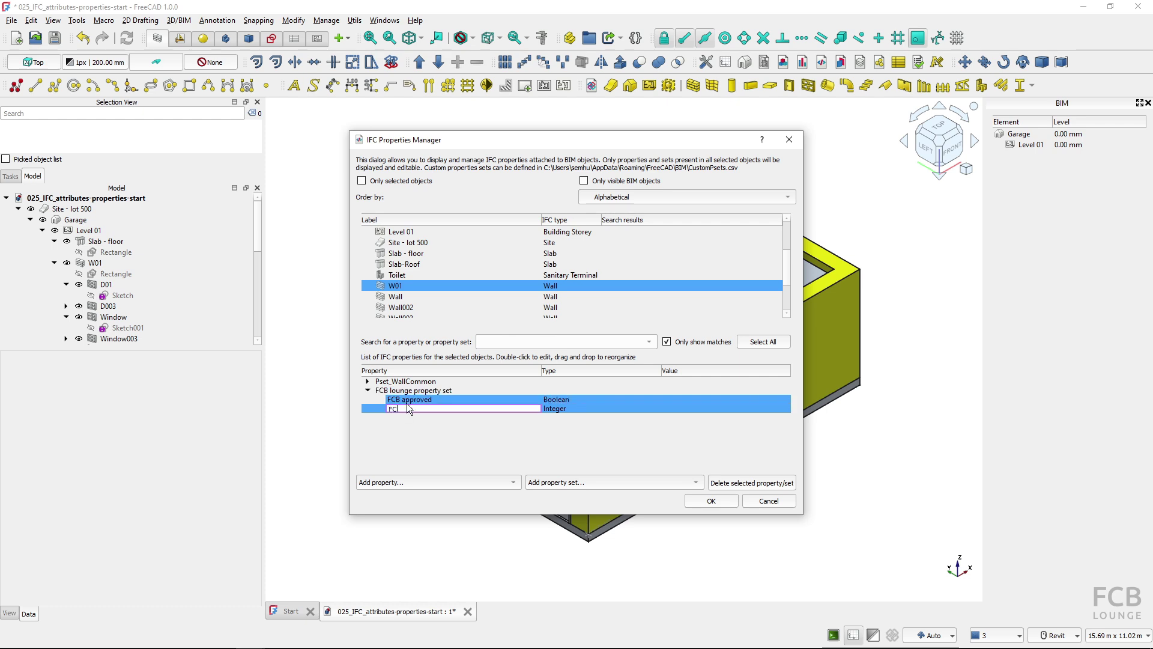
text(FCB score)
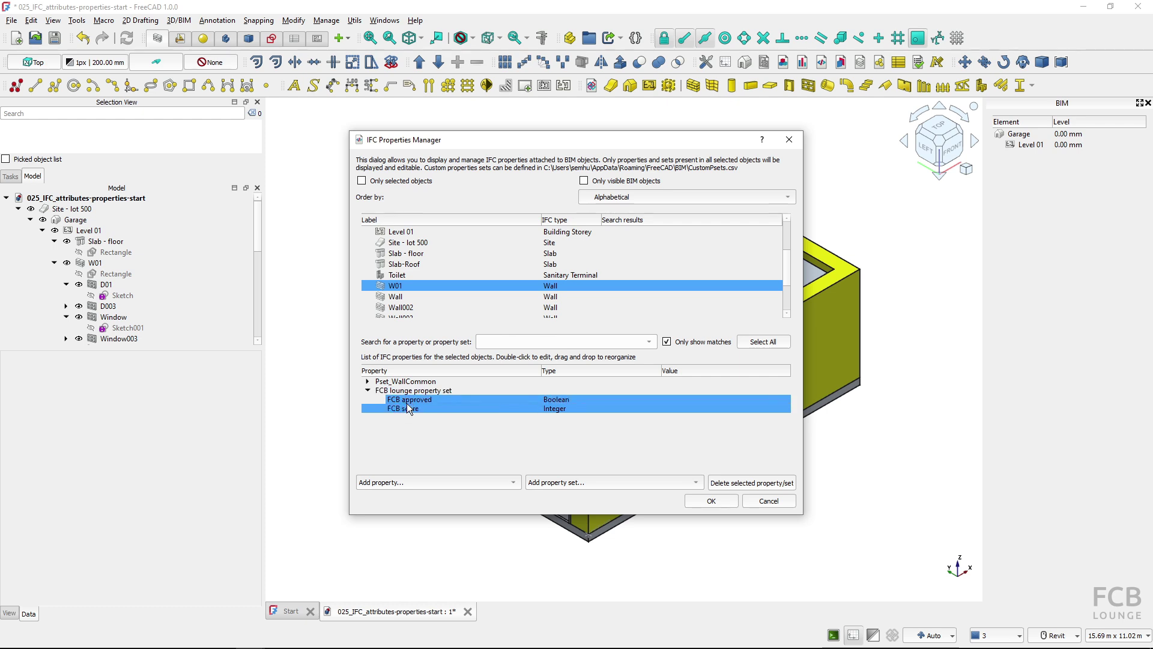
key(Return)
Set the FCB approved value to True.
ctrl+click(582, 400)
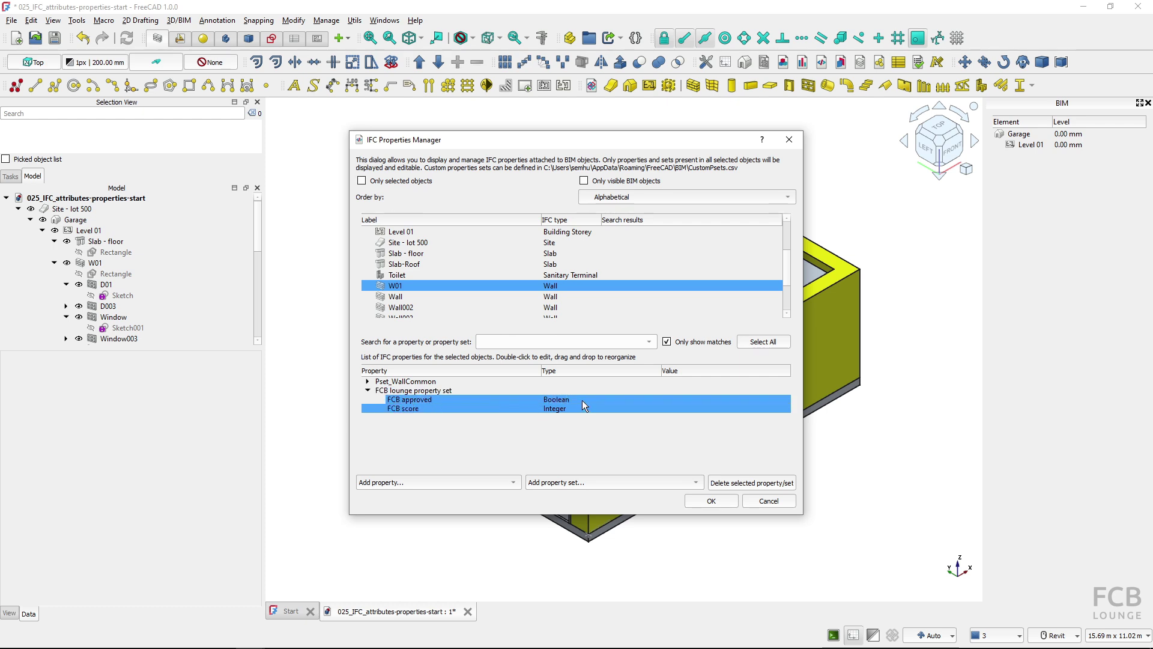
click(692, 402)
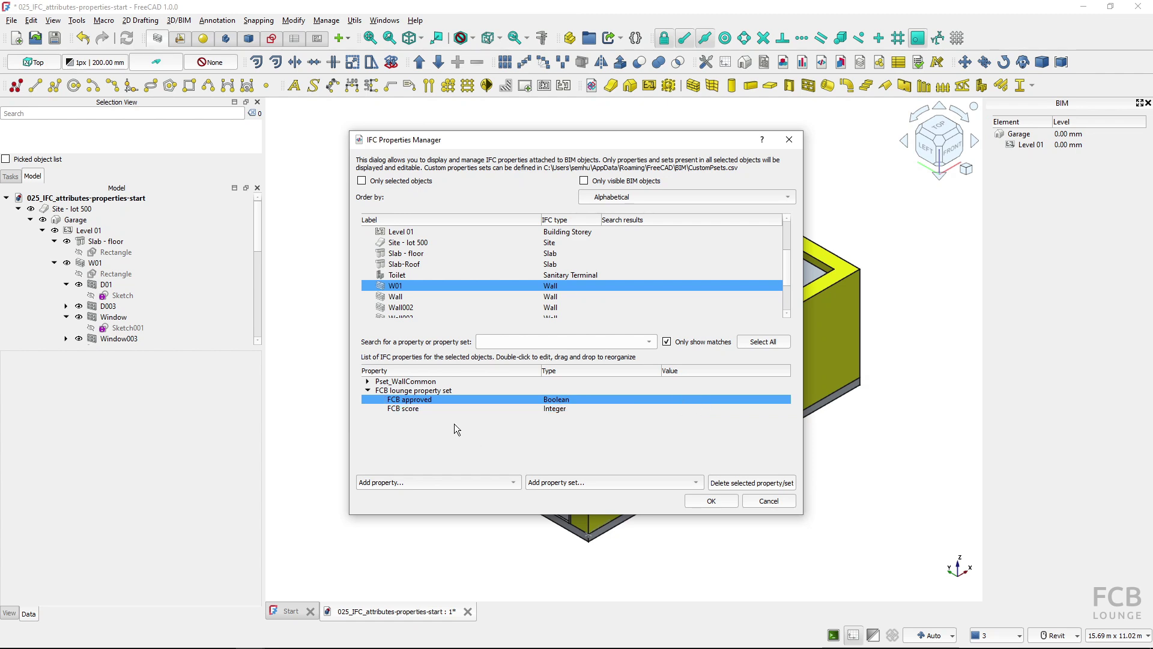
double_click(712, 400)
click(712, 397)
click(713, 394)
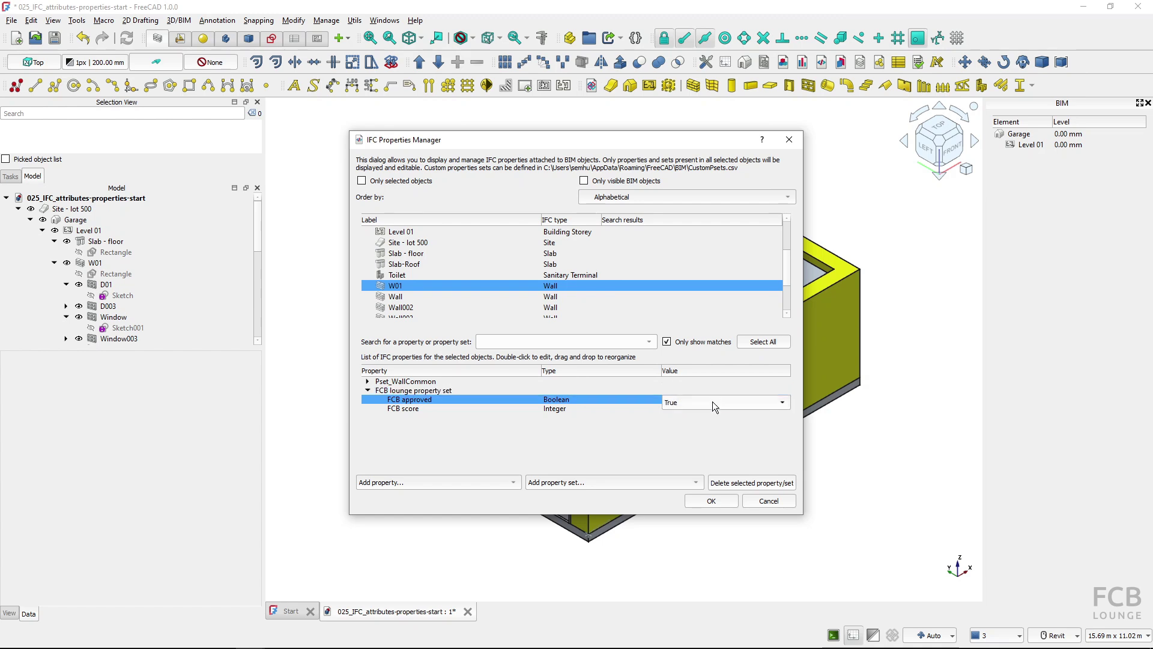
Enter 60 as the FCB score value.
double_click(688, 408)
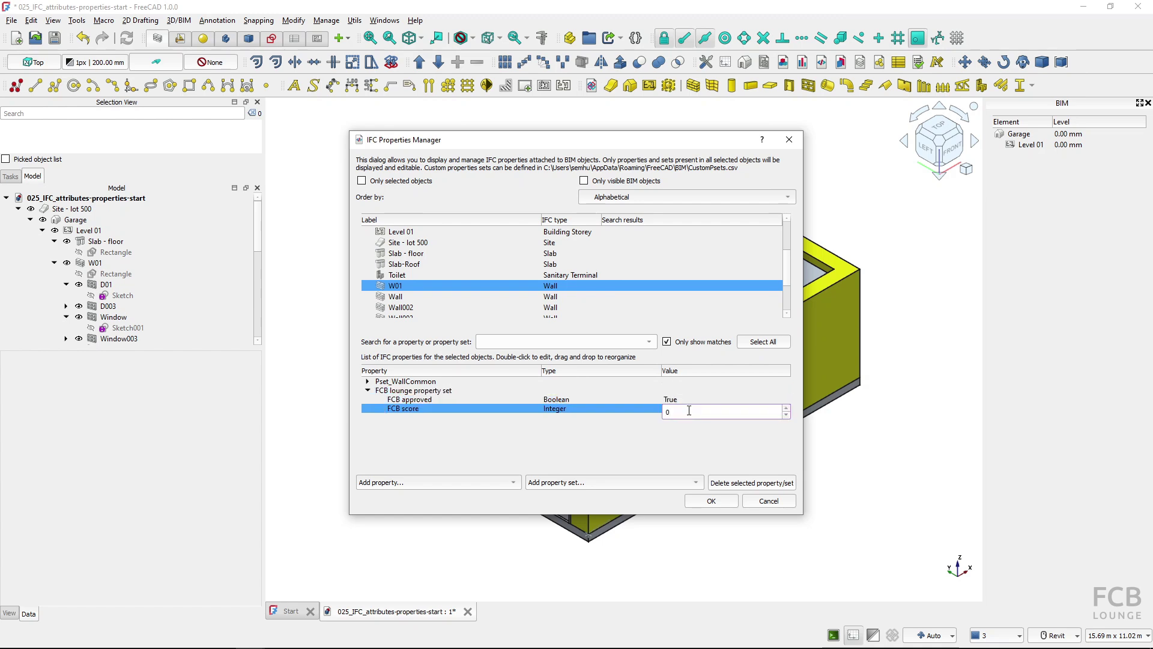
text(60)
key(Return)
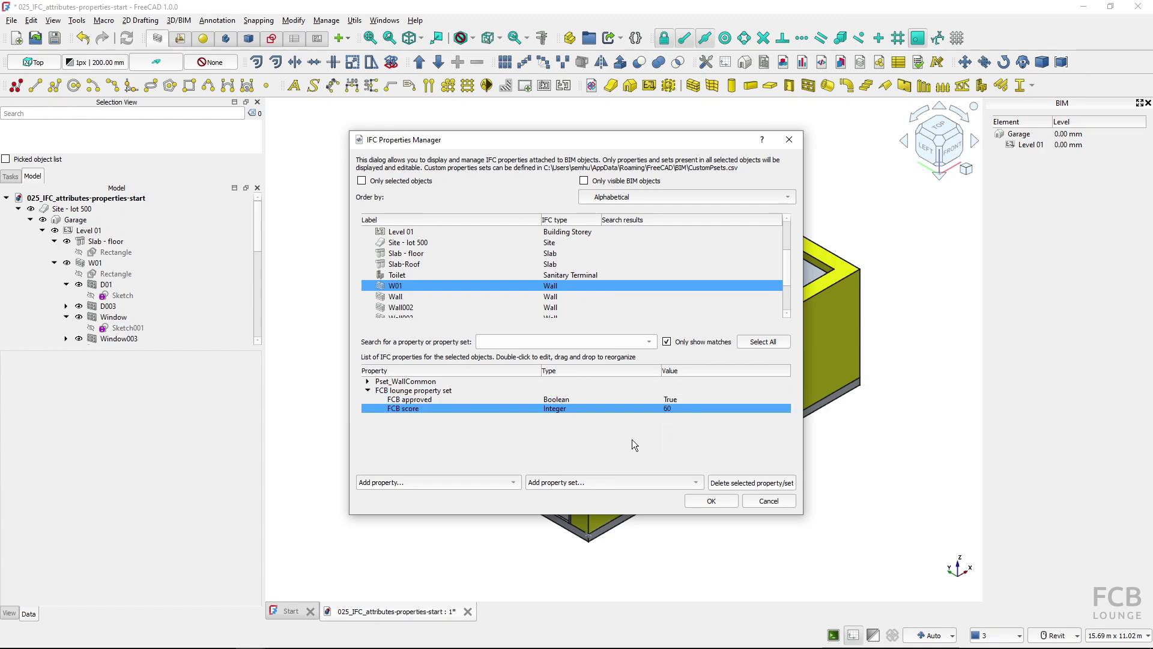
Select the two custom property rows, then deselect the property set row.
ctrl+click(422, 400)
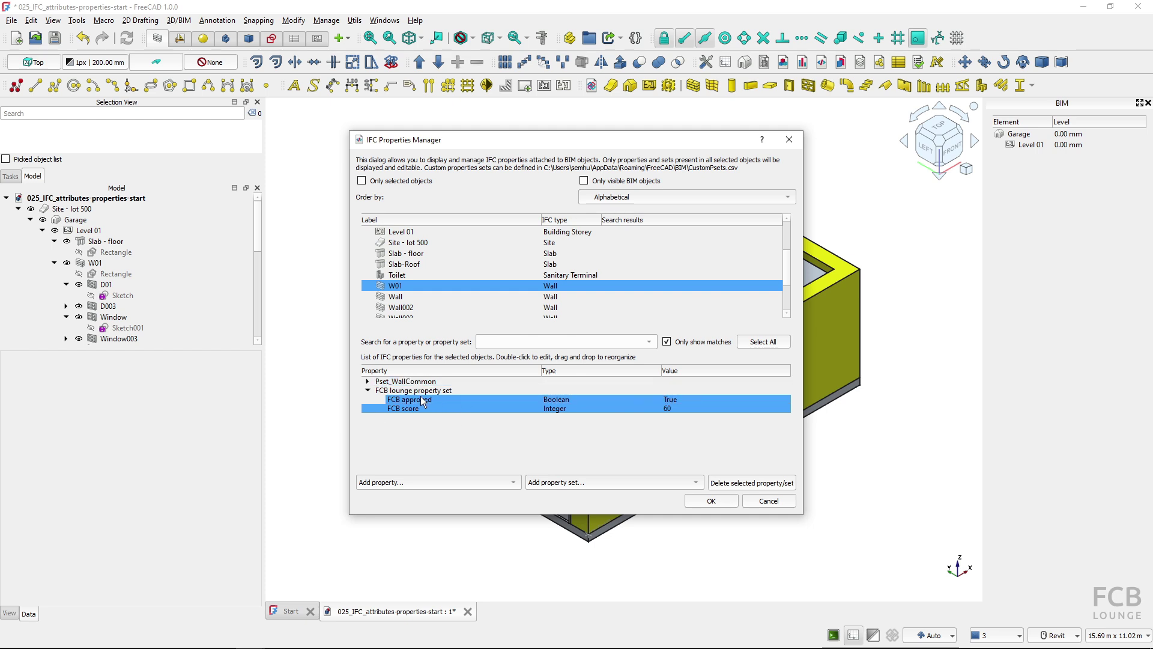
click(393, 410)
ctrl+click(424, 401)
click(408, 407)
ctrl+click(405, 402)
ctrl+drag(405, 403, 399, 394)
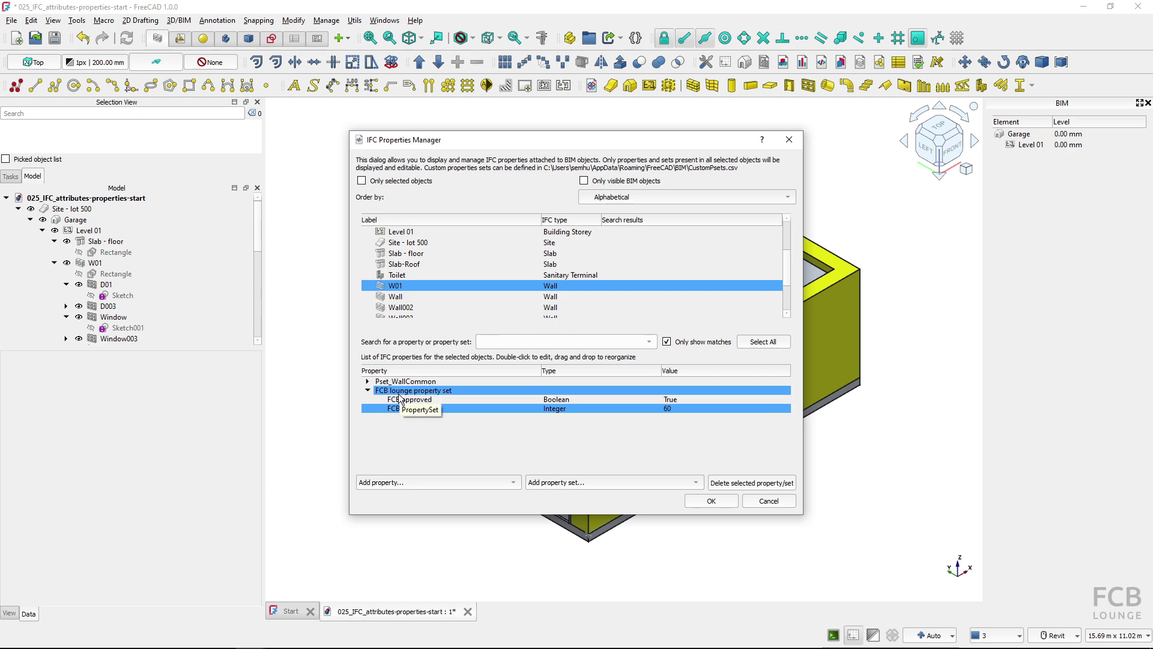
ctrl+click(399, 391)
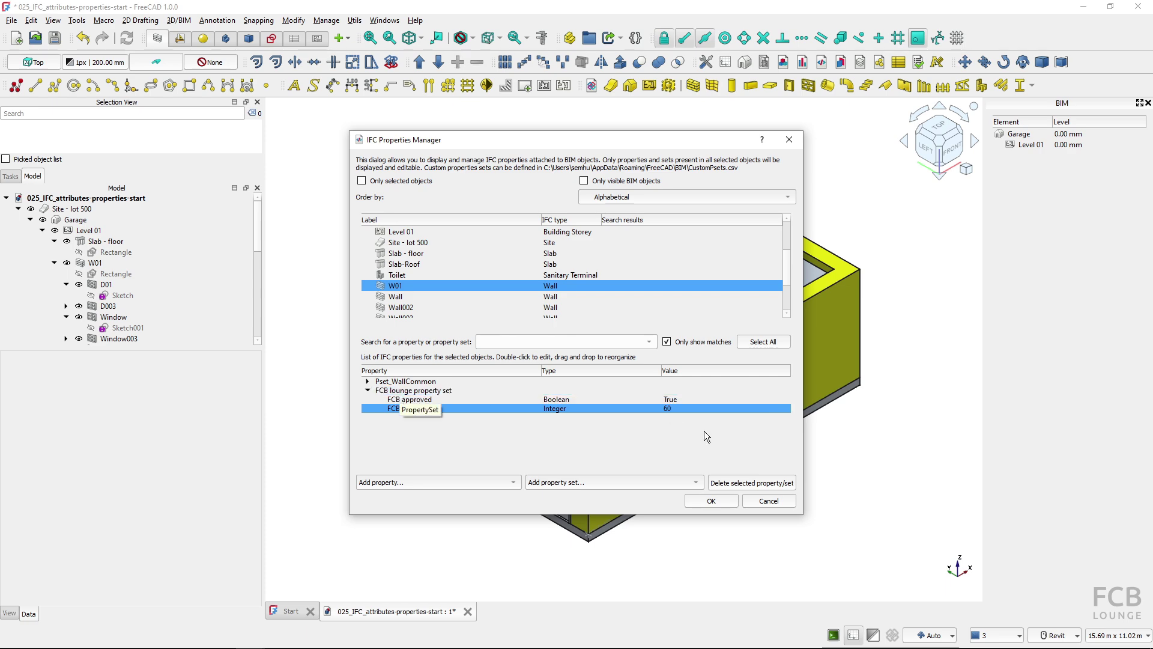
Apply the property changes and box-select the entire garage model.
click(712, 502)
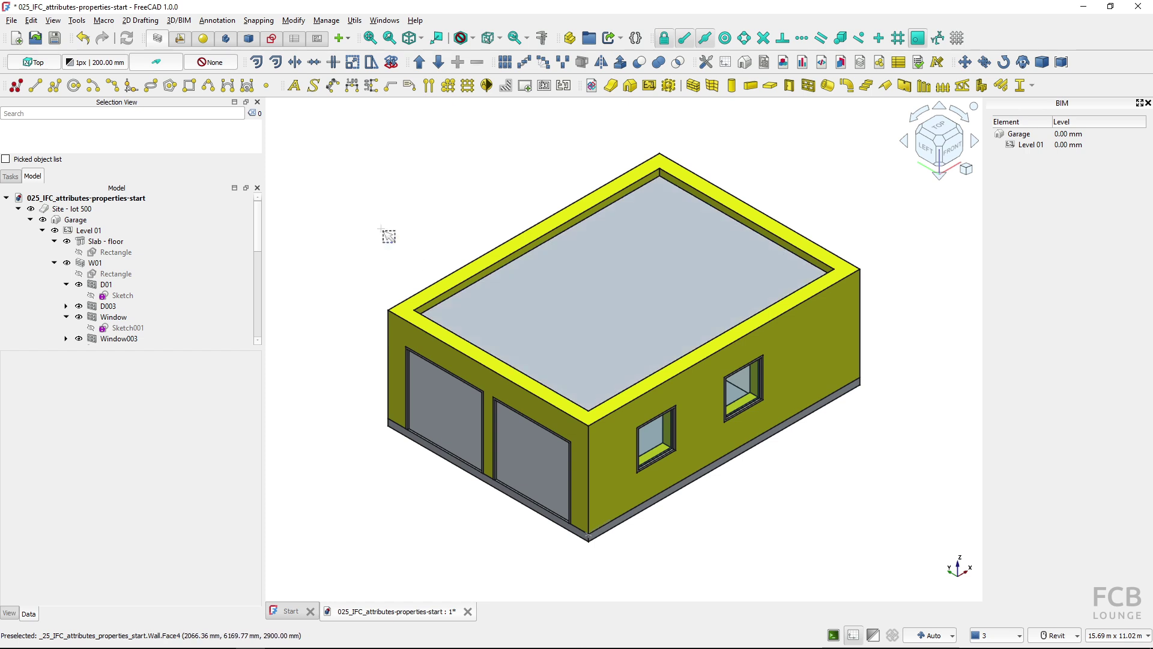
key(shift+b)
drag(339, 129, 928, 538)
Export the selection to IFC, replacing 025_IFC_attributes-properties-start.ifc.
click(15, 21)
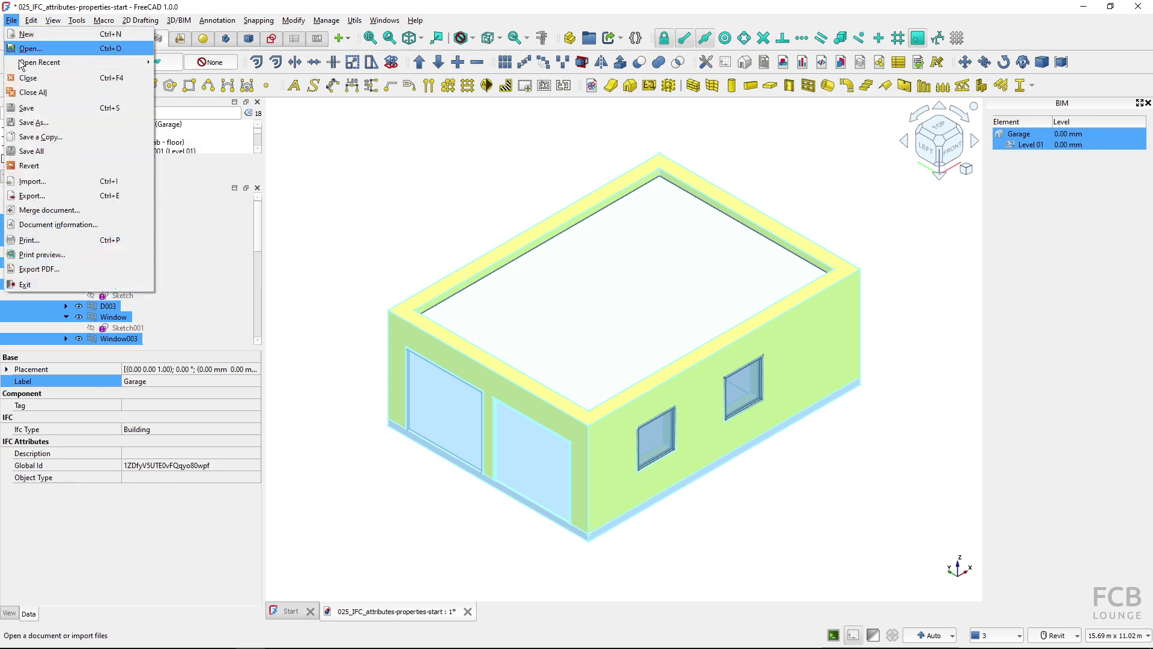
click(48, 196)
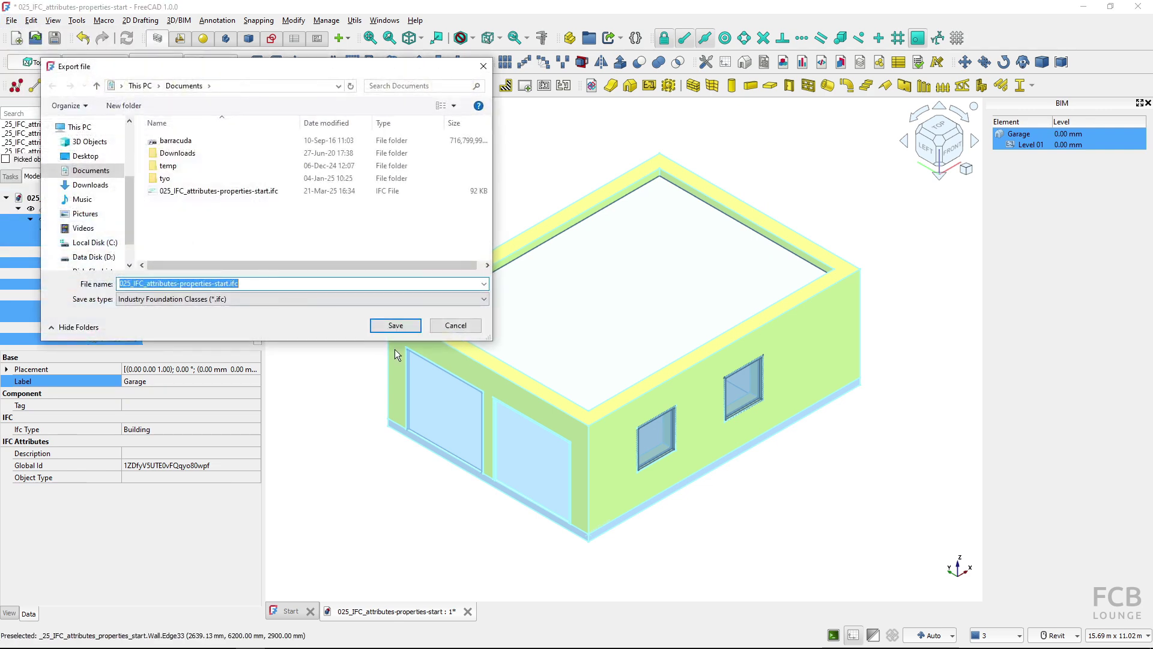
click(396, 325)
click(606, 331)
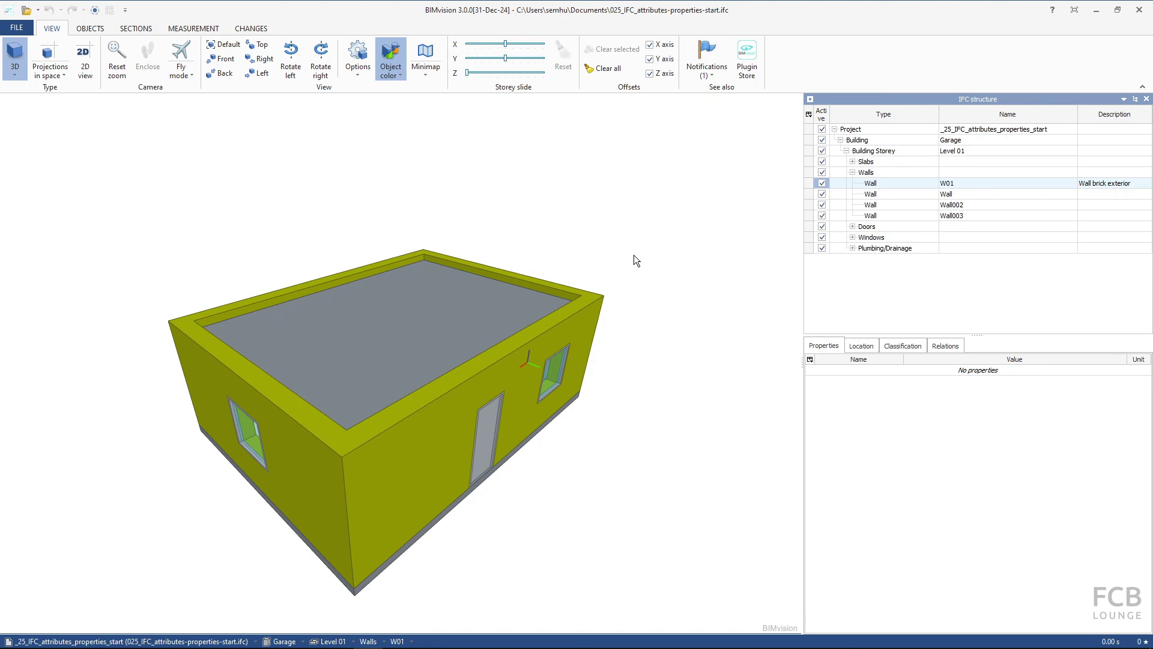
Select wall W01 to check FCB approved Yes, FCB score 60 and Pset_WallCommon.
click(385, 460)
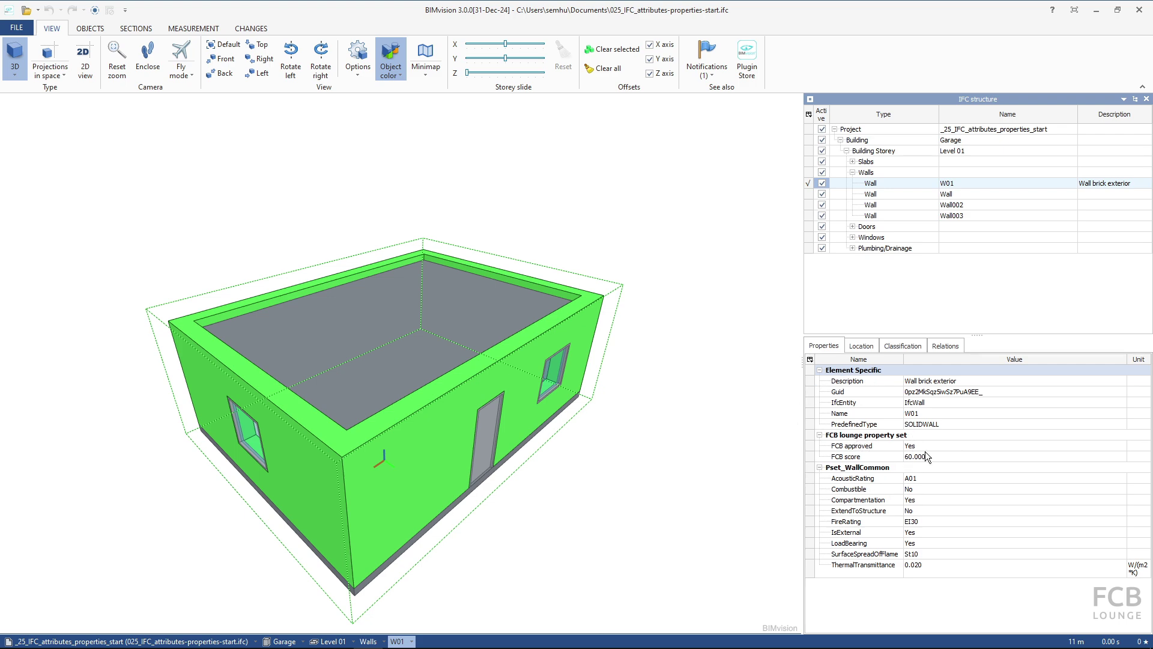
drag(661, 405, 590, 391)
scroll(445, 398, up, 5)
middle_drag(446, 397, 446, 283)
scroll(447, 344, down, 5)
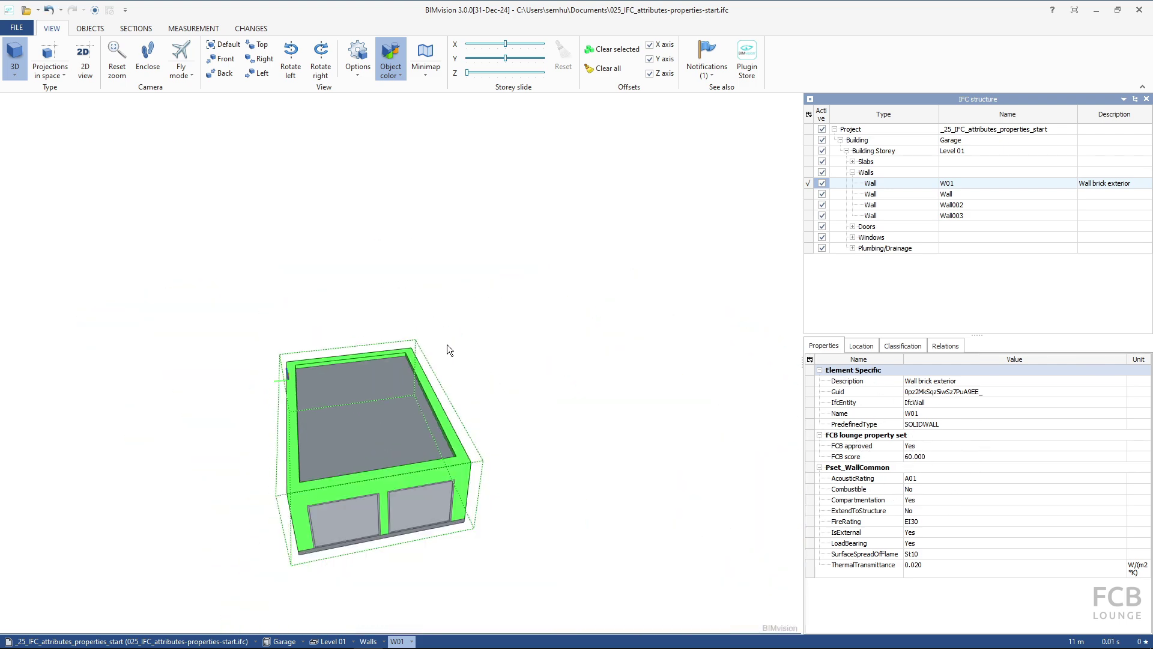
Select the left garage door D003 to view its properties, then clear the selection.
click(334, 529)
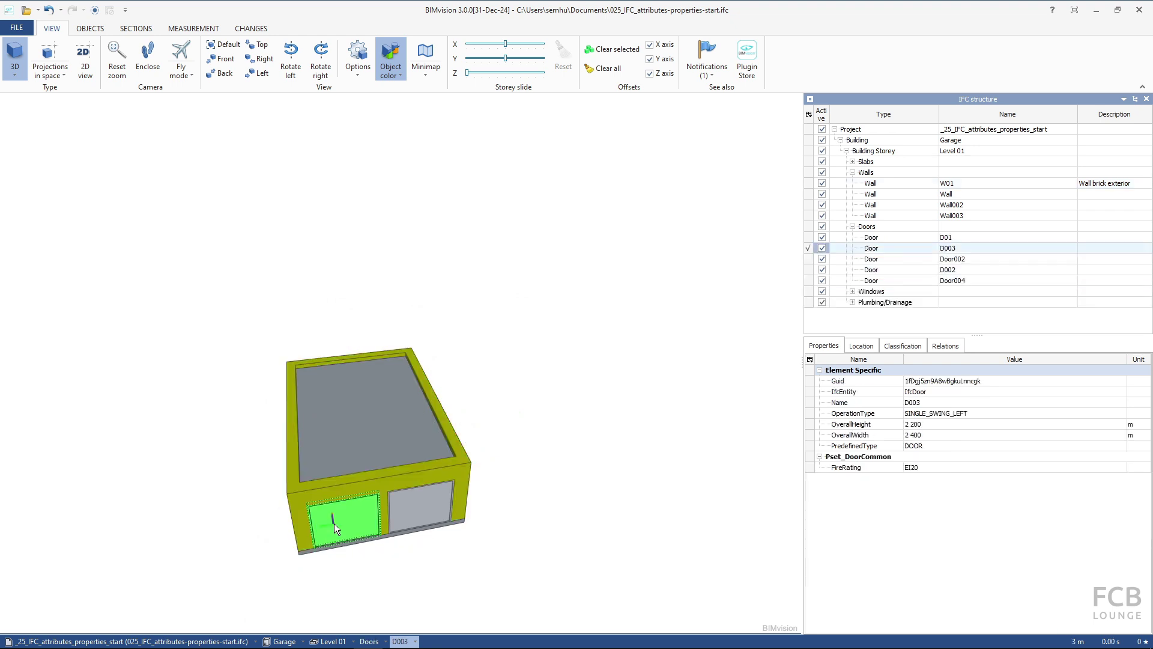
click(868, 471)
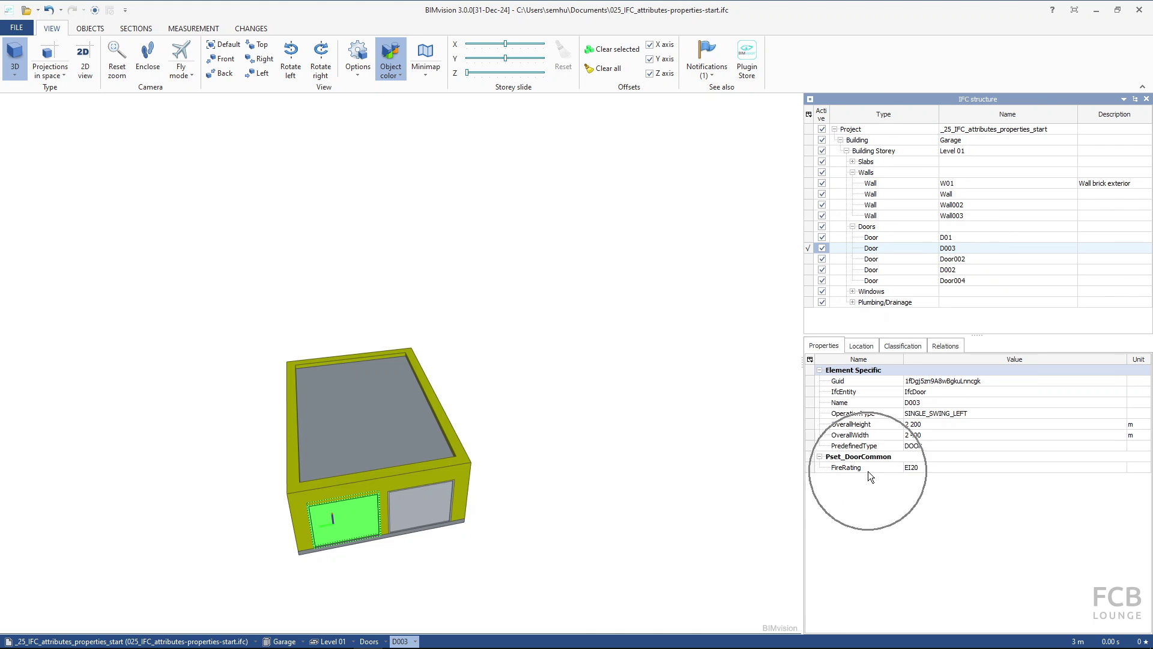
click(553, 414)
Pan the model view up and to the right.
middle_drag(552, 413, 561, 392)
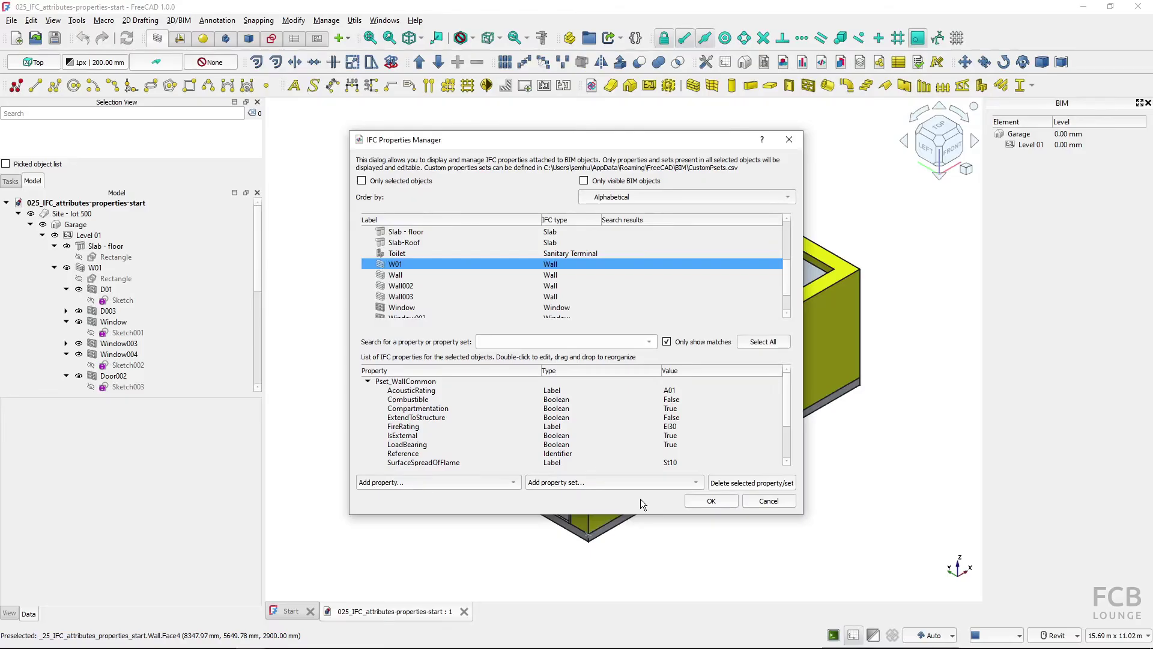